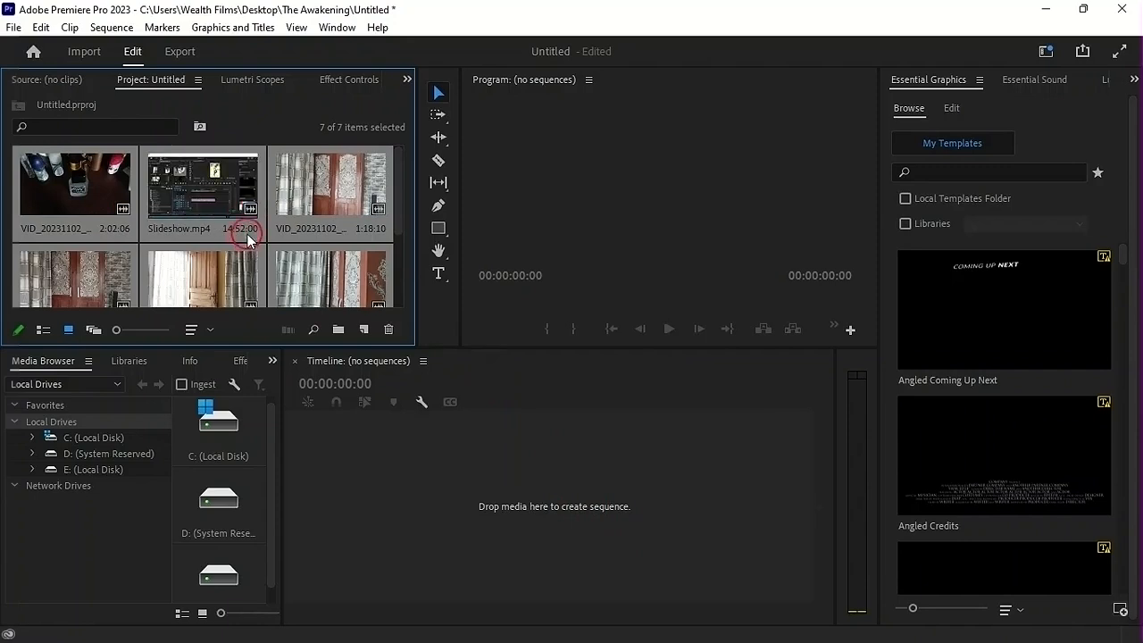
# Load VID_20231102_142602.mp4 into the Source monitor, preview it and park the playhead at 00:00:09:17
pyautogui.moveTo(398, 225)
pyautogui.mouseDown()
pyautogui.moveTo(413, 276)
pyautogui.moveTo(402, 247)
pyautogui.mouseUp()
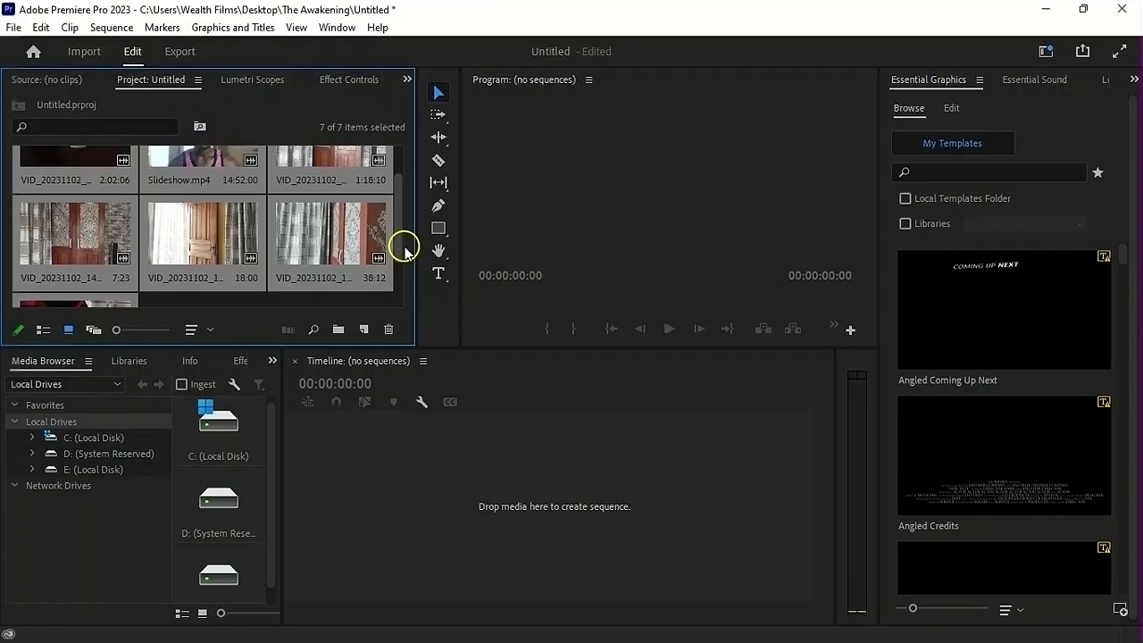
pyautogui.doubleClick(174, 254)
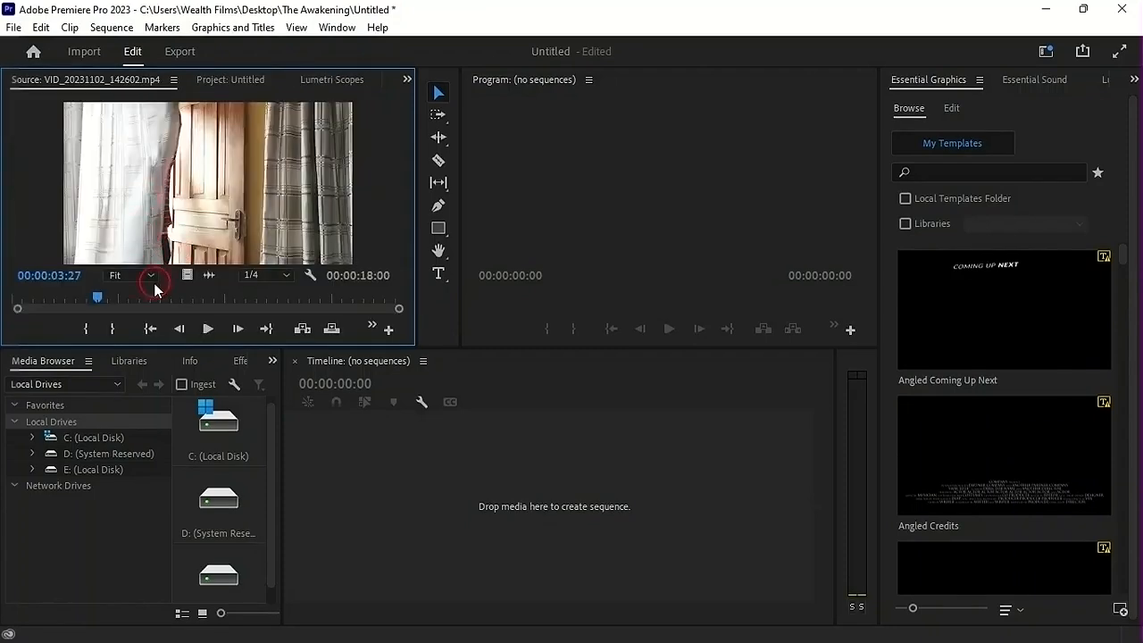
pyautogui.moveTo(102, 301); pyautogui.dragTo(208, 335)
pyautogui.press('space')
pyautogui.click(208, 332)
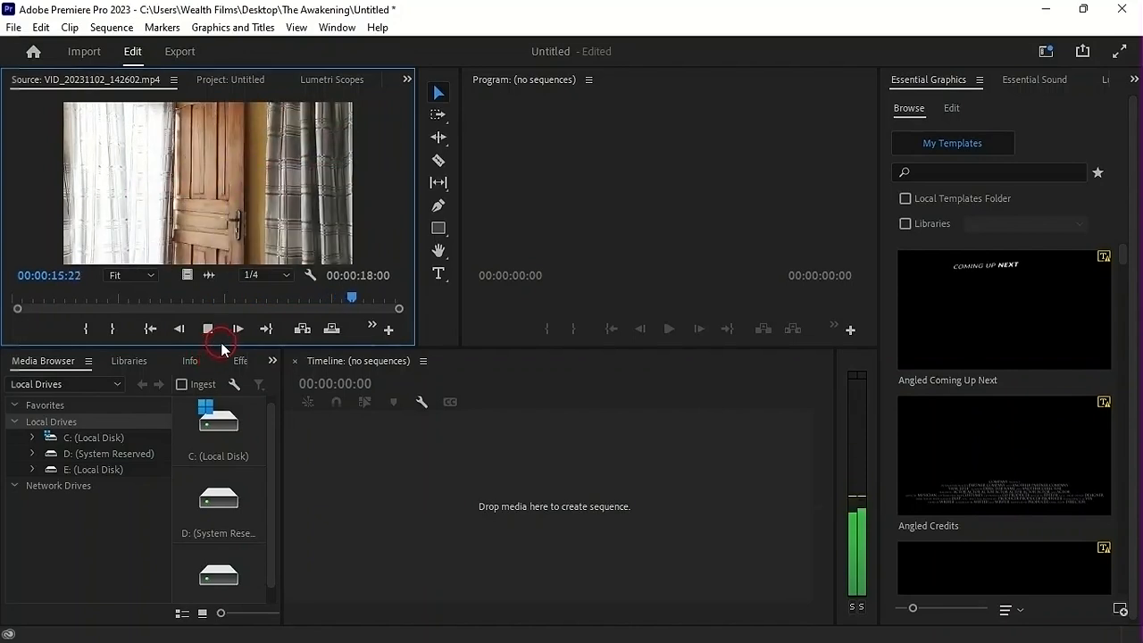
pyautogui.click(227, 300)
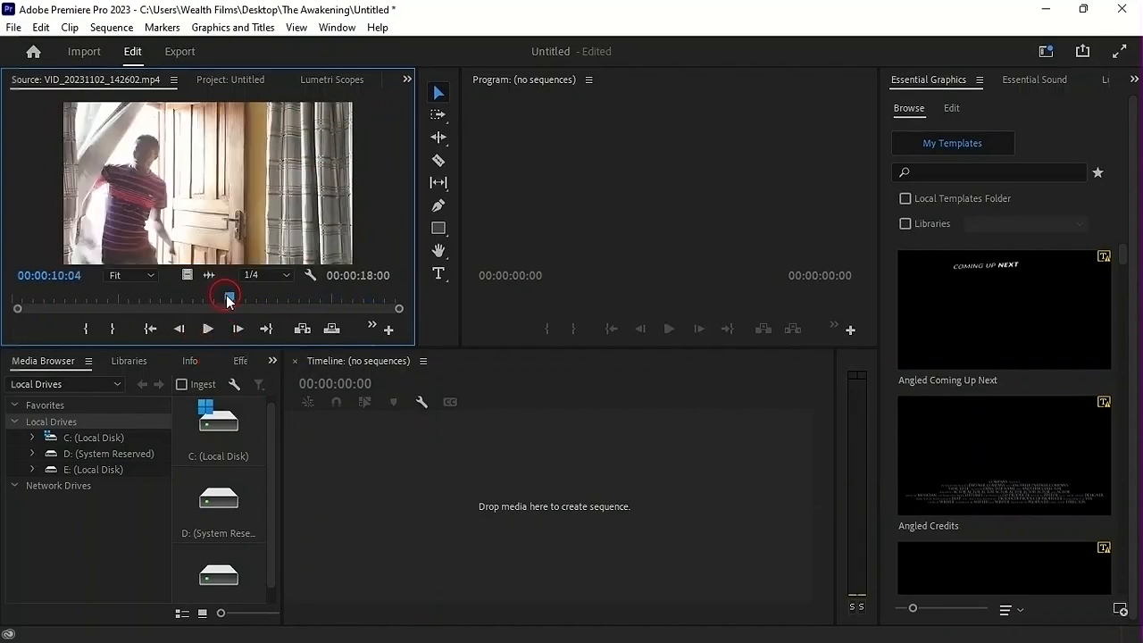
pyautogui.moveTo(226, 300); pyautogui.dragTo(216, 300)
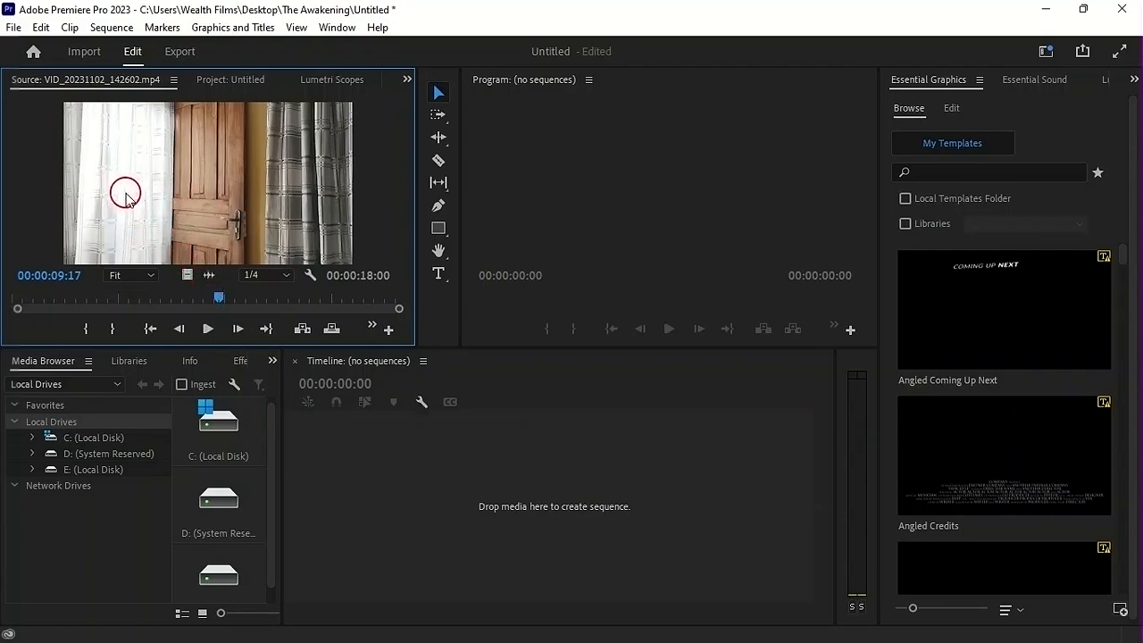
# Try out an In point at 00:00:09:17 in the source clip and clear it again
pyautogui.press('i')
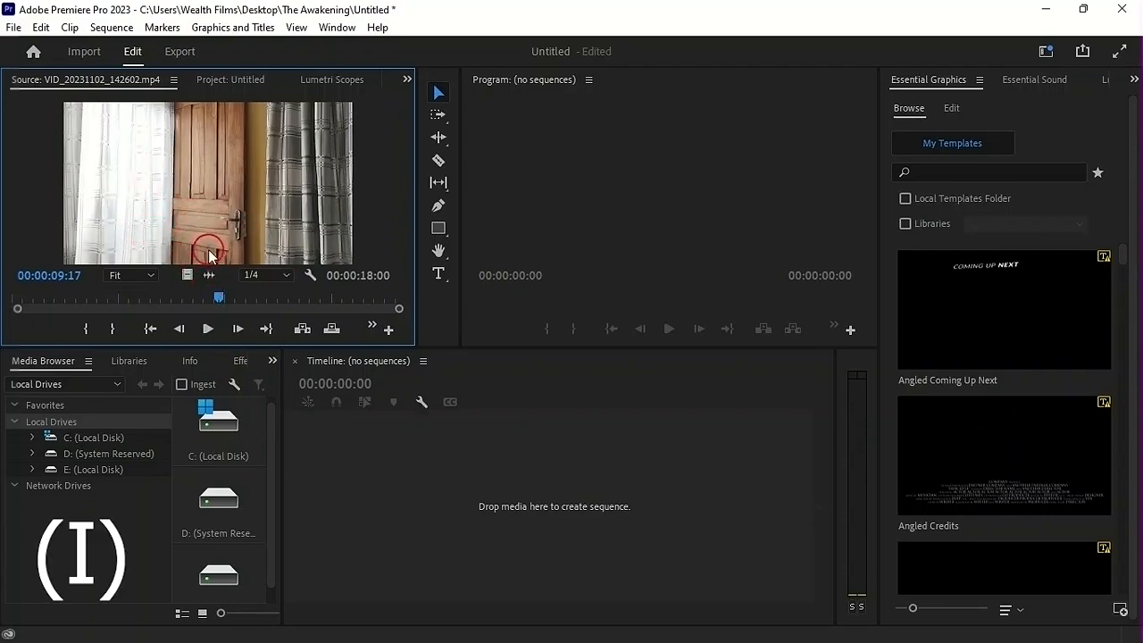
pyautogui.press('i')
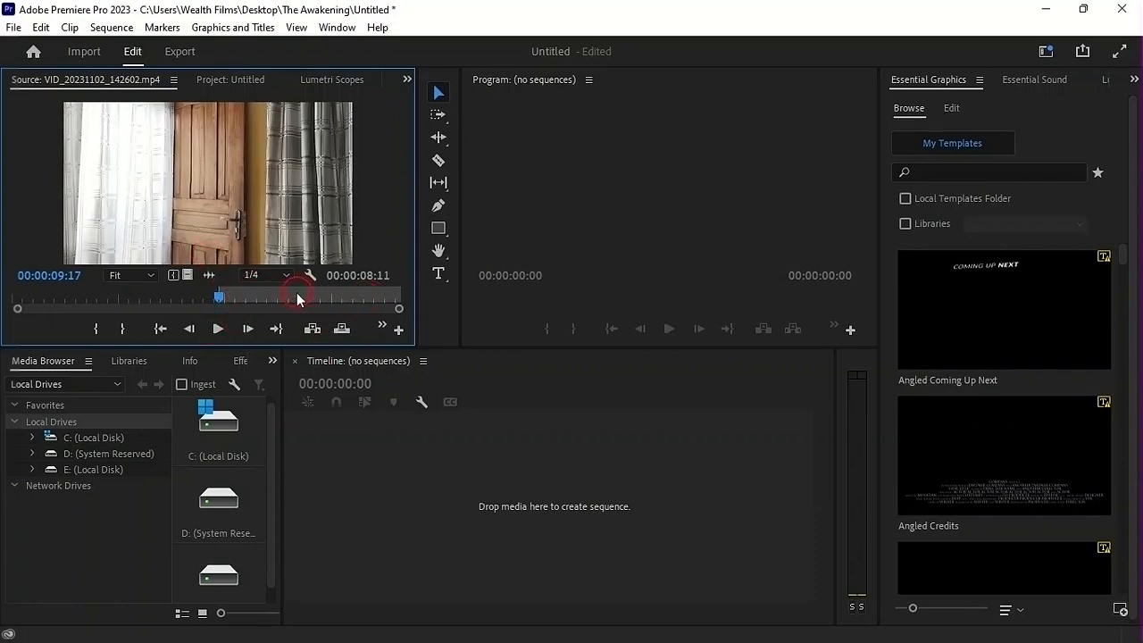
pyautogui.hotkey('ctrl', 'z')
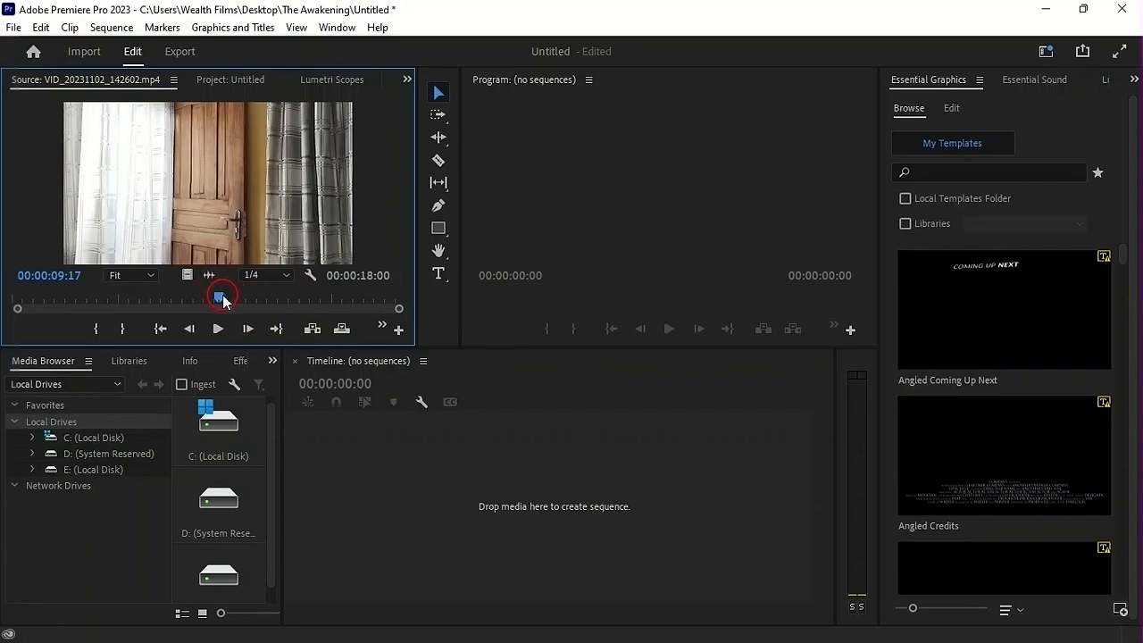
pyautogui.press('i')
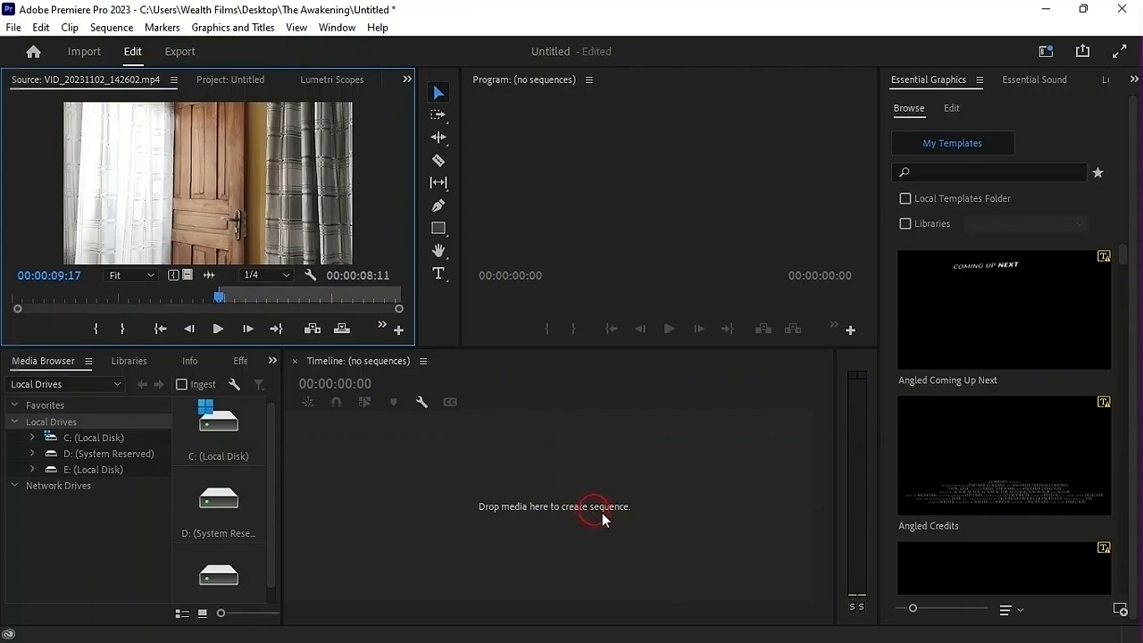
pyautogui.hotkey('ctrl', 'shift', 'x')
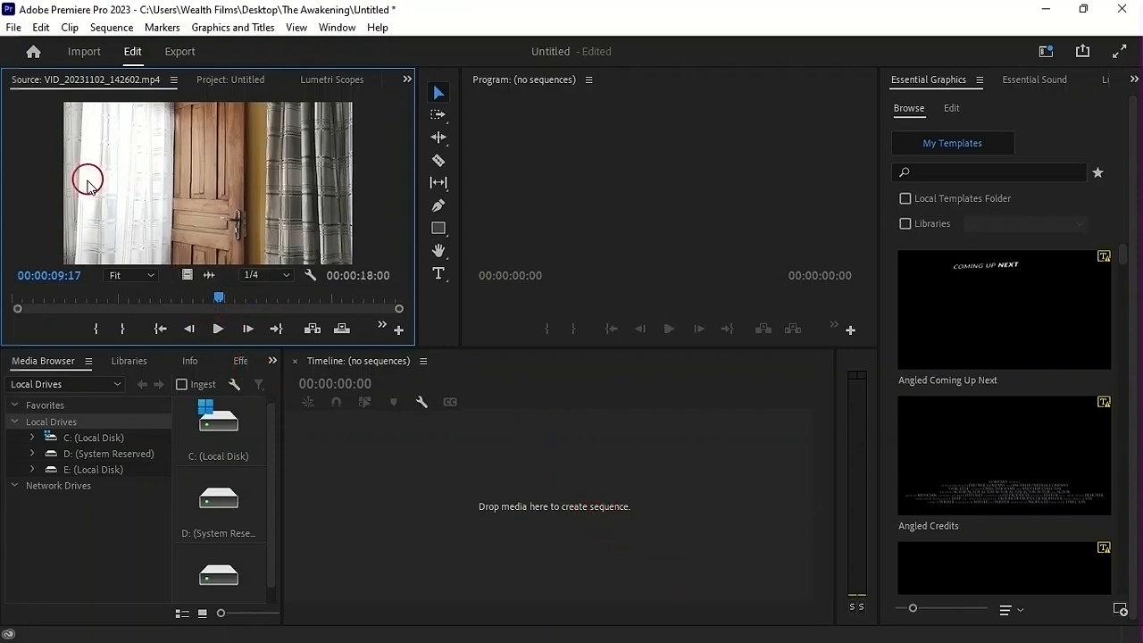
# Mark the source In point at 00:00:09:17 and create a sequence from only the video of the marked range
pyautogui.click(95, 330)
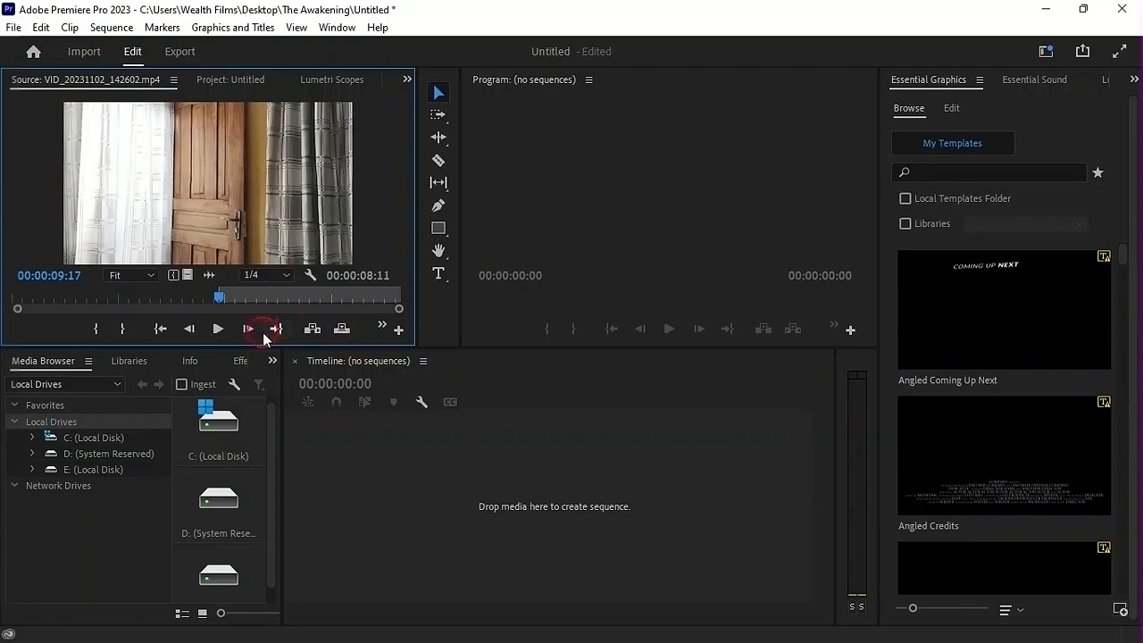
pyautogui.click(187, 276)
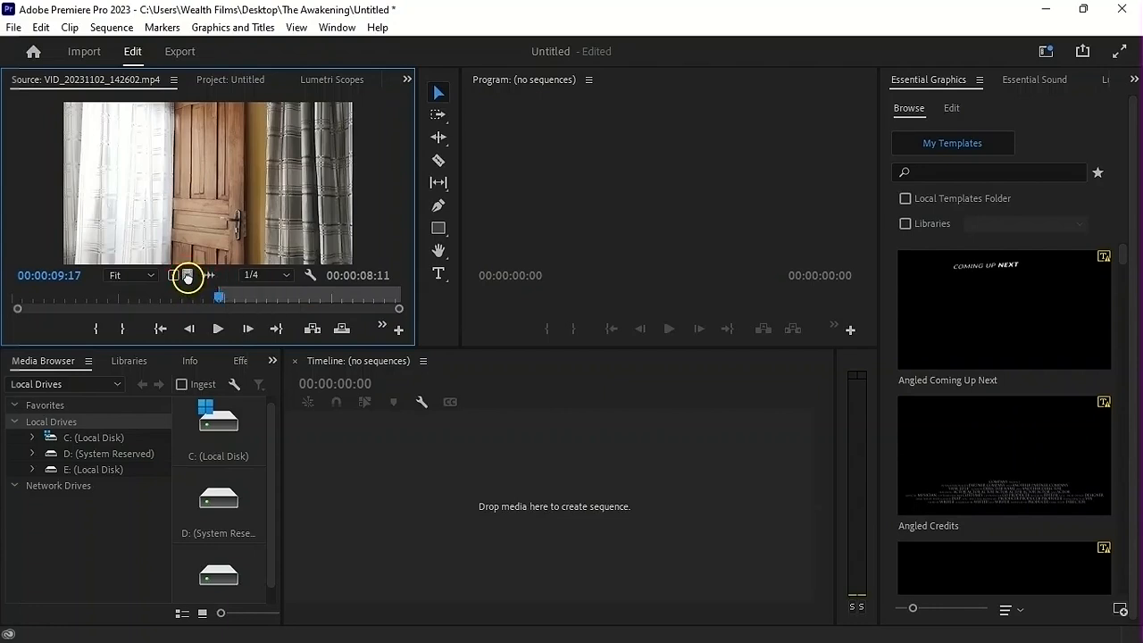
pyautogui.moveTo(536, 492); pyautogui.dragTo(535, 495)
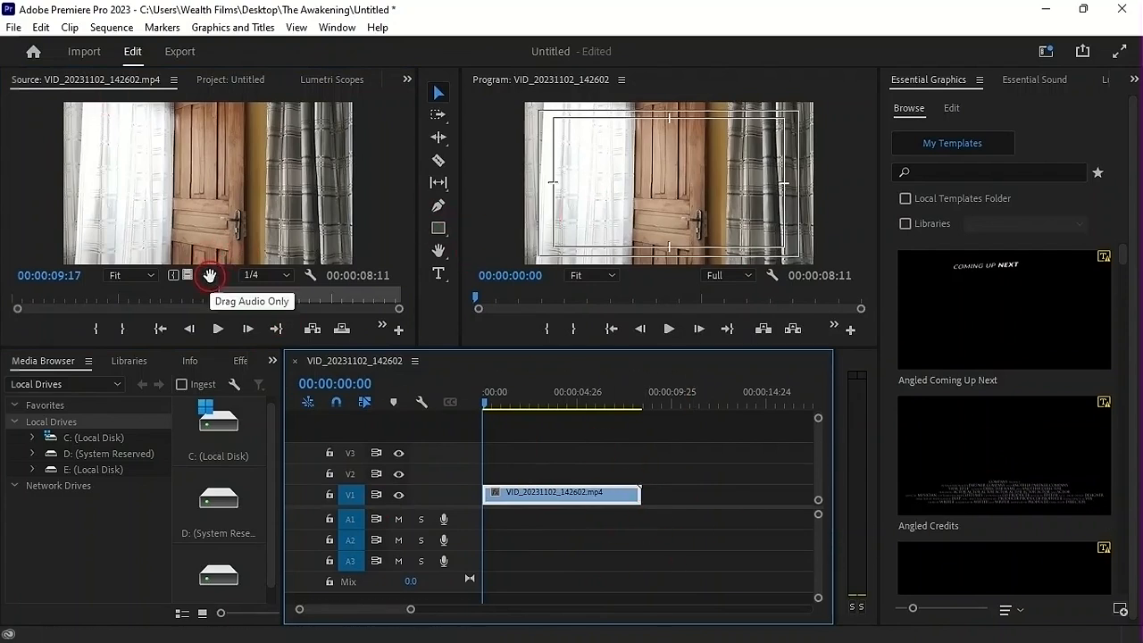
# Add only the source clip's audio to track A1, play it briefly, and delete that audio clip
pyautogui.moveTo(210, 276); pyautogui.dragTo(491, 513)
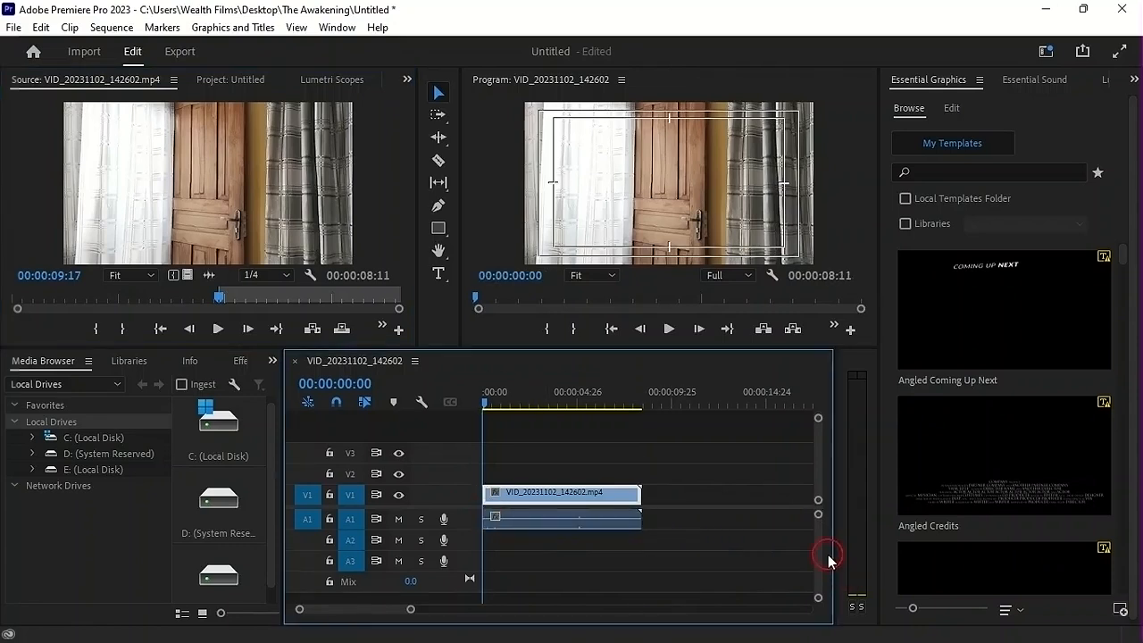
pyautogui.press('space')
pyautogui.press('space')
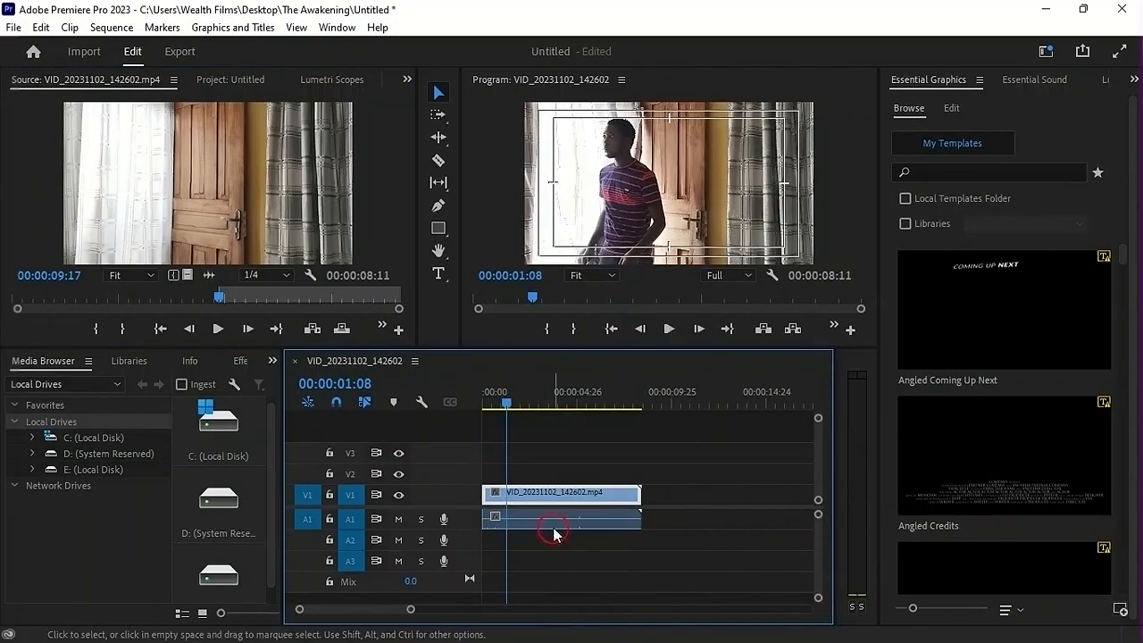
pyautogui.click(553, 526)
pyautogui.press('Delete')
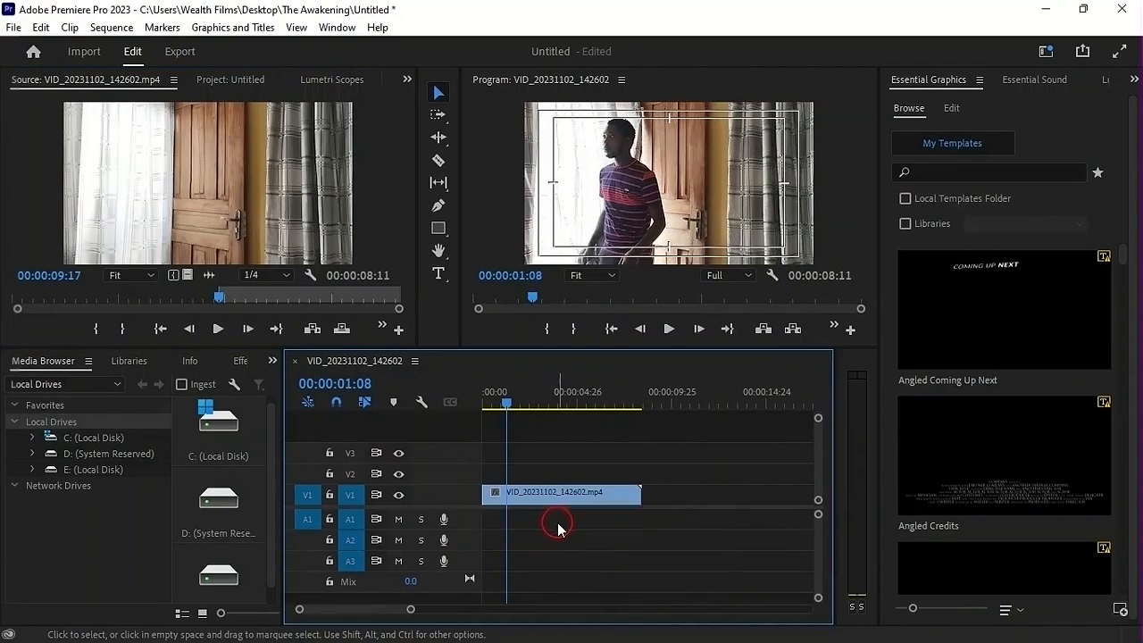
# Play the sequence from the start and stop the playhead at 00:00:04:09
pyautogui.moveTo(506, 402); pyautogui.dragTo(481, 403)
pyautogui.press('space')
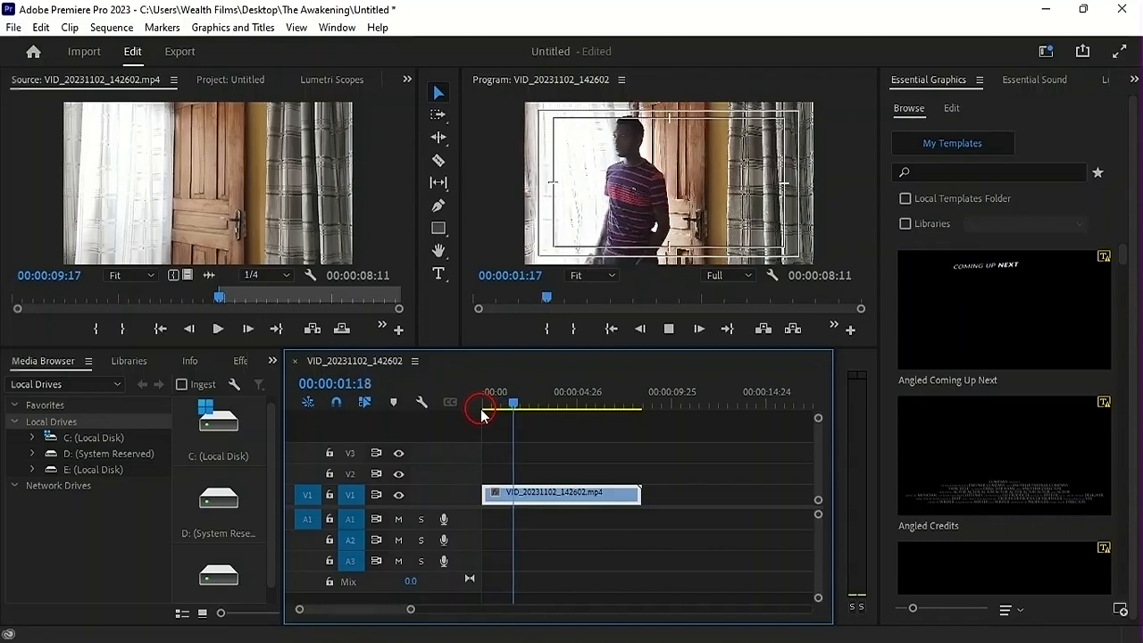
pyautogui.press('space')
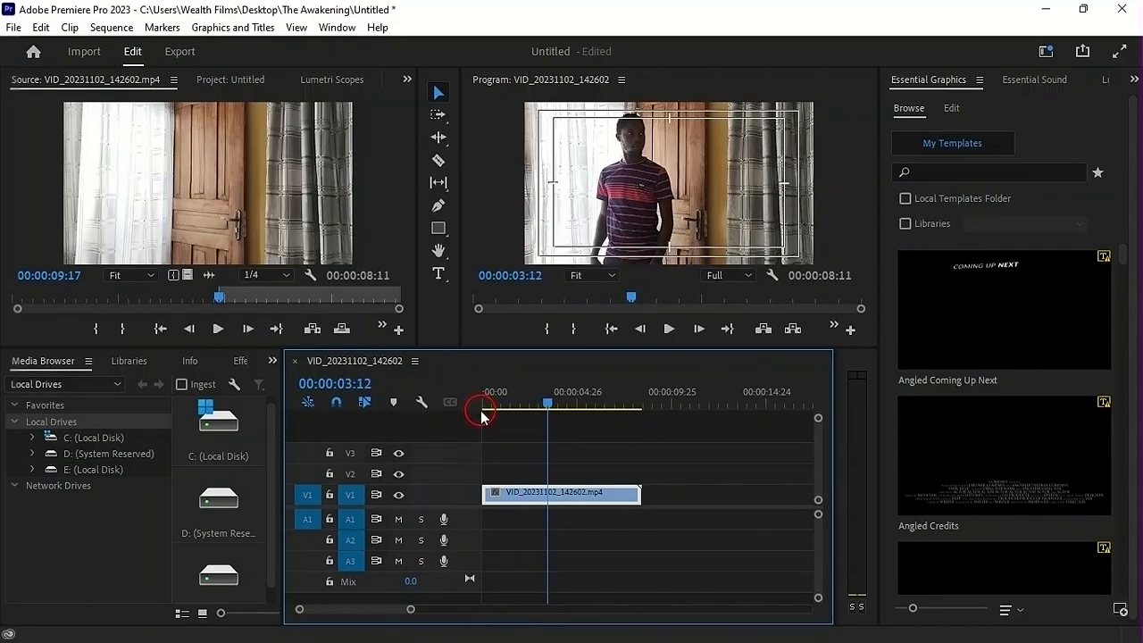
pyautogui.press('space')
pyautogui.press('space')
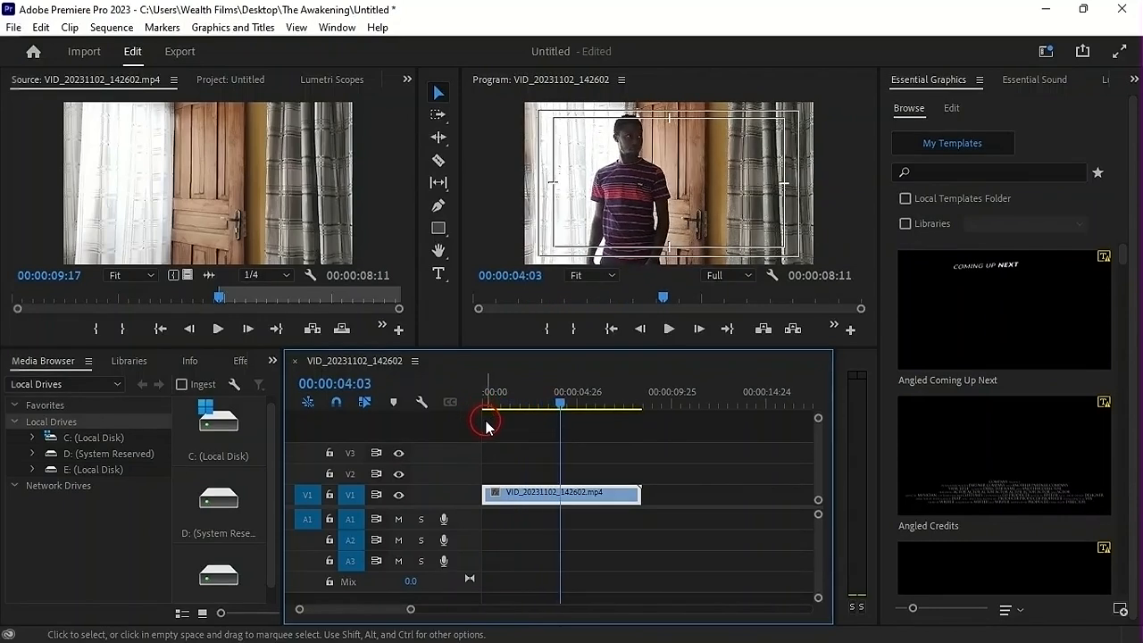
pyautogui.click(532, 405)
pyautogui.press('space')
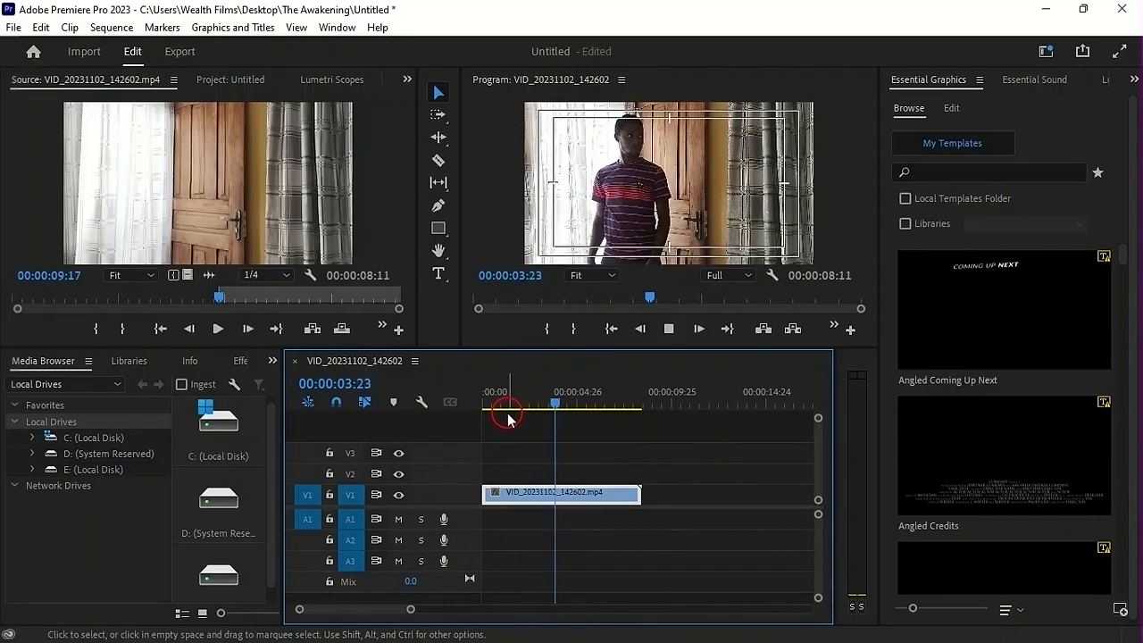
pyautogui.press('space')
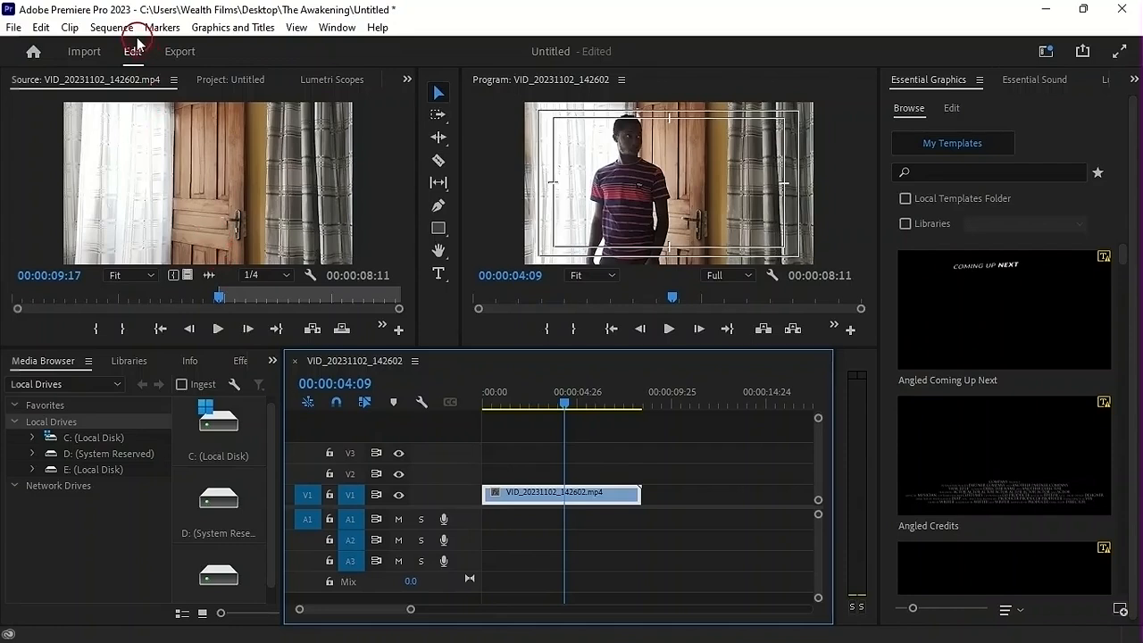
# Load VID_20231102_143814.mp4 into the Source monitor and mark its In point at 00:00:02:23
pyautogui.click(230, 80)
pyautogui.doubleClick(75, 152)
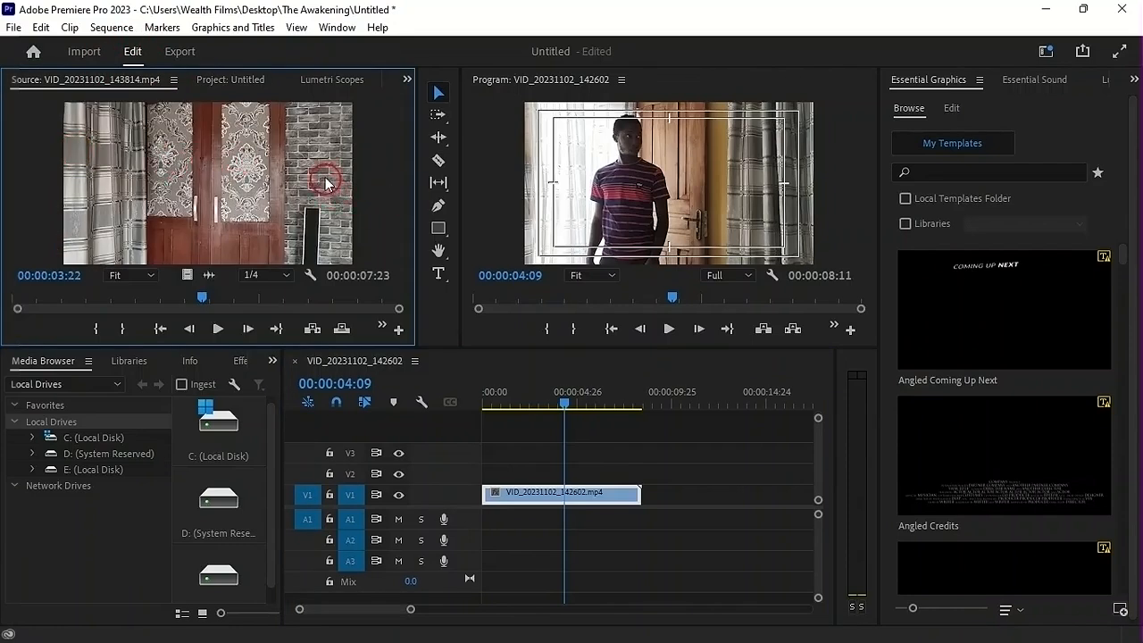
pyautogui.moveTo(206, 302); pyautogui.dragTo(157, 305)
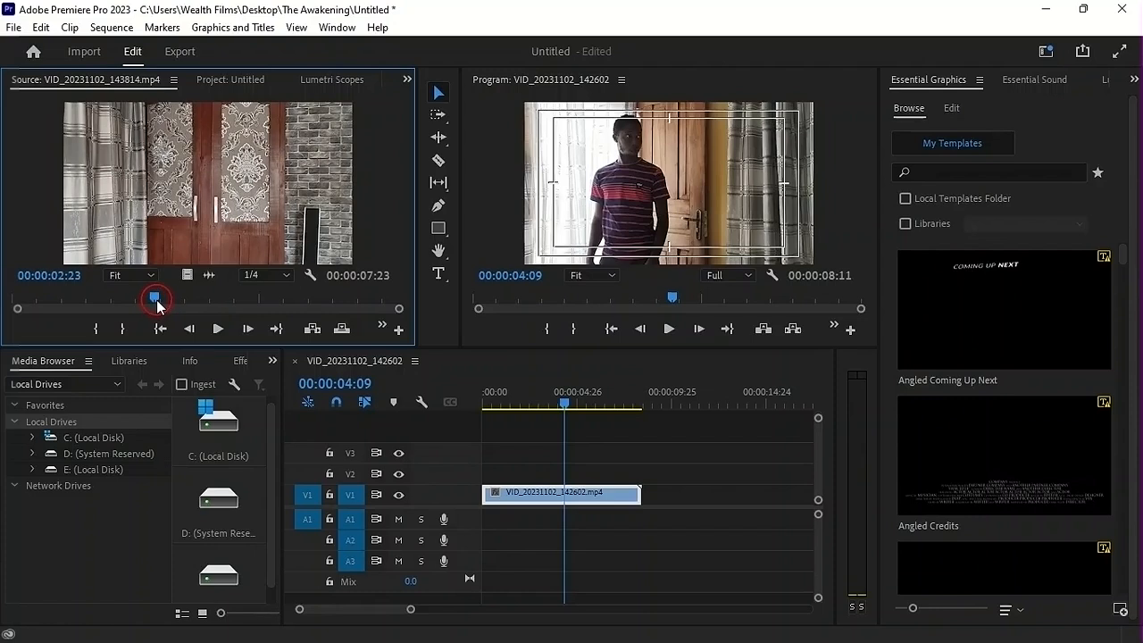
pyautogui.click(287, 275)
pyautogui.press('i')
# Mark the source Out point at 00:00:04:21 and place only the video on track V2 at 00:00:04:09
pyautogui.press('space')
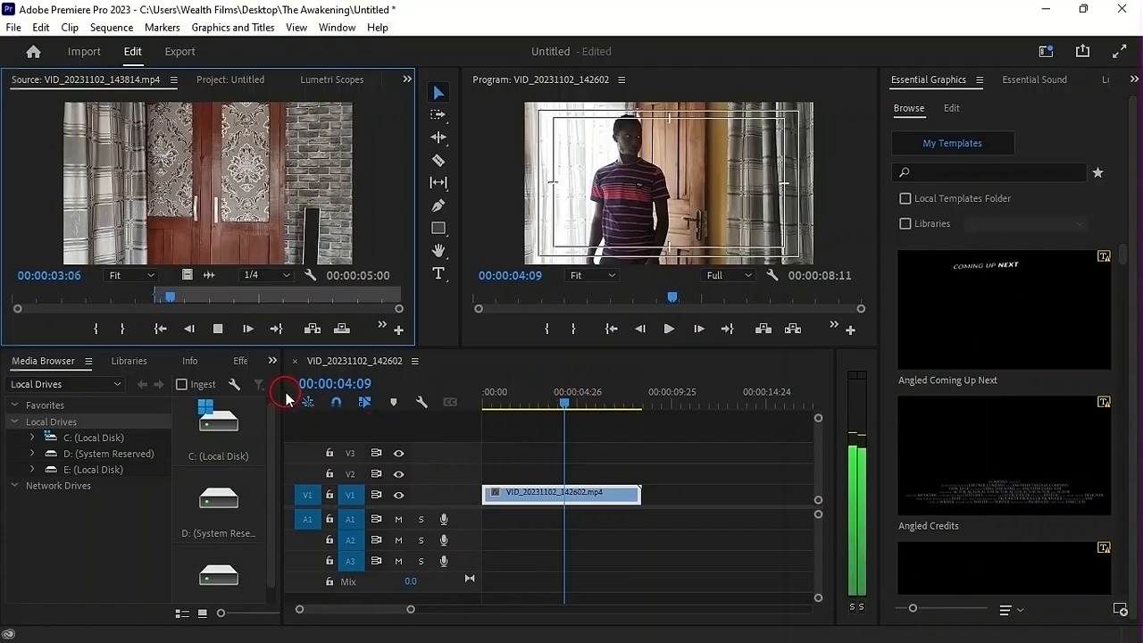
pyautogui.click(243, 338)
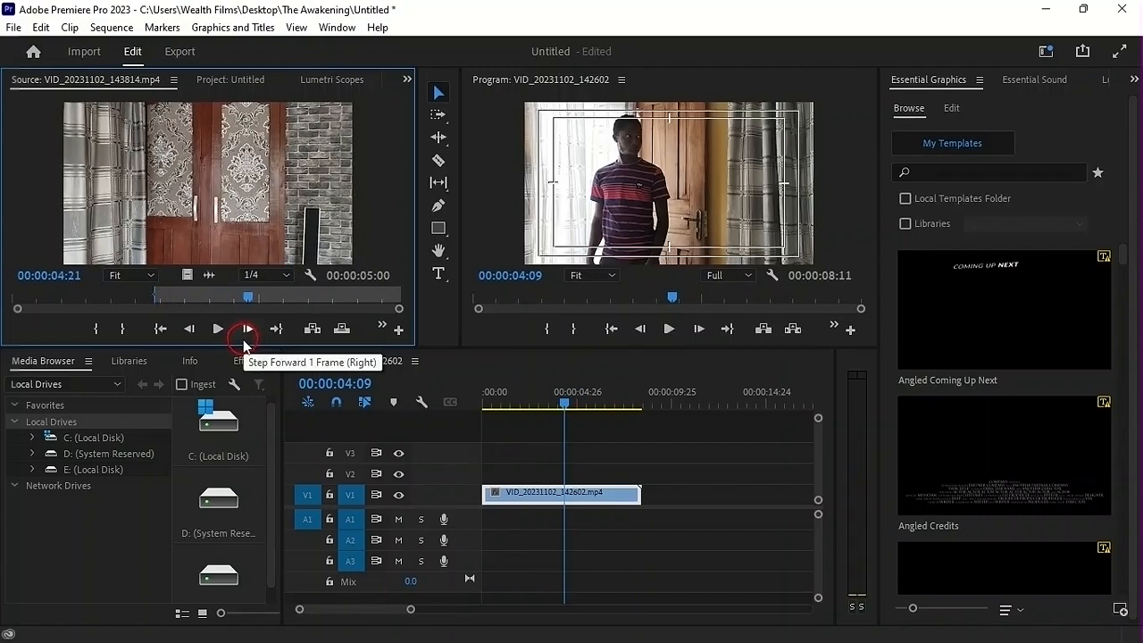
pyautogui.press('o')
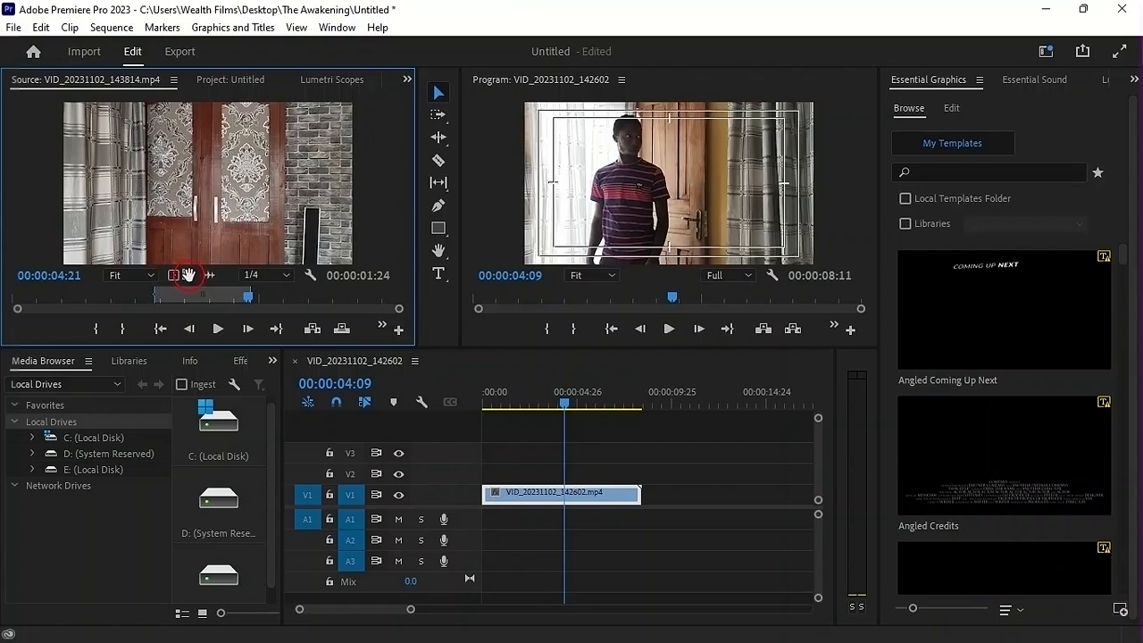
pyautogui.moveTo(185, 275); pyautogui.dragTo(570, 479)
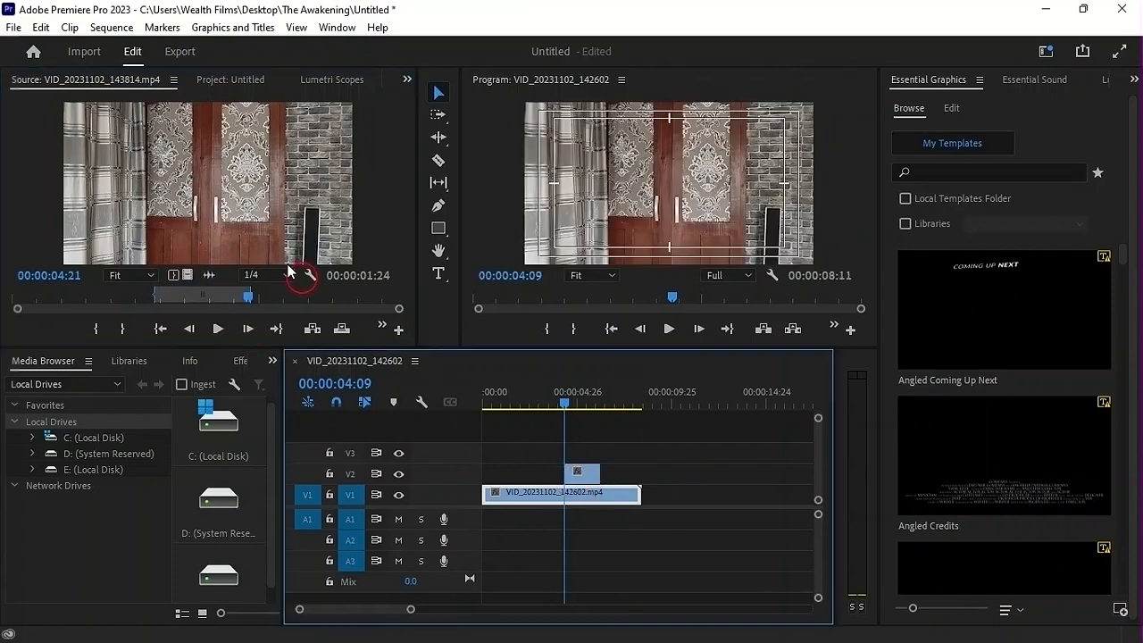
# Play the sequence across the cutaway clip on V2 to check its timing
pyautogui.moveTo(564, 402)
pyautogui.mouseDown()
pyautogui.moveTo(579, 408)
pyautogui.moveTo(554, 408)
pyautogui.mouseUp()
pyautogui.press('space')
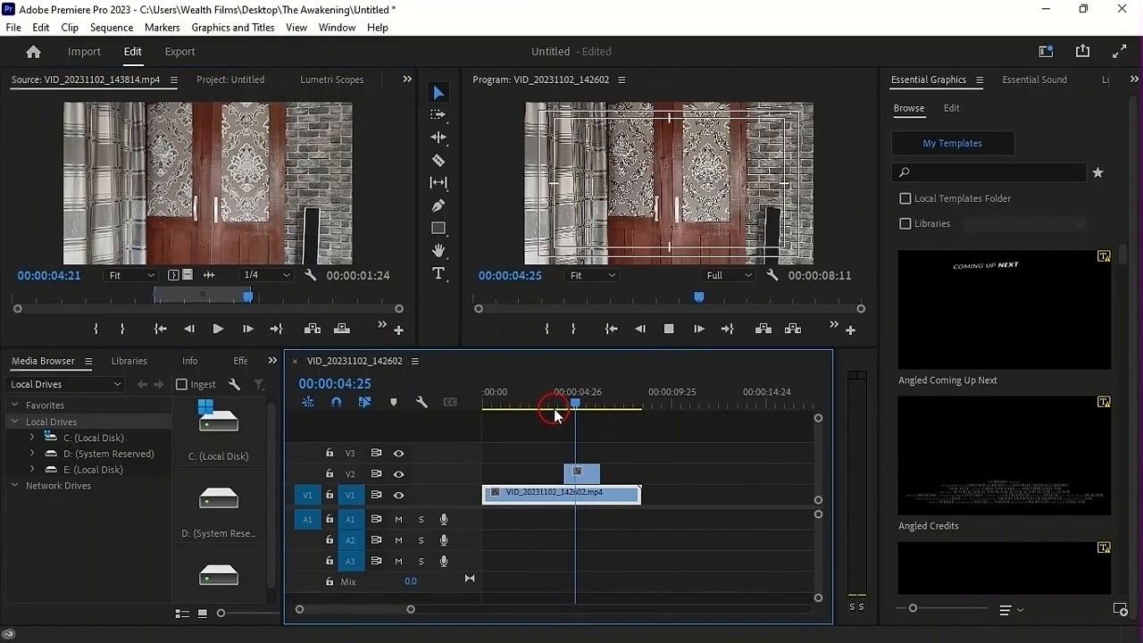
pyautogui.press('space')
pyautogui.click(512, 394)
pyautogui.press('space')
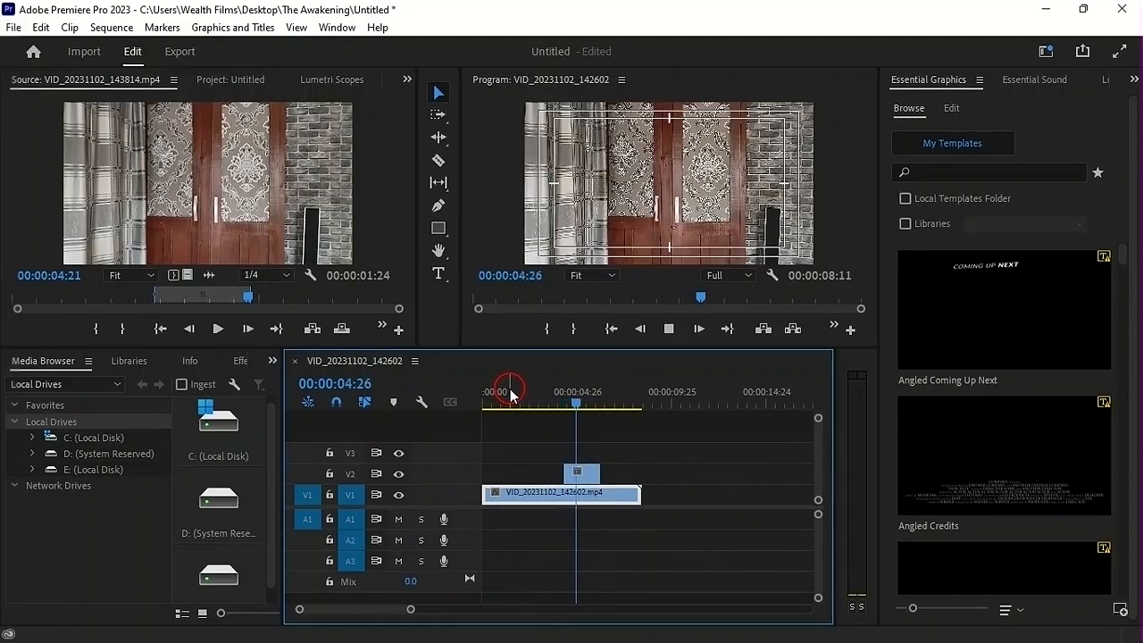
# Shorten the end of the cutaway clip on V2 and replay that part of the sequence
pyautogui.press('space')
pyautogui.click(568, 402)
pyautogui.moveTo(568, 402); pyautogui.dragTo(541, 410)
pyautogui.press('space')
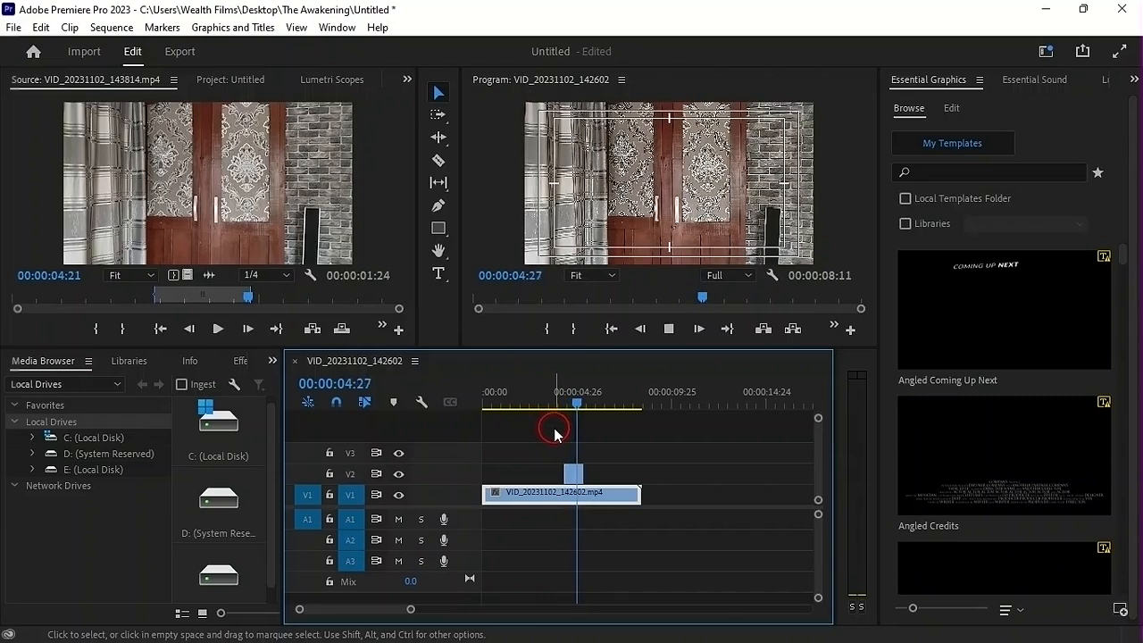
pyautogui.press('space')
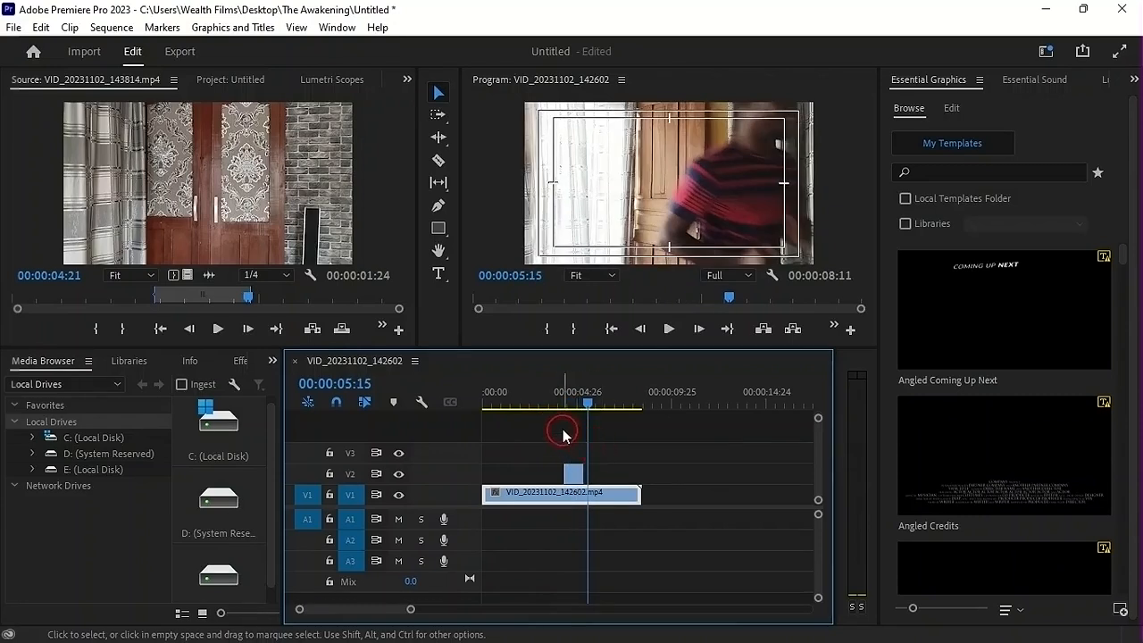
# Replay the cutaway and trim the end of the V2 clip back to about 00:00:05:03
pyautogui.click(523, 401)
pyautogui.press('space')
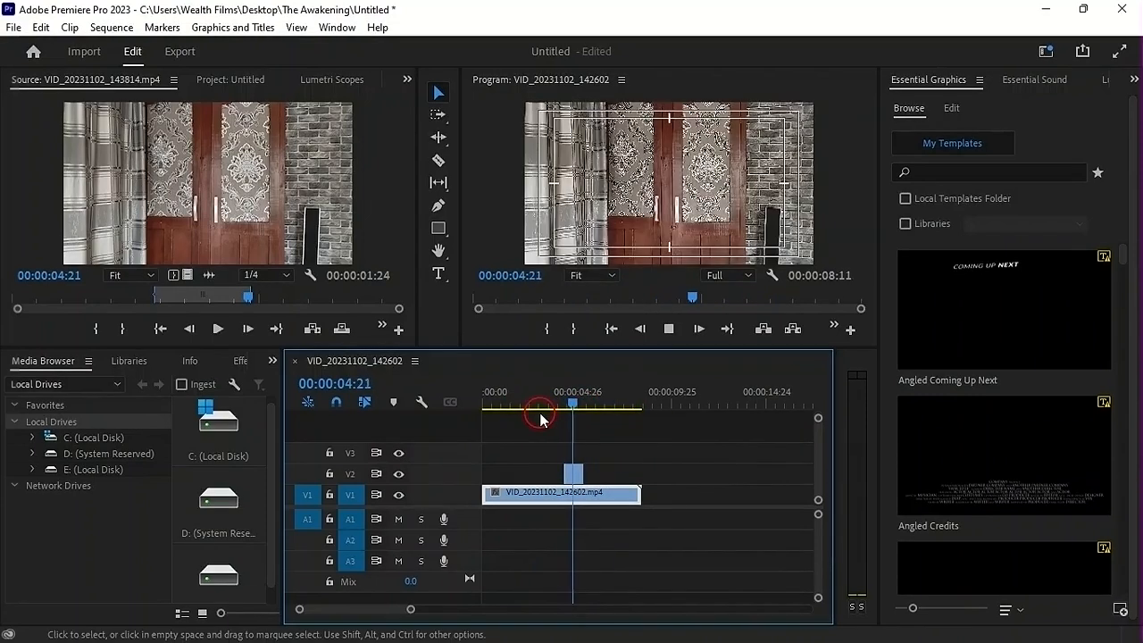
pyautogui.press('space')
pyautogui.press('Right')
pyautogui.press('Right')
pyautogui.press('Right')
pyautogui.press('Right')
pyautogui.press('Right')
pyautogui.press('Right')
pyautogui.press('Right')
pyautogui.press('Right')
pyautogui.press('Right')
pyautogui.press('Right')
pyautogui.press('Right')
pyautogui.moveTo(587, 474); pyautogui.dragTo(575, 474)
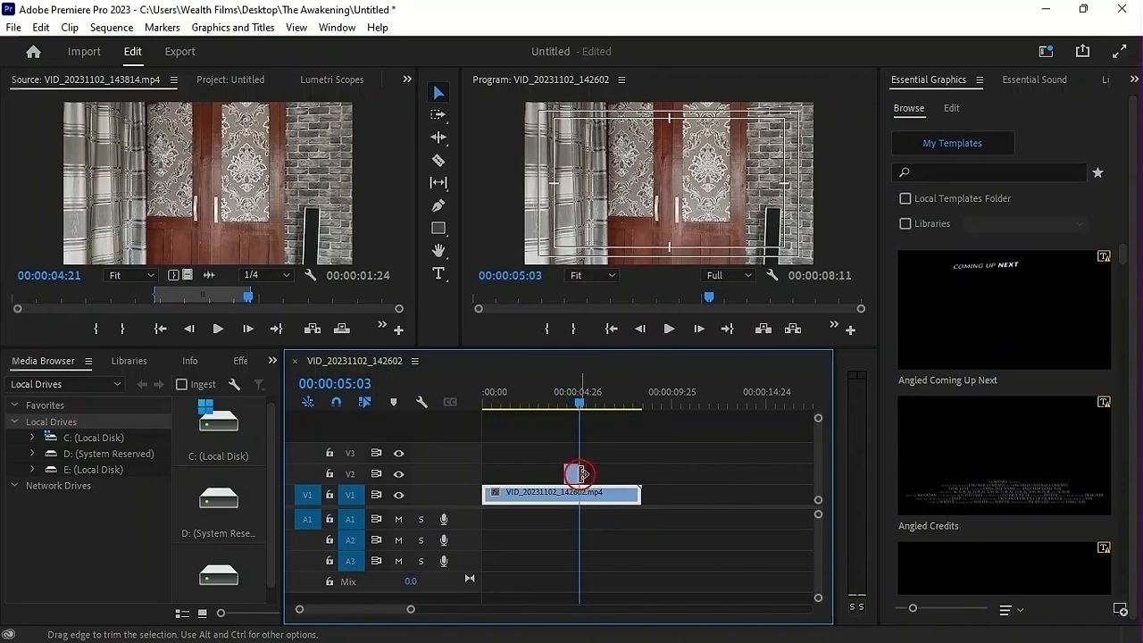
# Replay the sequence around the cutaway clip on V2 from several earlier points to judge its timing
pyautogui.click(573, 394)
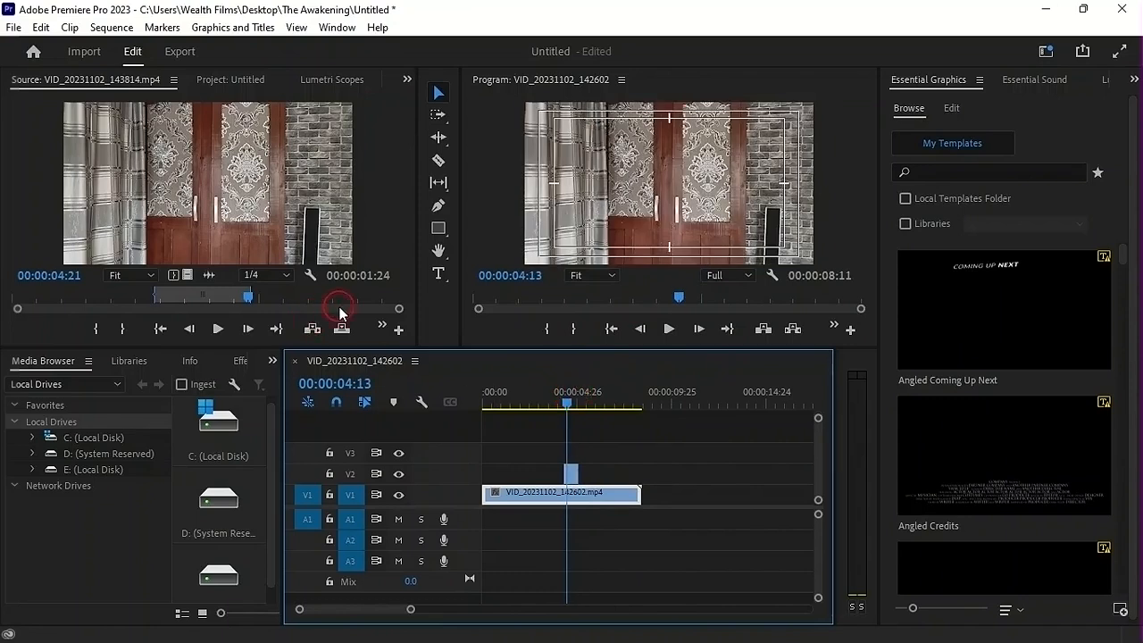
pyautogui.click(548, 398)
pyautogui.press('space')
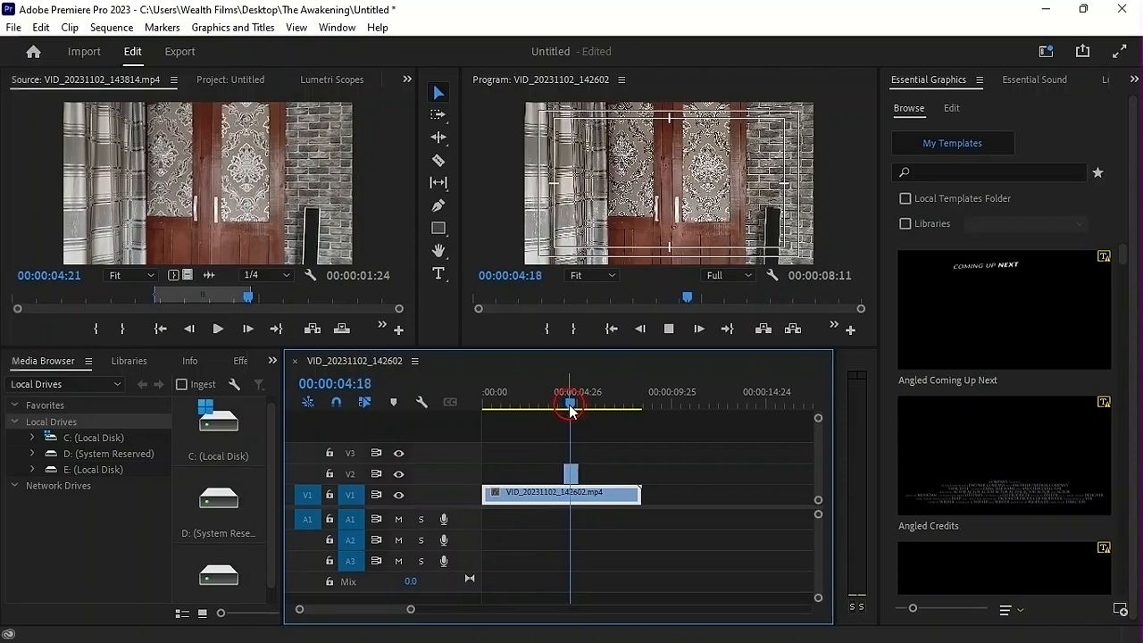
pyautogui.click(534, 396)
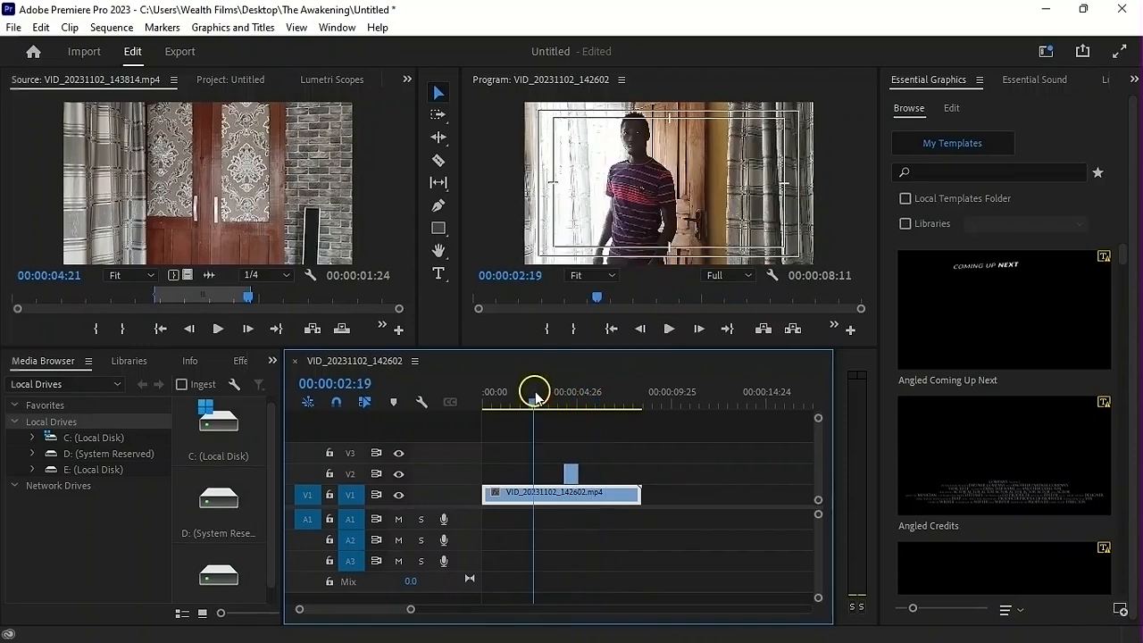
pyautogui.press('space')
# Move the V2 cutaway clip earlier to start at about 00:00:03:17 and replay the sequence through it
pyautogui.click(574, 471)
pyautogui.moveTo(574, 471); pyautogui.dragTo(562, 471)
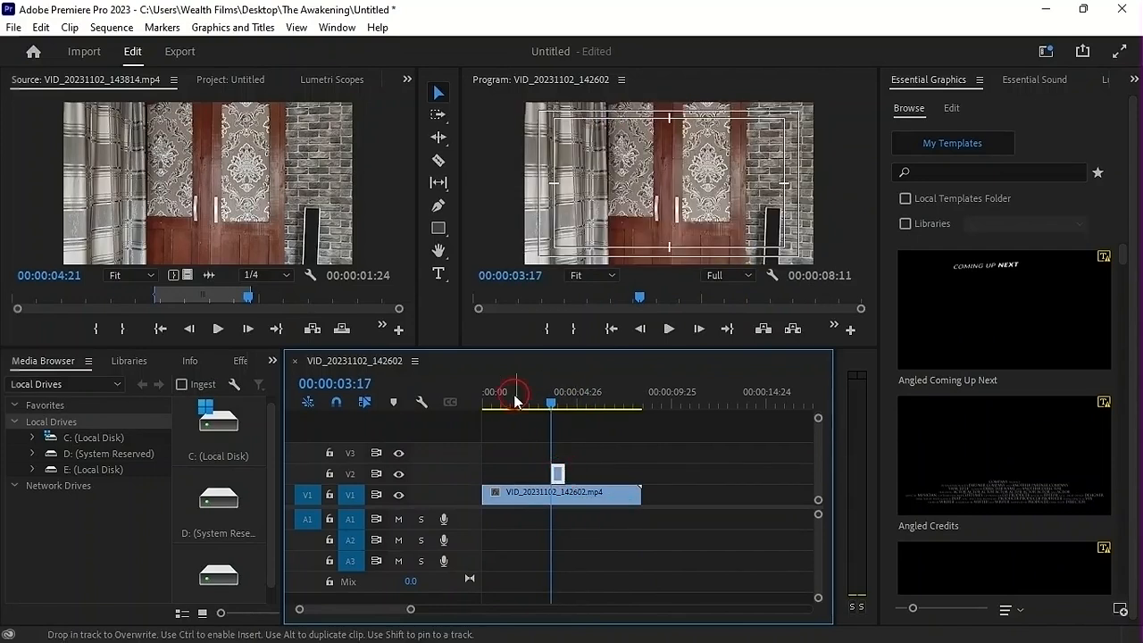
pyautogui.click(529, 396)
pyautogui.press('space')
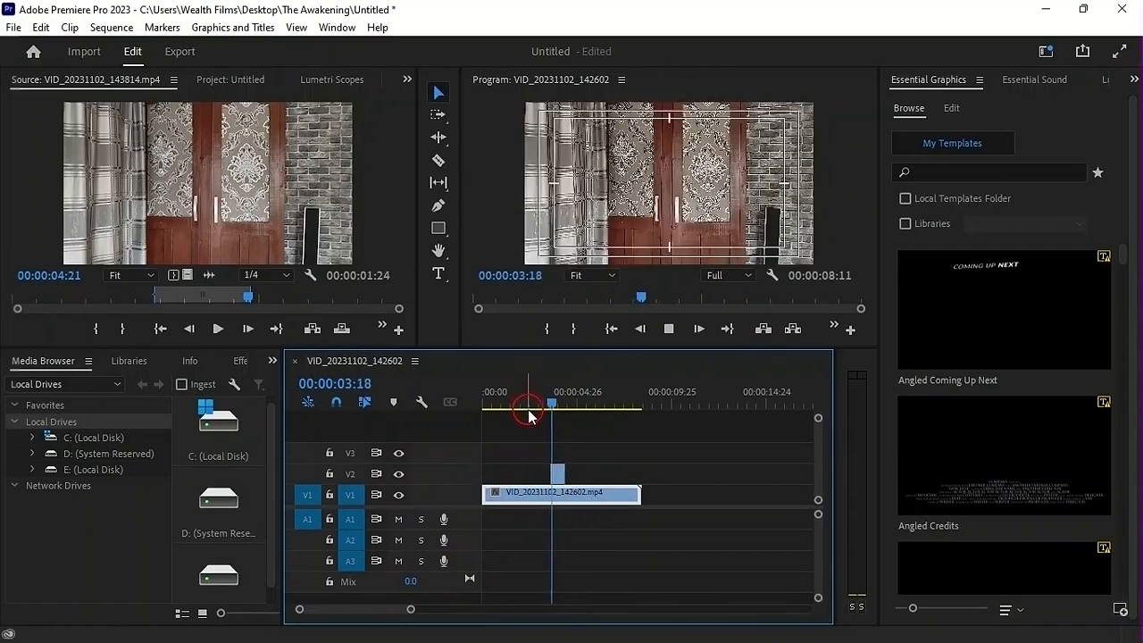
pyautogui.press('space')
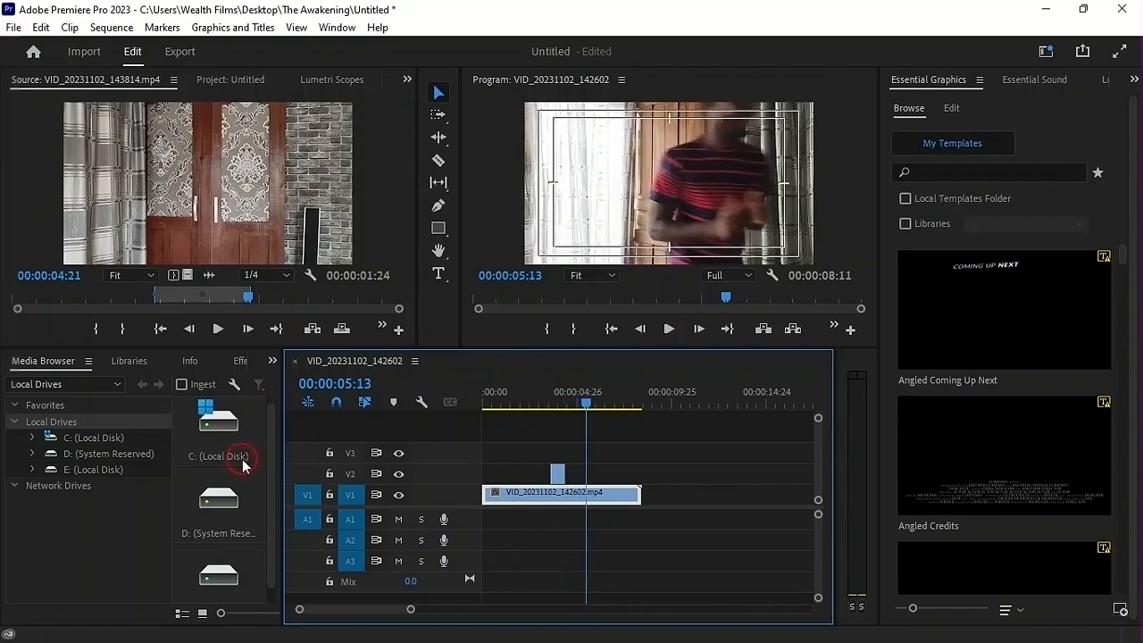
# Bring up the project footage and park the sequence playhead at 00:00:05:20, where the man walks out of frame
pyautogui.click(205, 90)
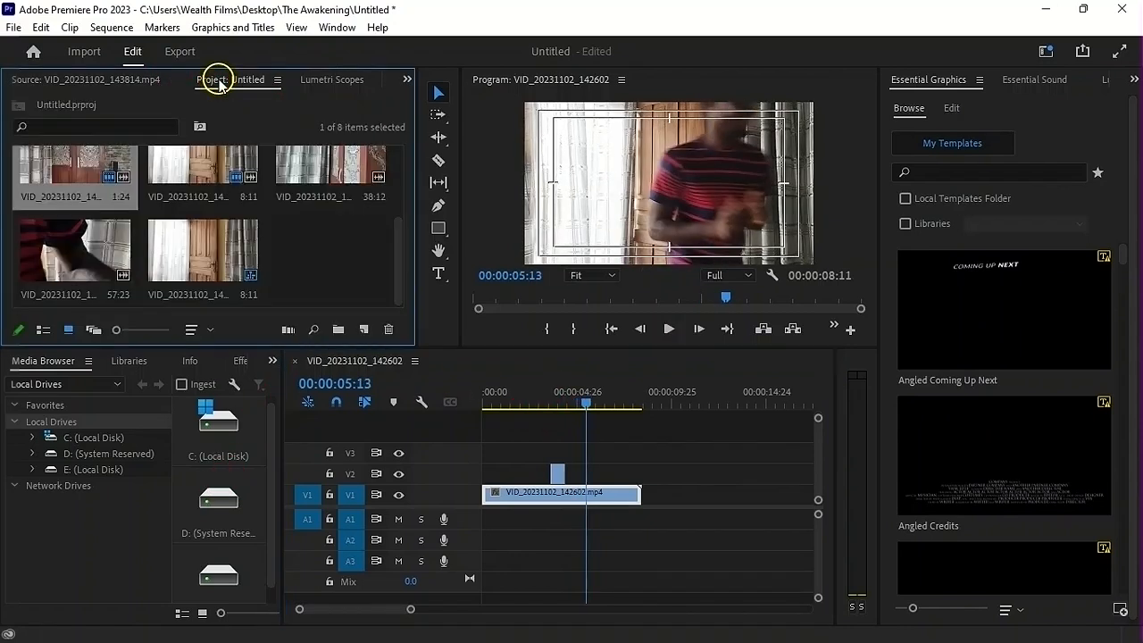
pyautogui.moveTo(405, 265); pyautogui.dragTo(393, 205)
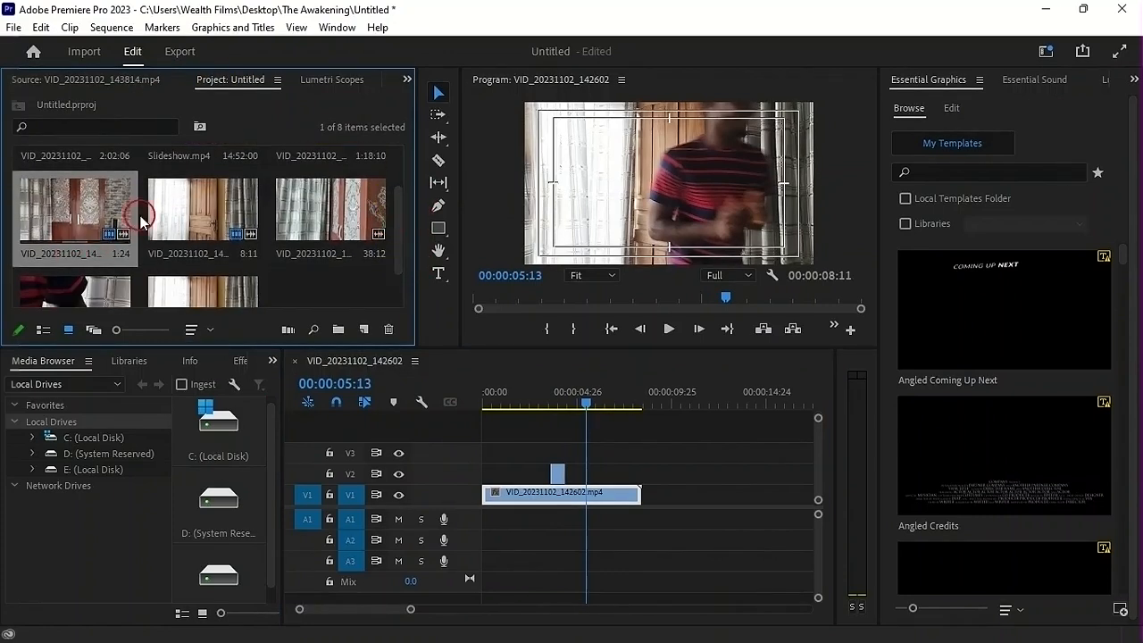
pyautogui.scroll(1, 148, 223)
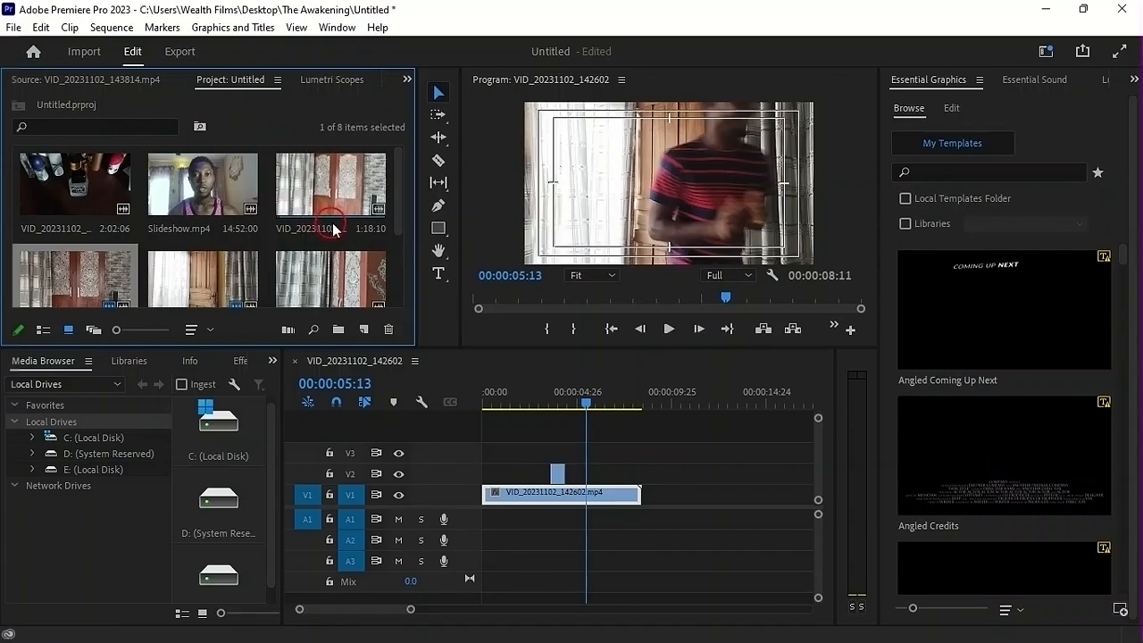
pyautogui.click(591, 401)
pyautogui.moveTo(588, 409); pyautogui.dragTo(574, 409)
pyautogui.press('space')
pyautogui.press('space')
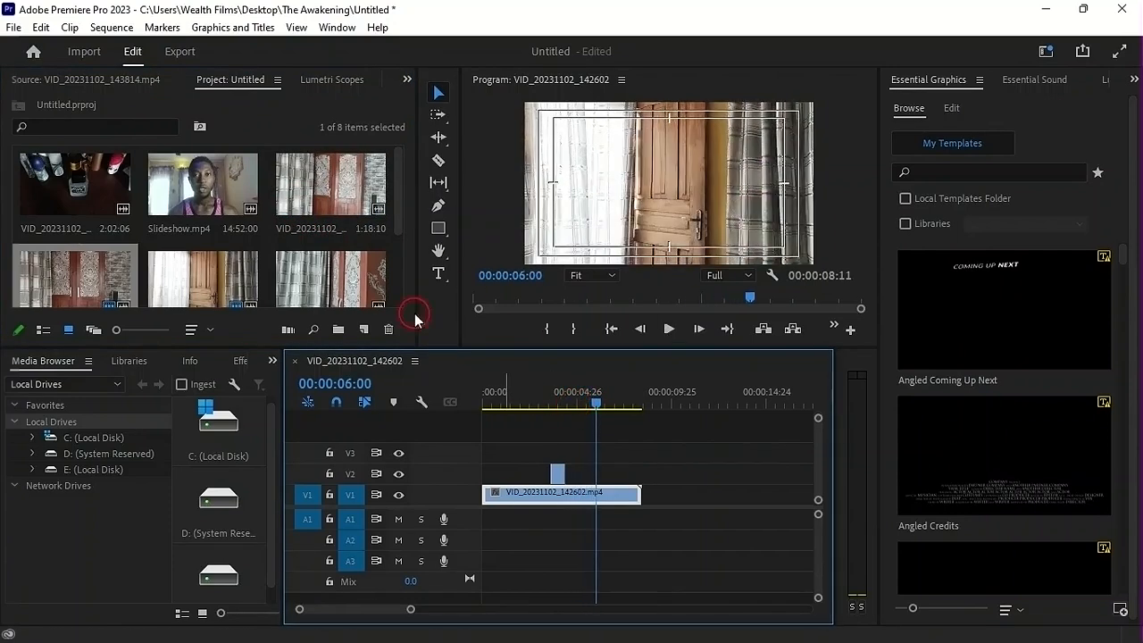
pyautogui.moveTo(592, 401); pyautogui.dragTo(594, 405)
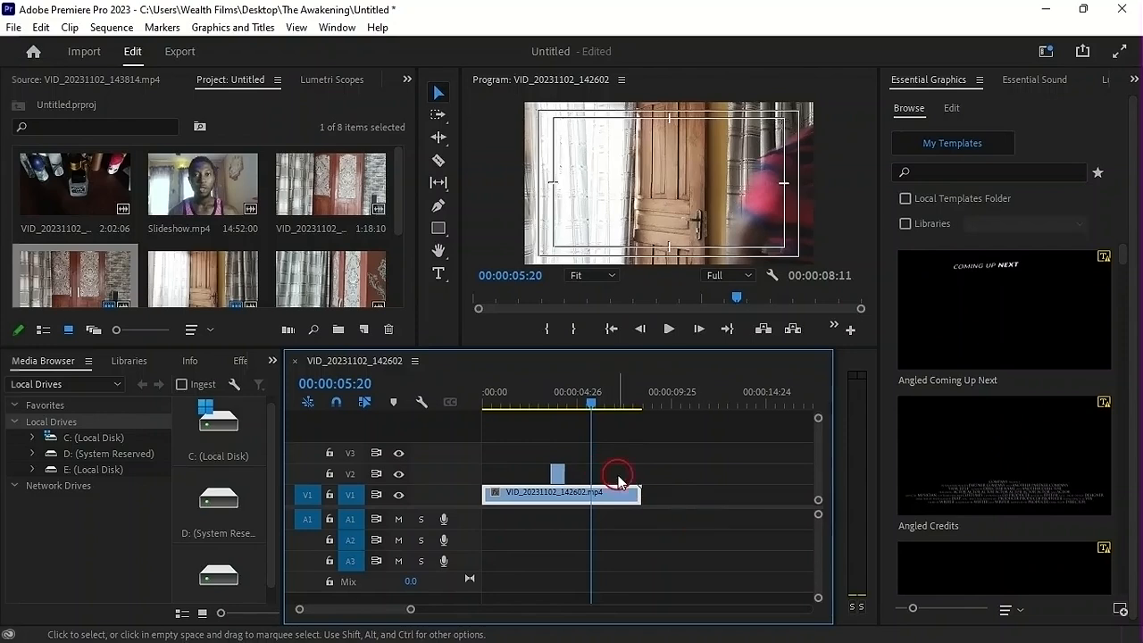
# Load VID_20231102_142829.mp4 in the Source monitor and mark an In point at 00:00:52:04, as the man enters the frame
pyautogui.doubleClick(345, 204)
pyautogui.moveTo(197, 303); pyautogui.dragTo(264, 308)
pyautogui.press('space')
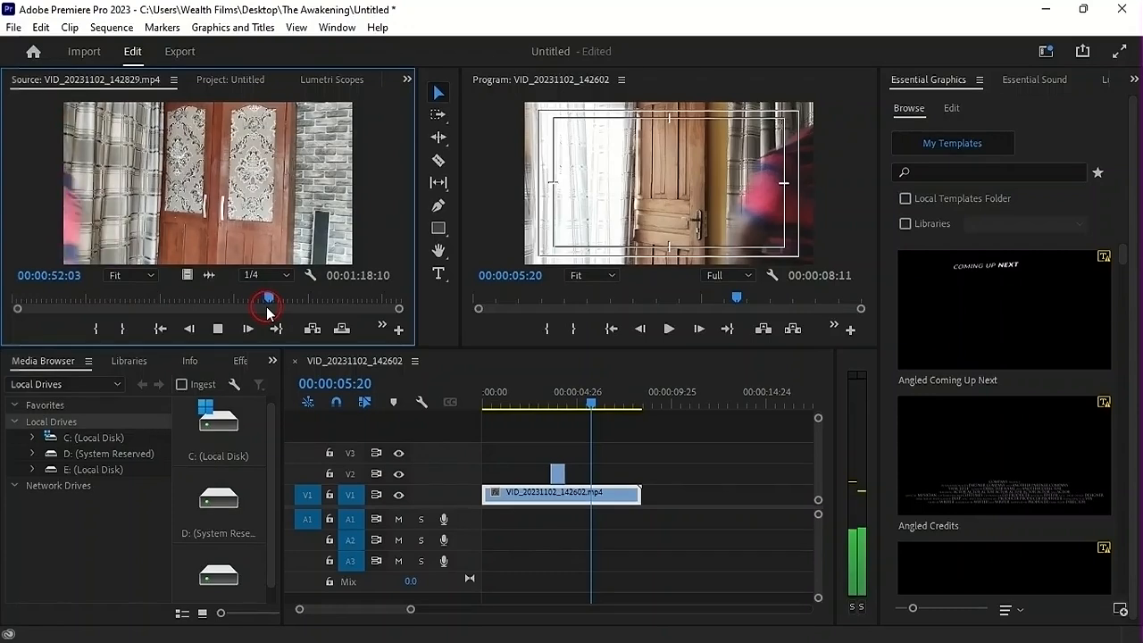
pyautogui.press('space')
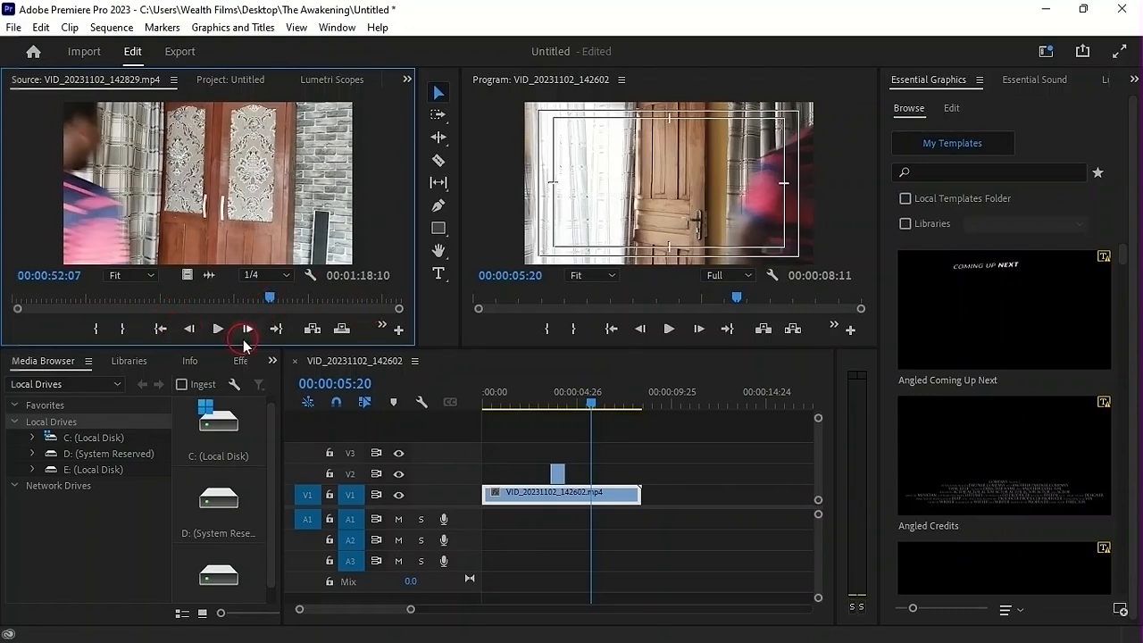
pyautogui.click(190, 329)
pyautogui.click(190, 329)
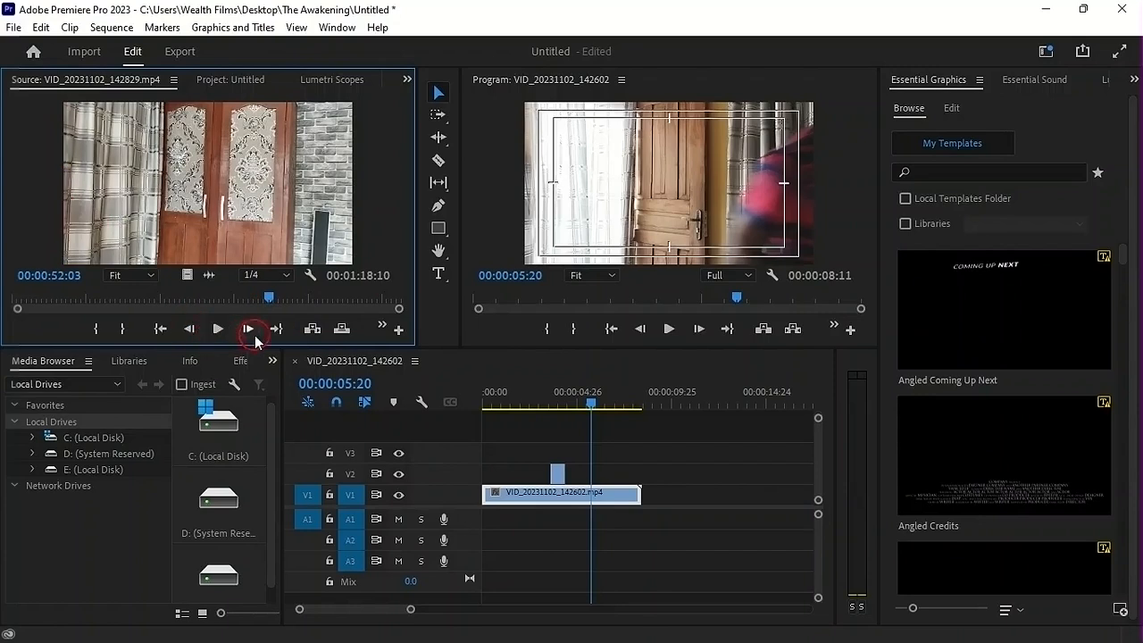
pyautogui.click(247, 328)
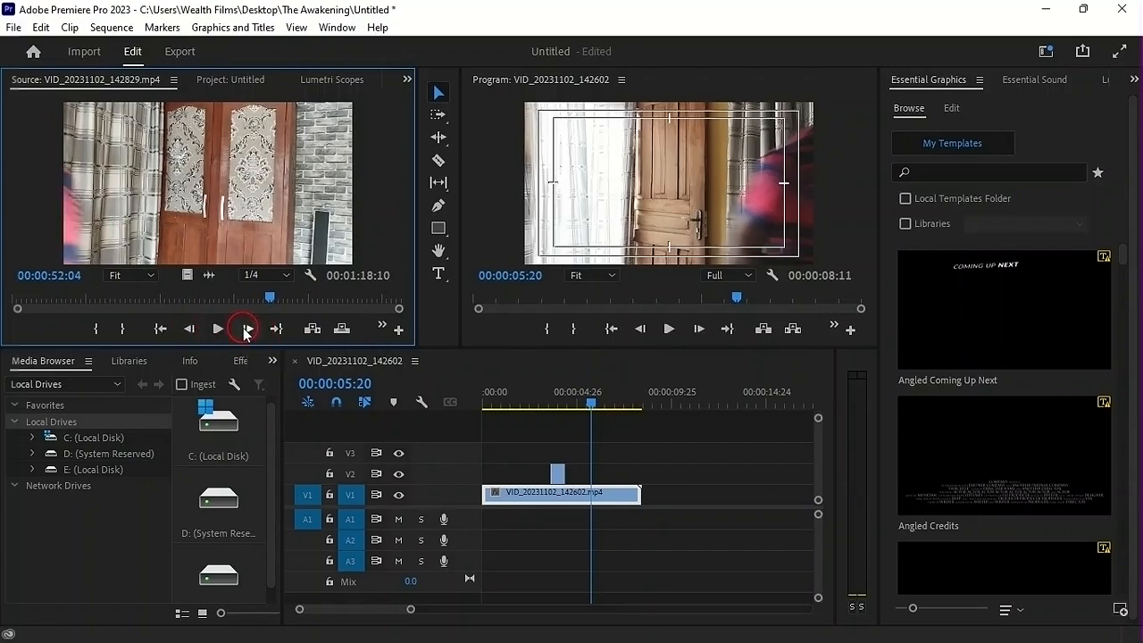
pyautogui.press('i')
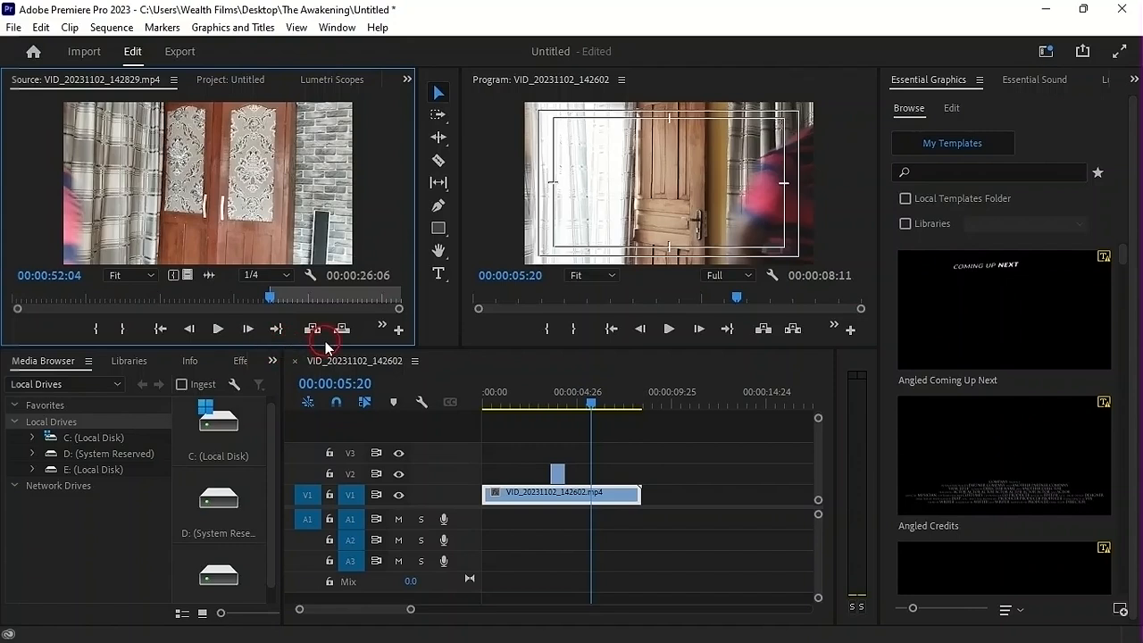
# Play the source clip onward and mark its Out point at 00:00:53:00, before the man opens the door
pyautogui.press('space')
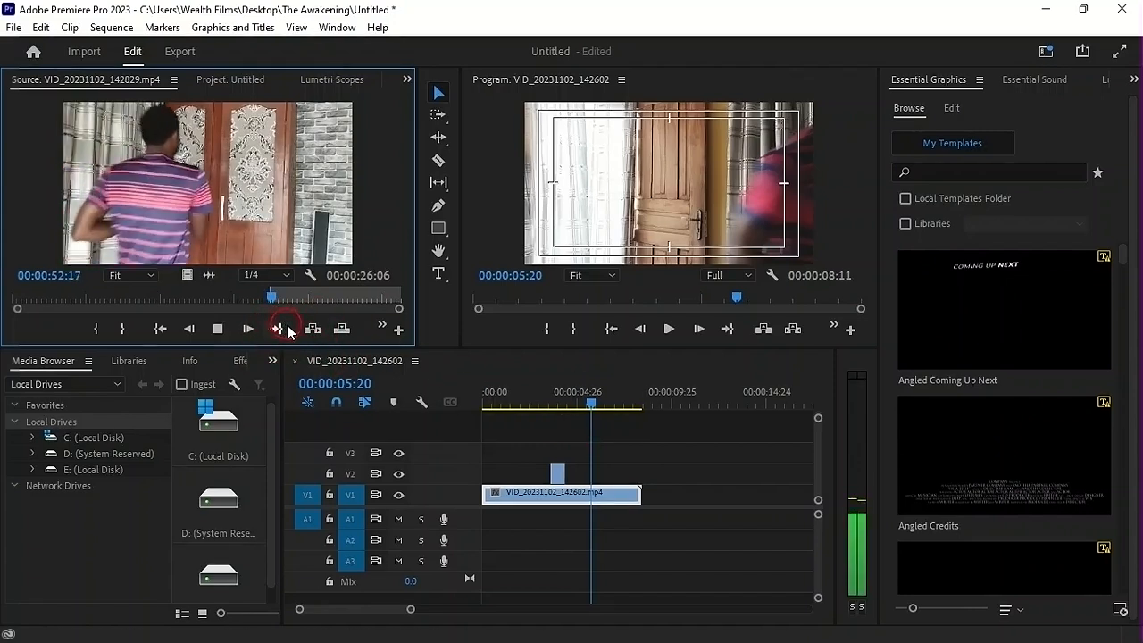
pyautogui.press('space')
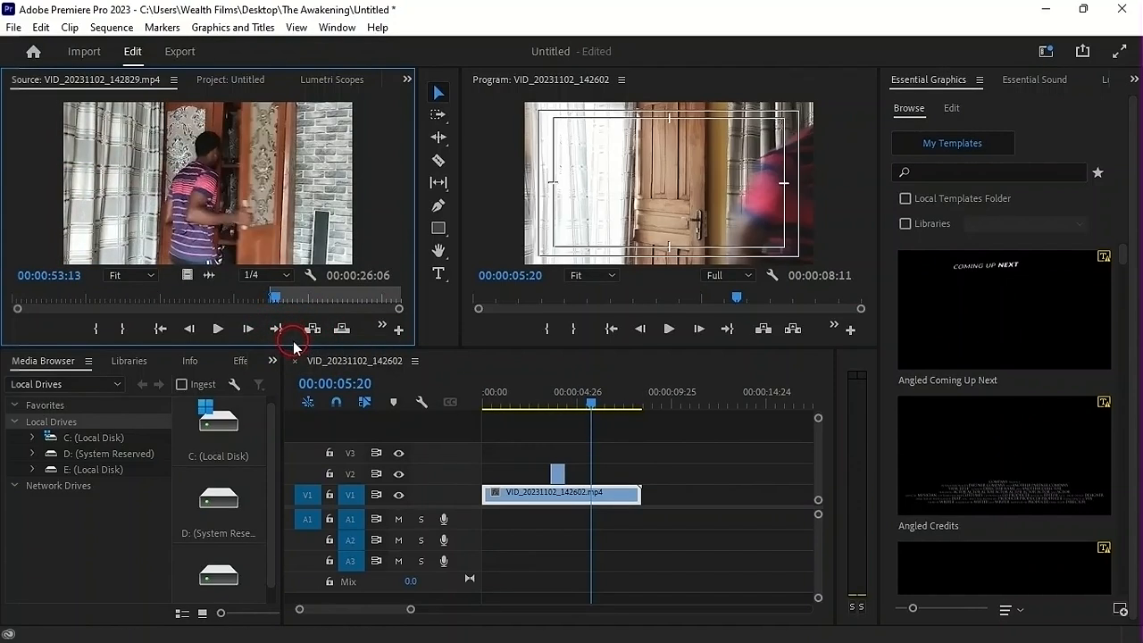
pyautogui.moveTo(277, 300); pyautogui.dragTo(275, 302)
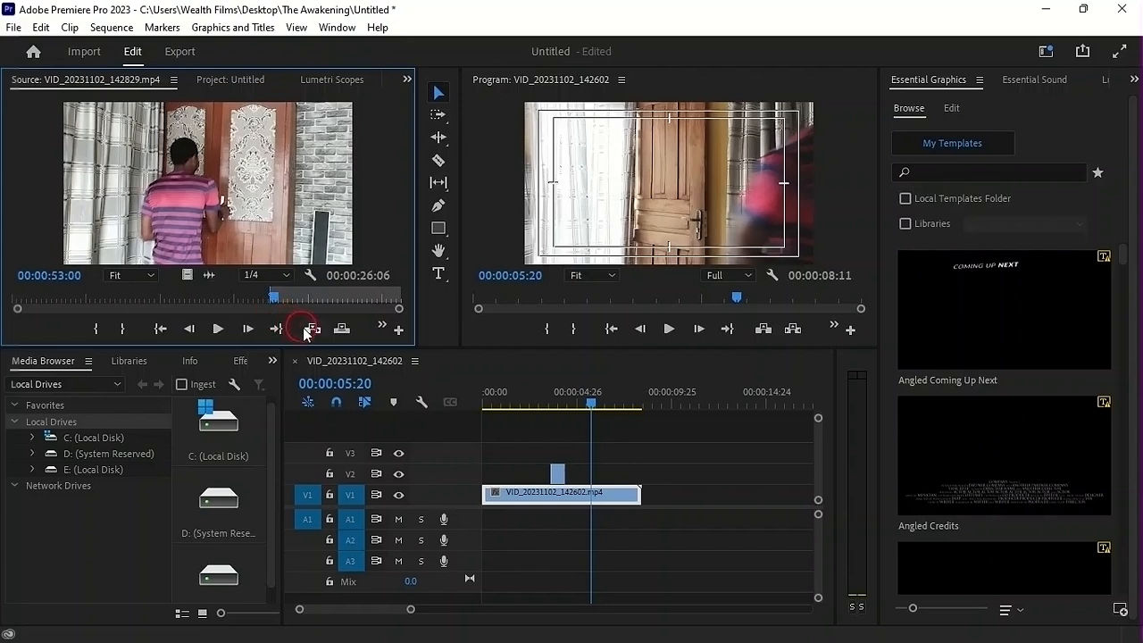
pyautogui.press('o')
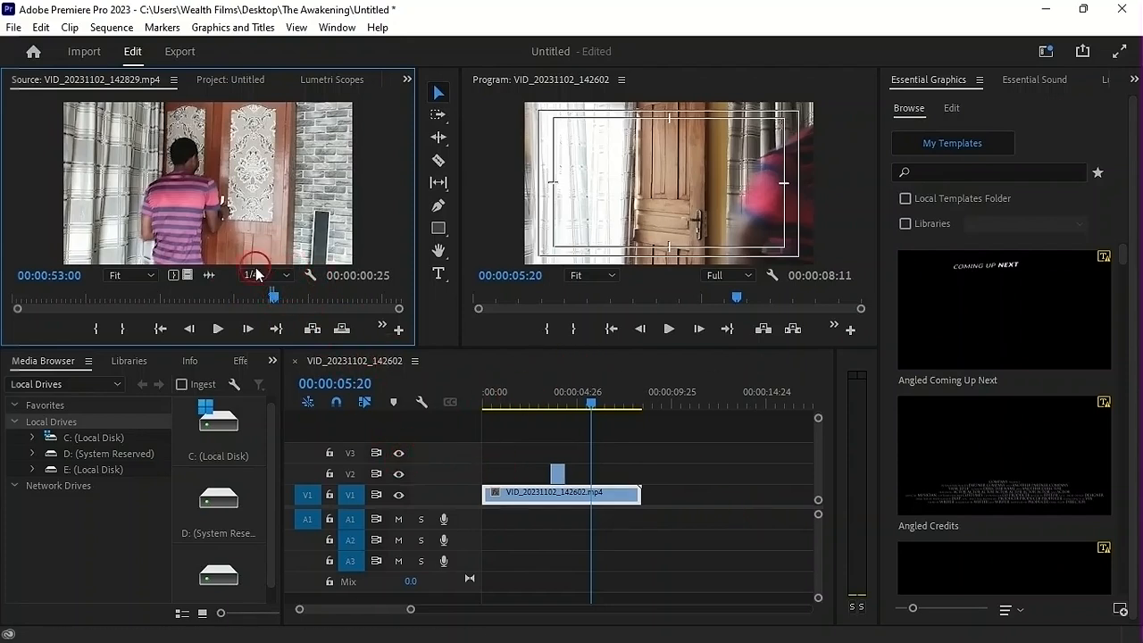
# Place only the video of the marked range on V2 at 00:00:05:20 and play the sequence into it
pyautogui.moveTo(188, 277); pyautogui.dragTo(596, 474)
pyautogui.moveTo(561, 399); pyautogui.dragTo(527, 407)
pyautogui.press('space')
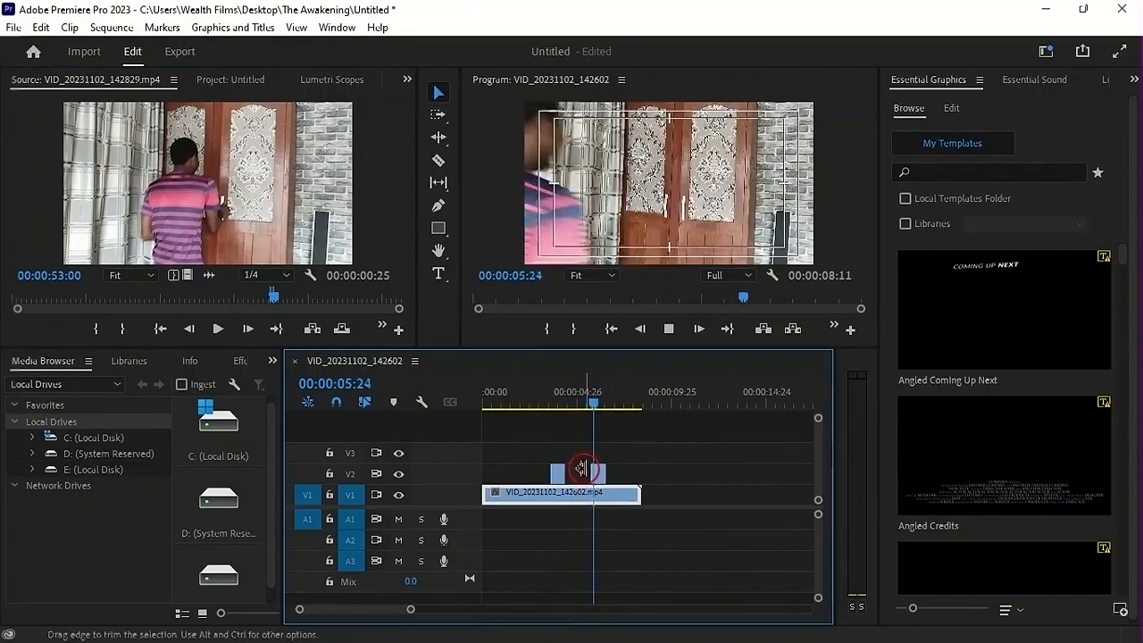
pyautogui.press('space')
# Trim the start of the second V2 clip slightly and replay the cut into it
pyautogui.click(562, 397)
pyautogui.press('space')
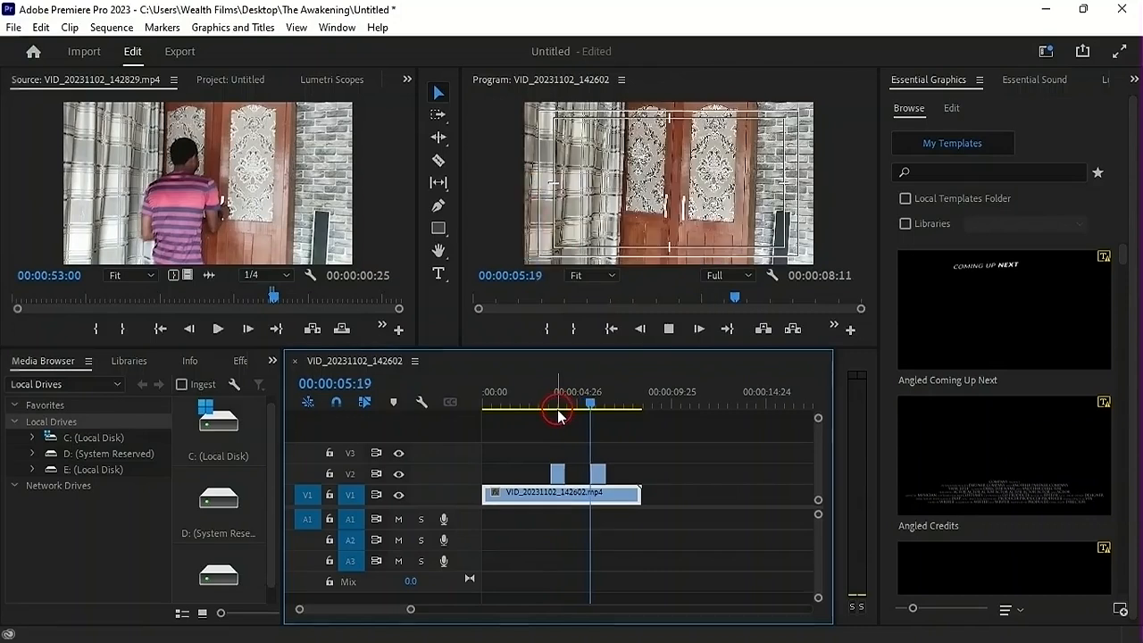
pyautogui.press('space')
pyautogui.press('space')
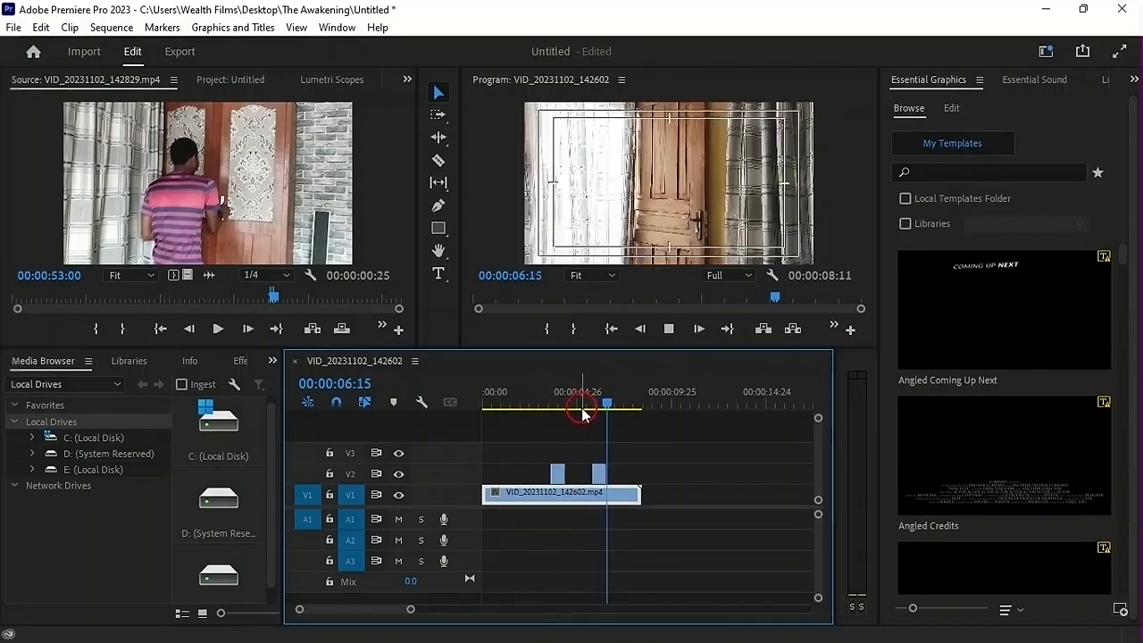
pyautogui.click(586, 396)
pyautogui.click(565, 396)
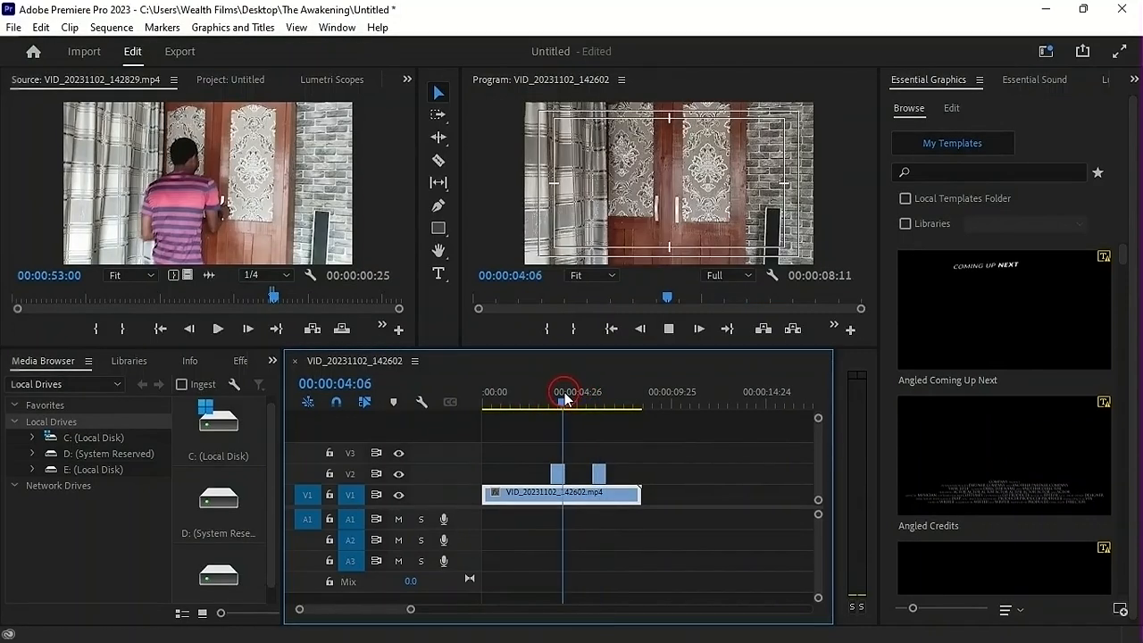
pyautogui.press('space')
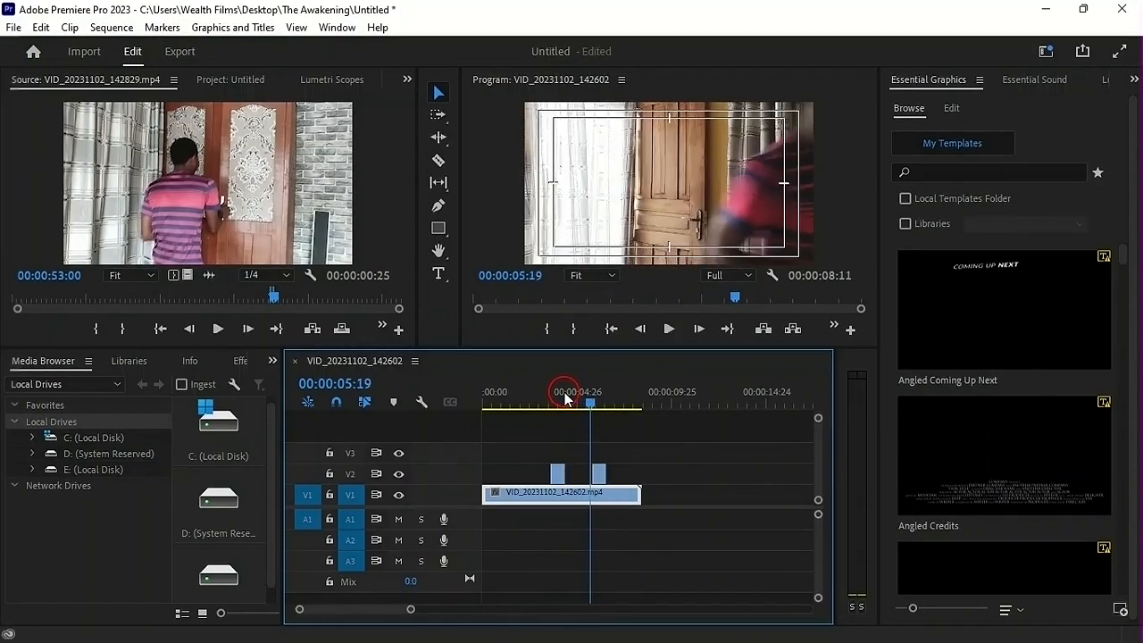
# Shift the second V2 clip slightly earlier to start at about 00:00:05:19 and replay the transition
pyautogui.moveTo(600, 473); pyautogui.dragTo(596, 473)
pyautogui.click(568, 399)
pyautogui.press('space')
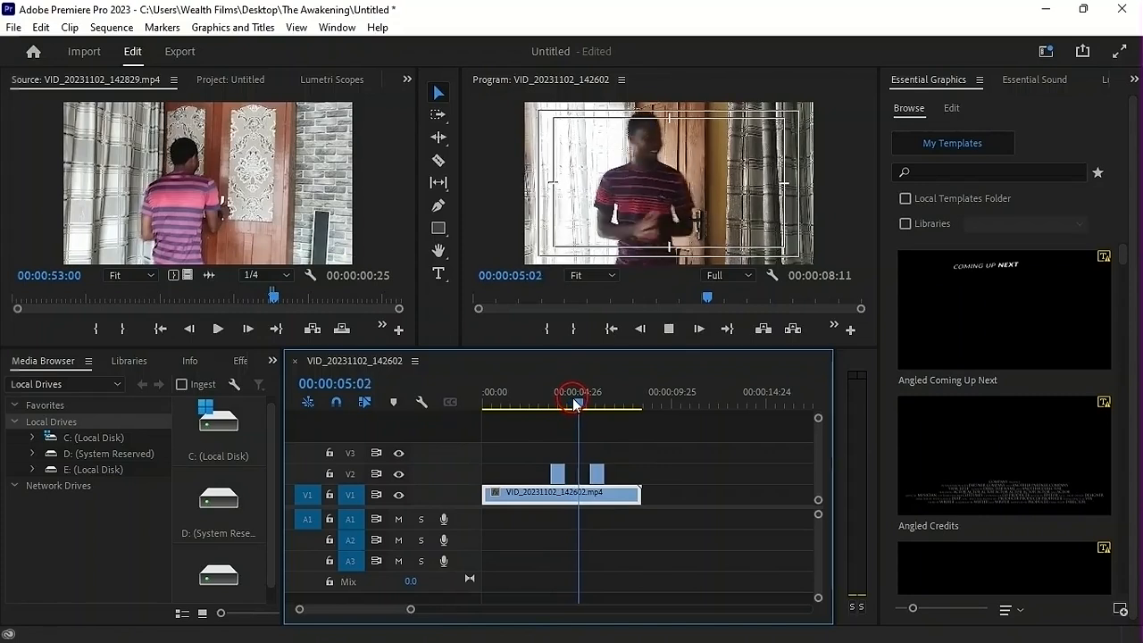
pyautogui.press('space')
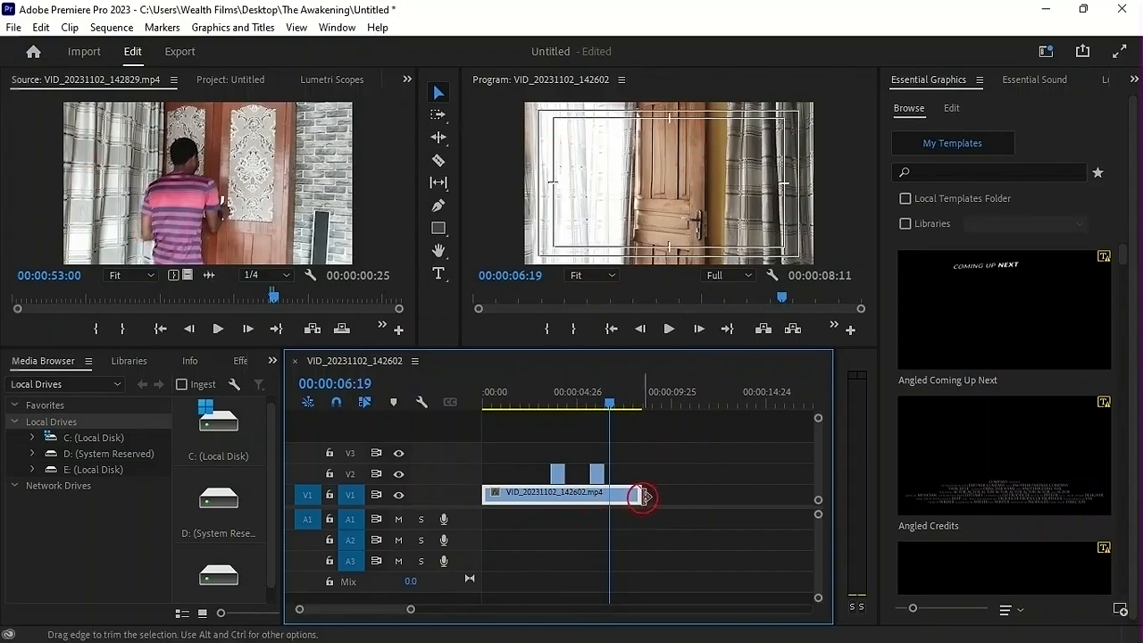
# Trim the end of the V1 clip to match the end of the second V2 clip and park the playhead at 00:00:06:11
pyautogui.moveTo(639, 495); pyautogui.dragTo(603, 492)
pyautogui.moveTo(612, 409)
pyautogui.mouseDown()
pyautogui.moveTo(597, 409)
pyautogui.moveTo(606, 415)
pyautogui.mouseUp()
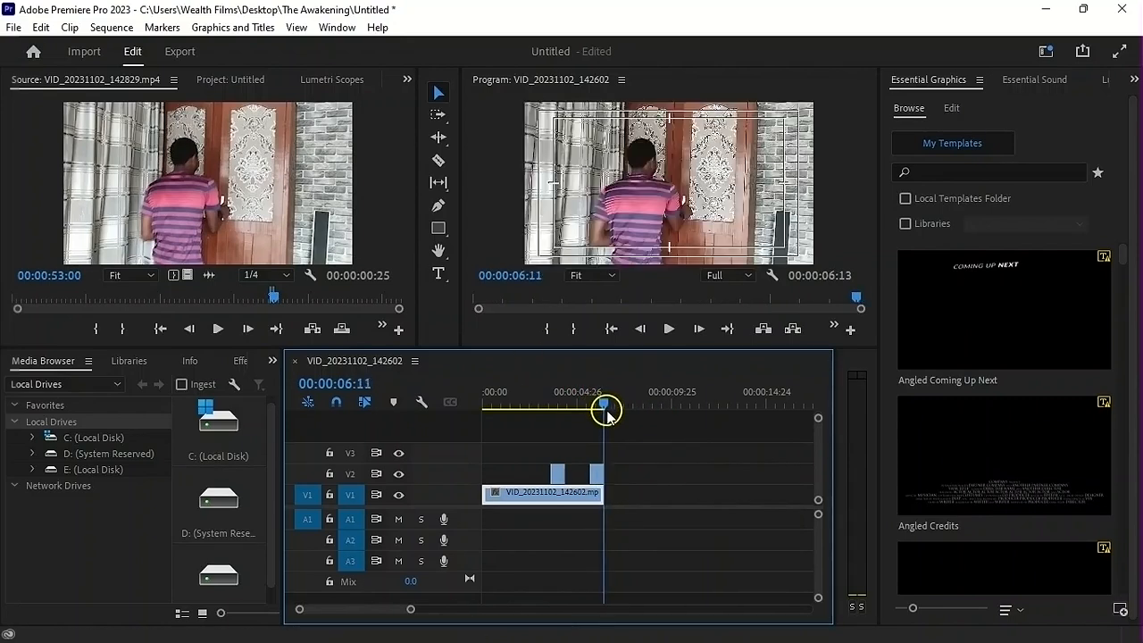
# Load VID_20231102_143921.mp4 in the Source monitor and mark its In point at 00:00:12:20, just before the door opens
pyautogui.click(258, 99)
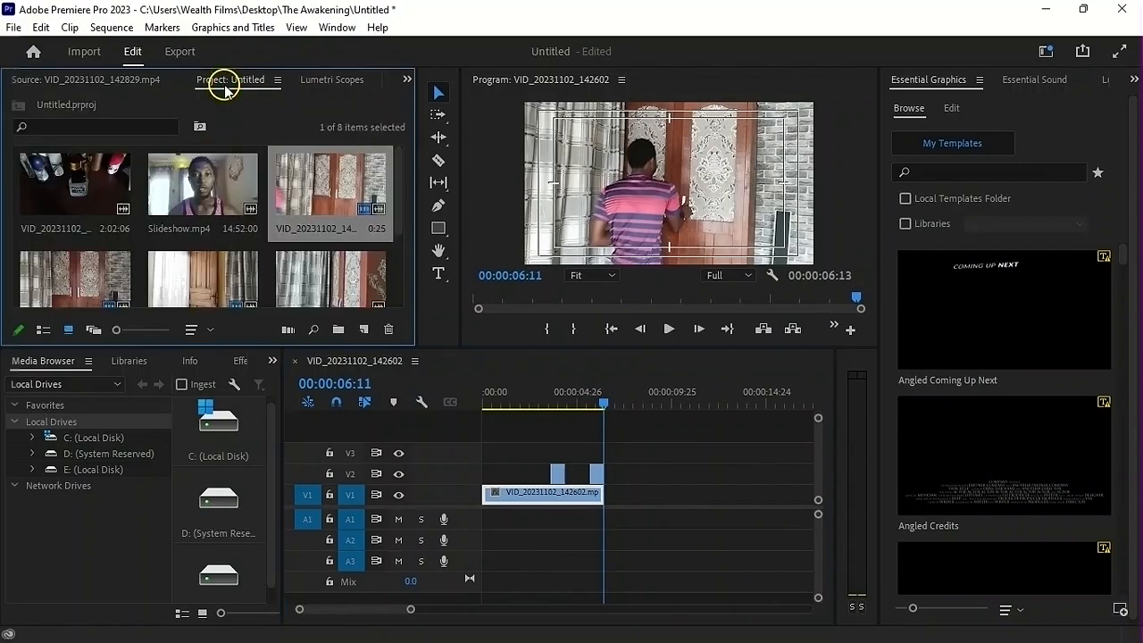
pyautogui.scroll(-2, 224, 250)
pyautogui.click(69, 261)
pyautogui.doubleClick(69, 260)
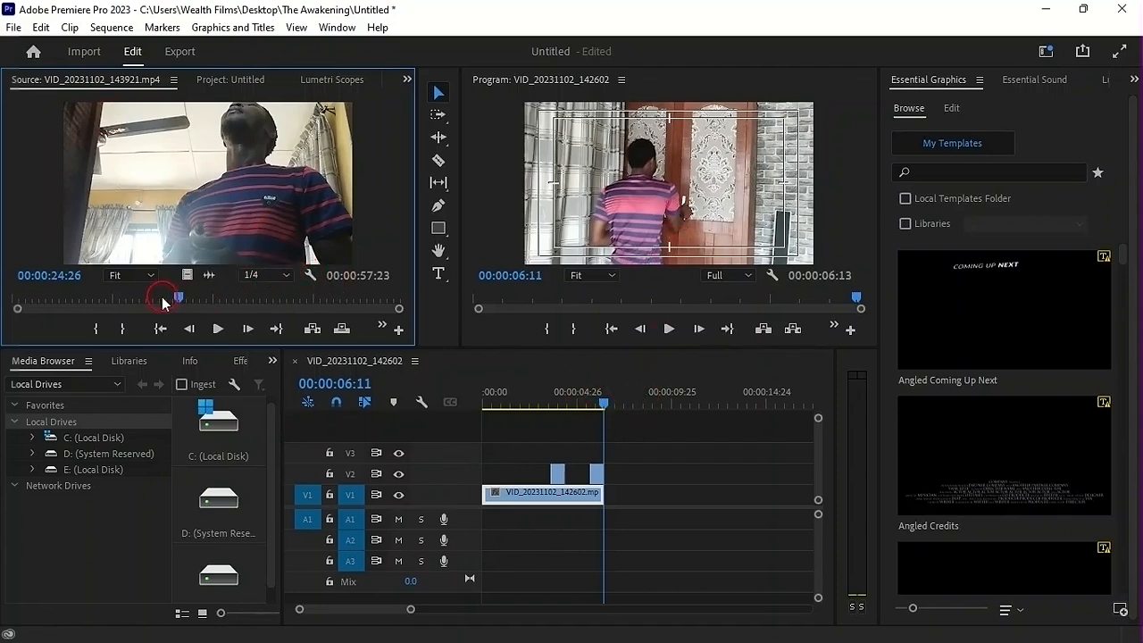
pyautogui.moveTo(181, 302)
pyautogui.mouseDown()
pyautogui.moveTo(230, 298)
pyautogui.moveTo(191, 298)
pyautogui.mouseUp()
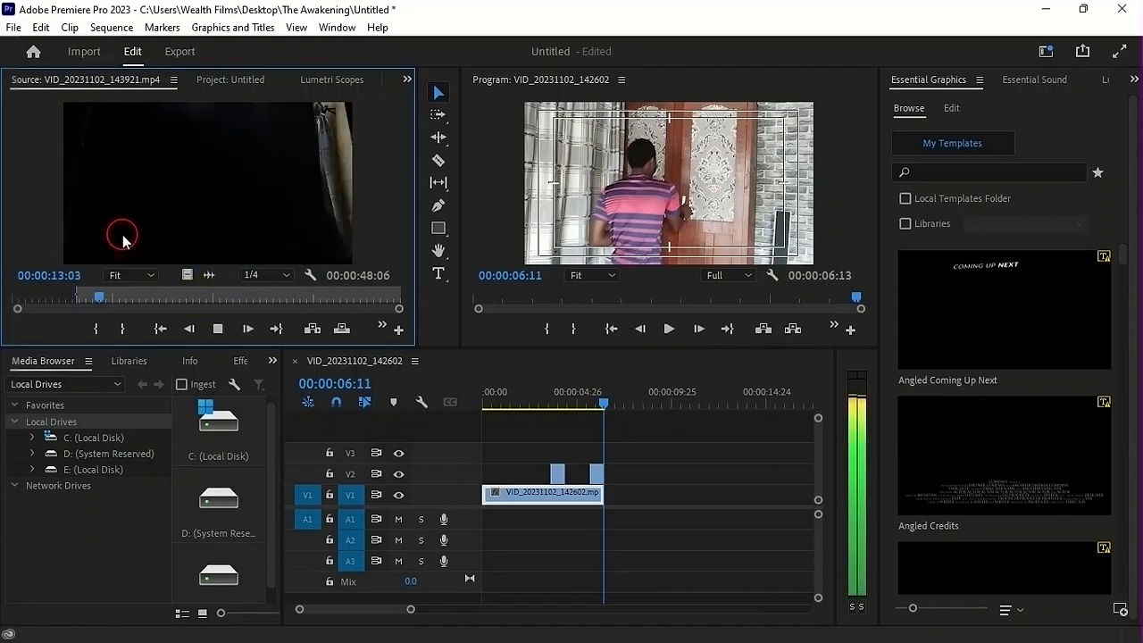
pyautogui.press('space')
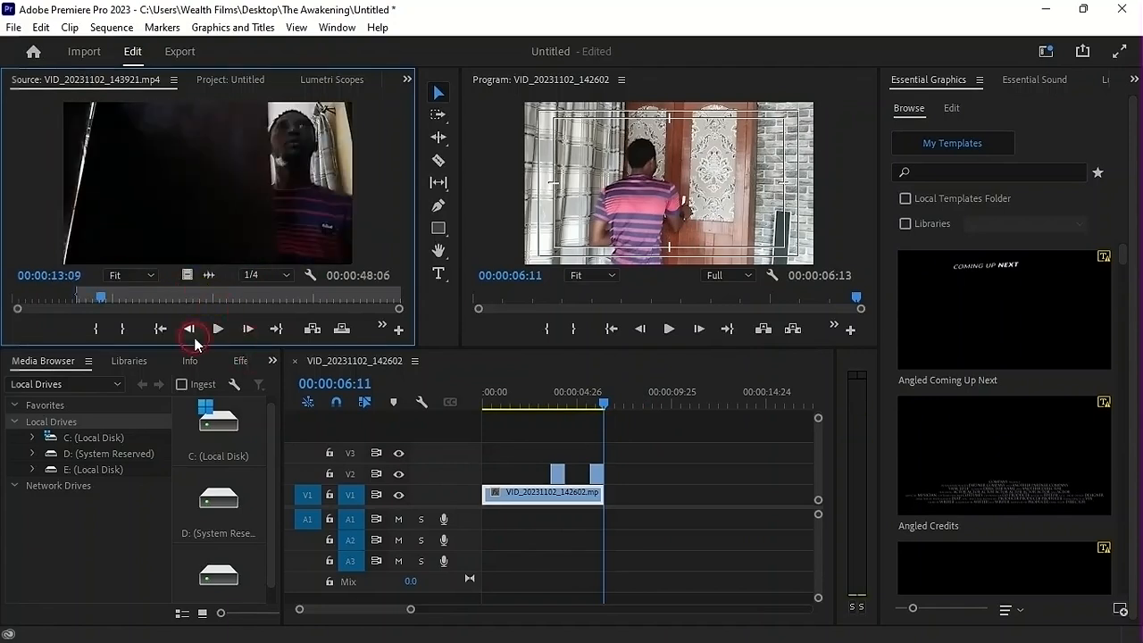
pyautogui.moveTo(101, 301); pyautogui.dragTo(98, 303)
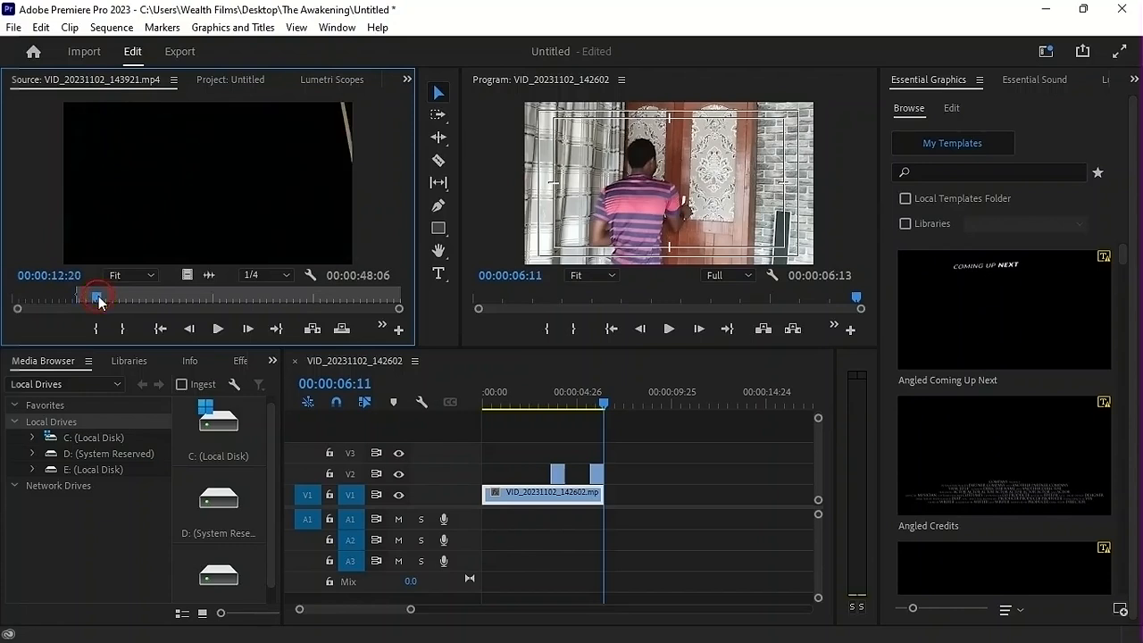
# Play the source clip onward and mark its Out point at 00:00:16:01
pyautogui.press('space')
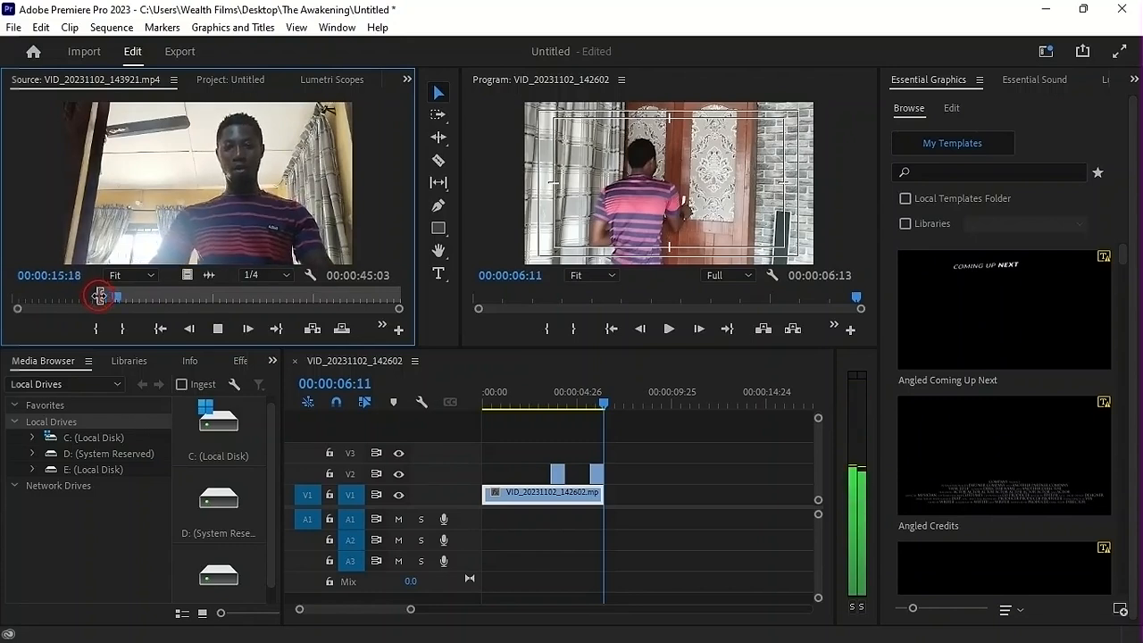
pyautogui.press('space')
pyautogui.click(511, 505)
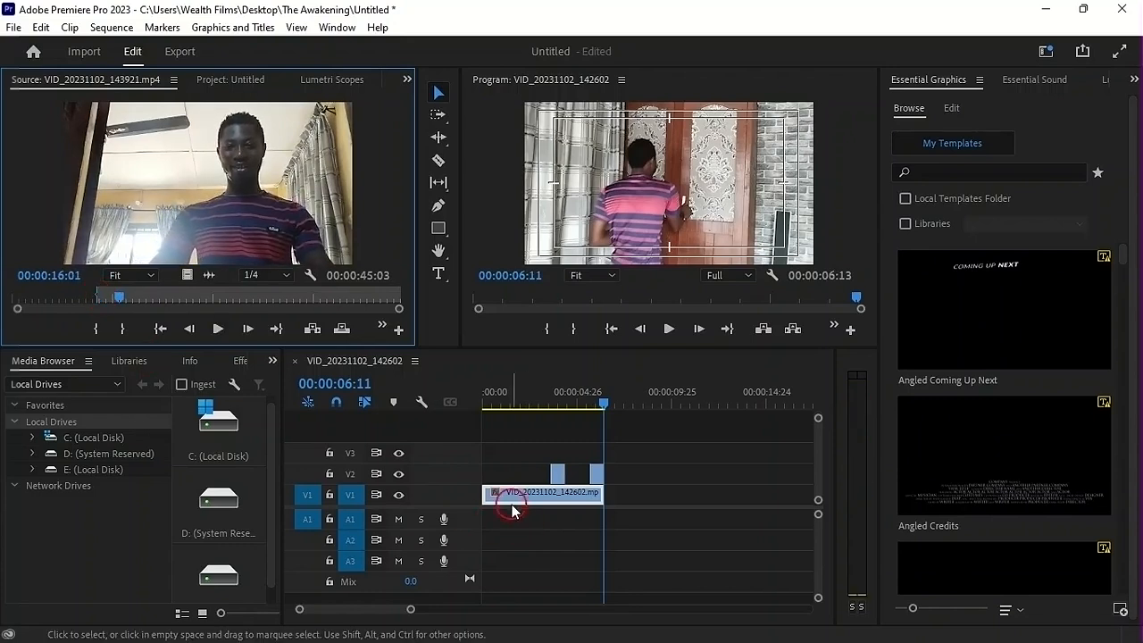
pyautogui.press('o')
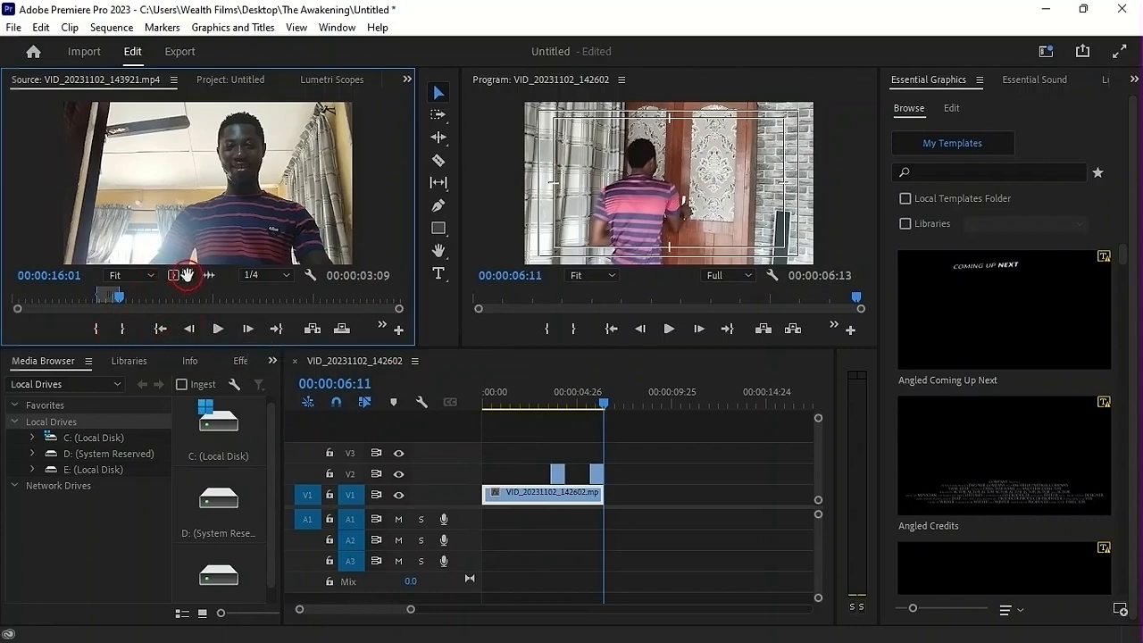
# Place the marked video-only range on V2 at 00:00:06:11, directly after the second V2 clip, and play across the cut
pyautogui.moveTo(520, 370); pyautogui.dragTo(615, 474)
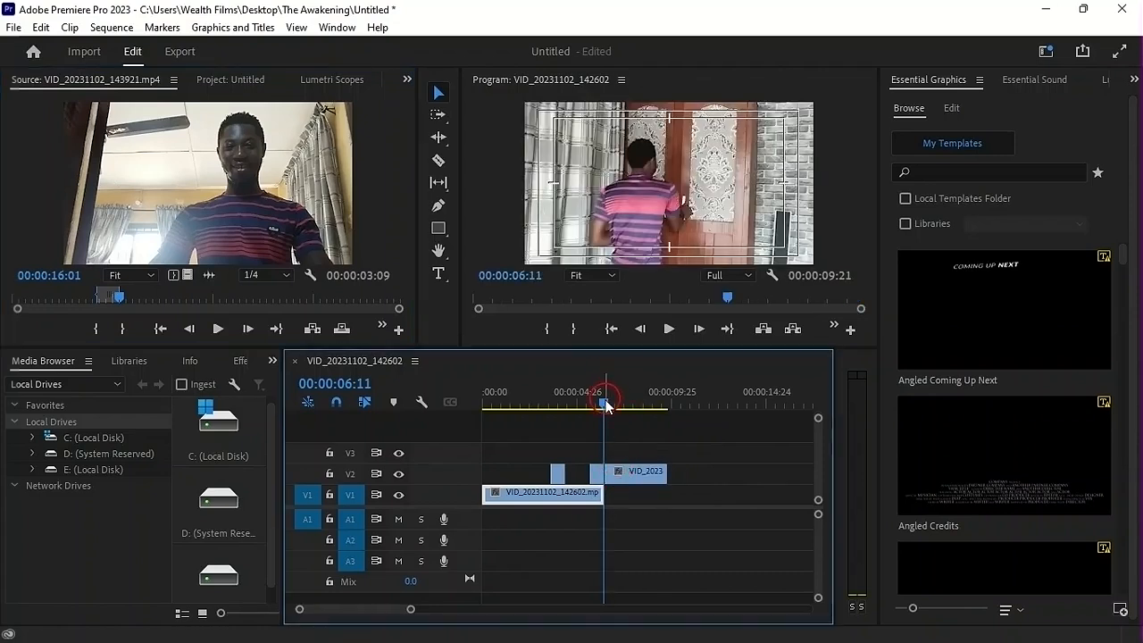
pyautogui.moveTo(606, 406); pyautogui.dragTo(586, 400)
pyautogui.press('space')
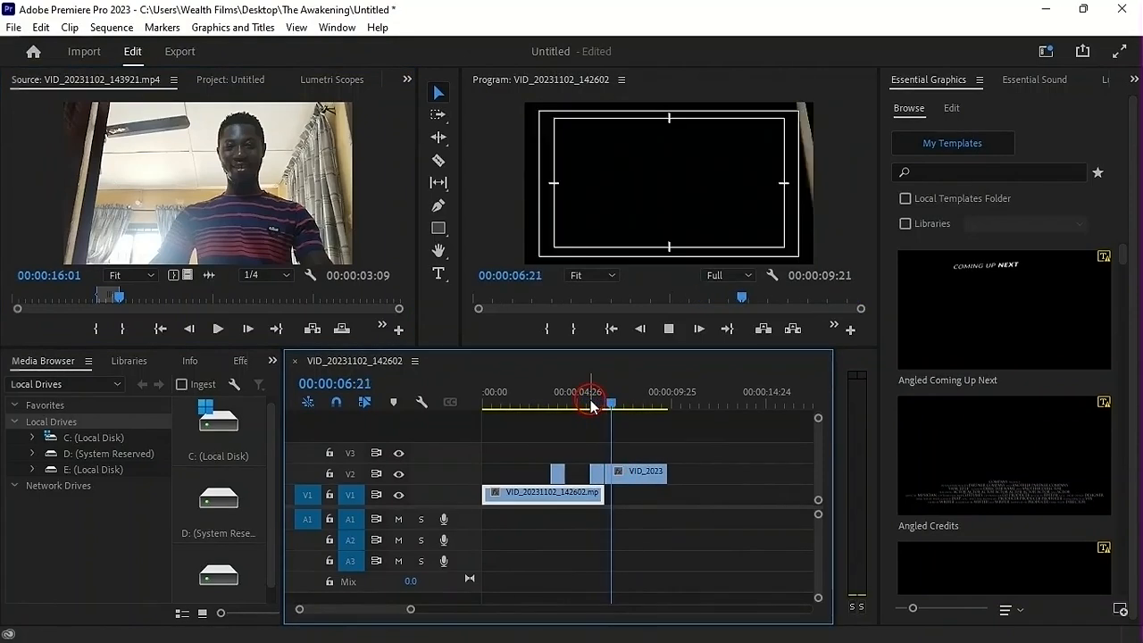
pyautogui.press('space')
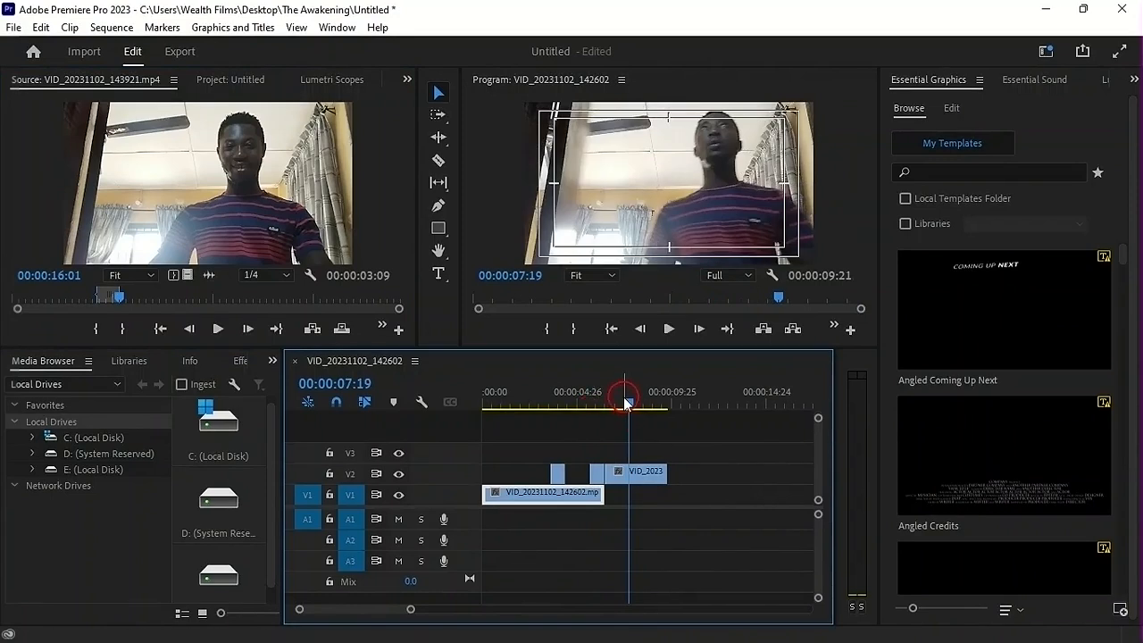
# Trim the start of the third V2 clip to 00:00:07:03, extend the second V2 clip's end slightly and replay
pyautogui.moveTo(624, 404); pyautogui.dragTo(616, 406)
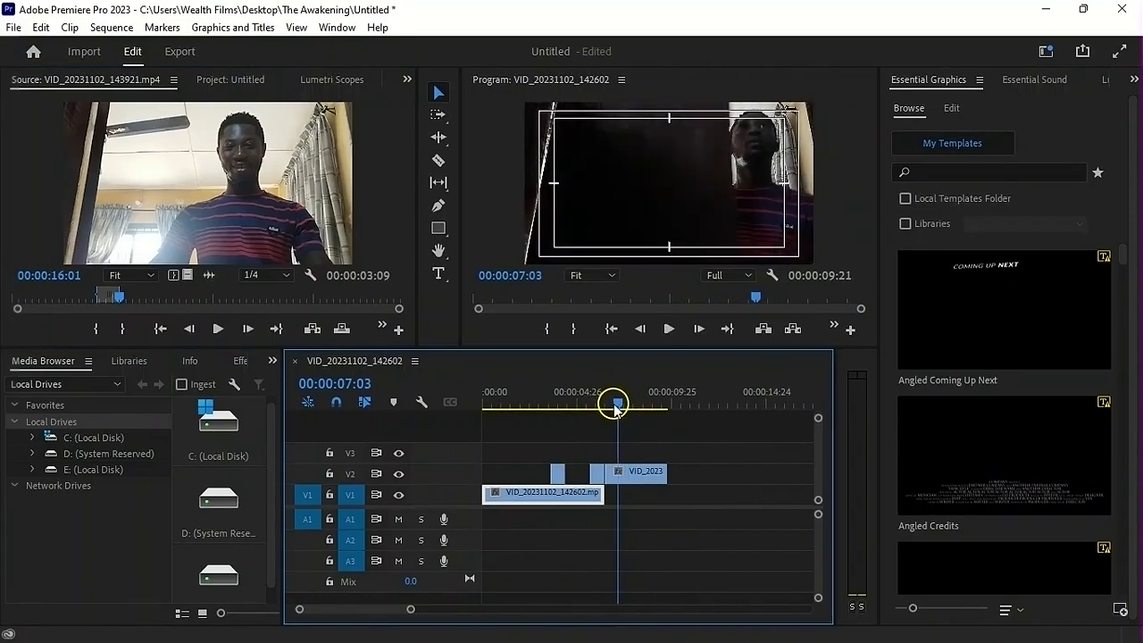
pyautogui.moveTo(609, 474); pyautogui.dragTo(617, 483)
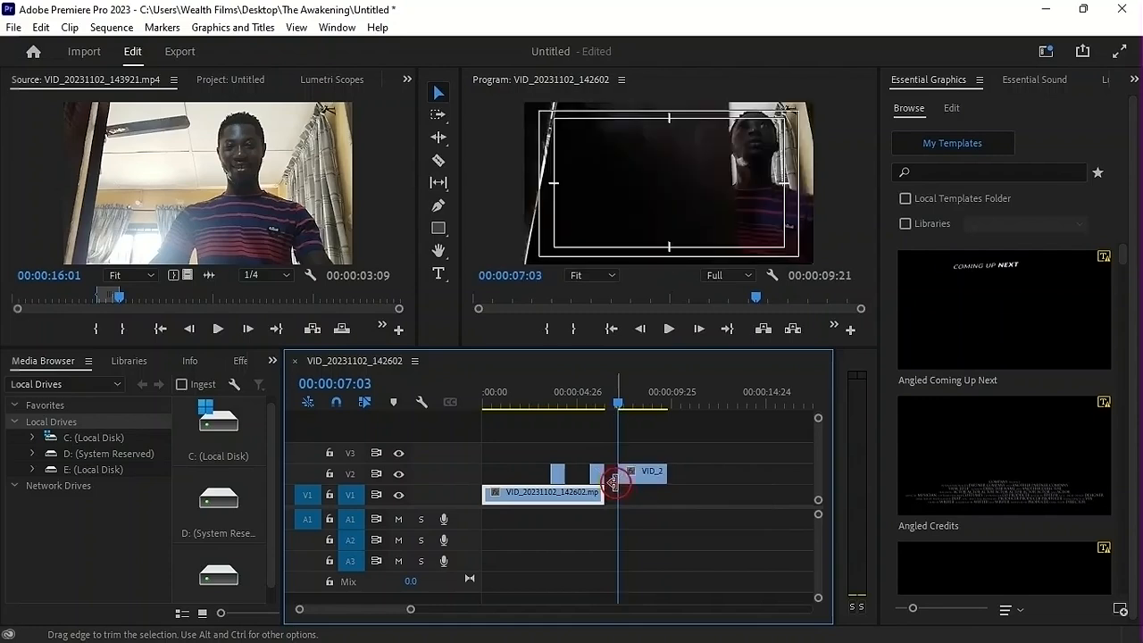
pyautogui.moveTo(614, 404); pyautogui.dragTo(606, 402)
pyautogui.moveTo(613, 472); pyautogui.dragTo(605, 471)
pyautogui.click(605, 391)
pyautogui.press('space')
pyautogui.press('space')
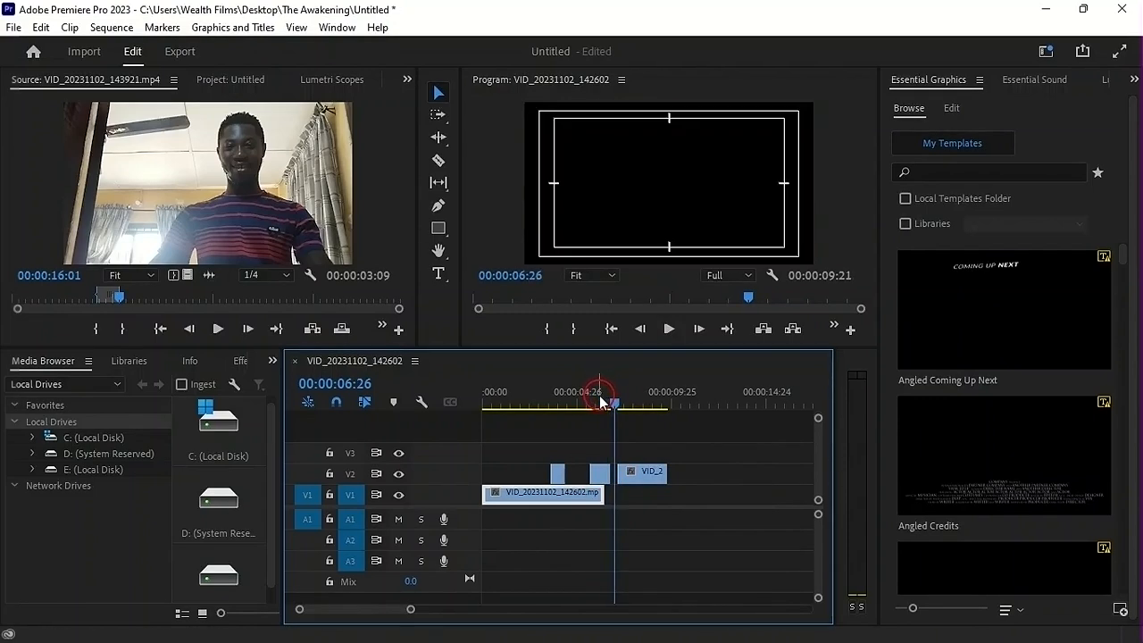
# Shift the third V2 clip earlier so it butts against the second V2 clip, and play the scene through the cut
pyautogui.click(602, 389)
pyautogui.moveTo(643, 476); pyautogui.dragTo(636, 479)
pyautogui.moveTo(601, 395); pyautogui.dragTo(571, 405)
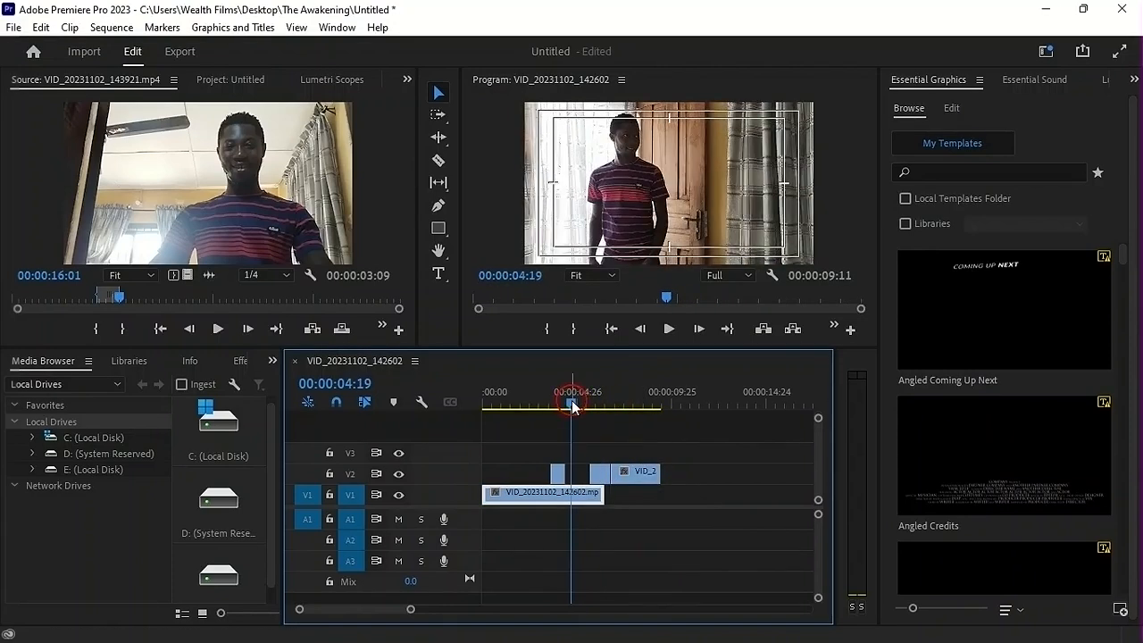
pyautogui.press('space')
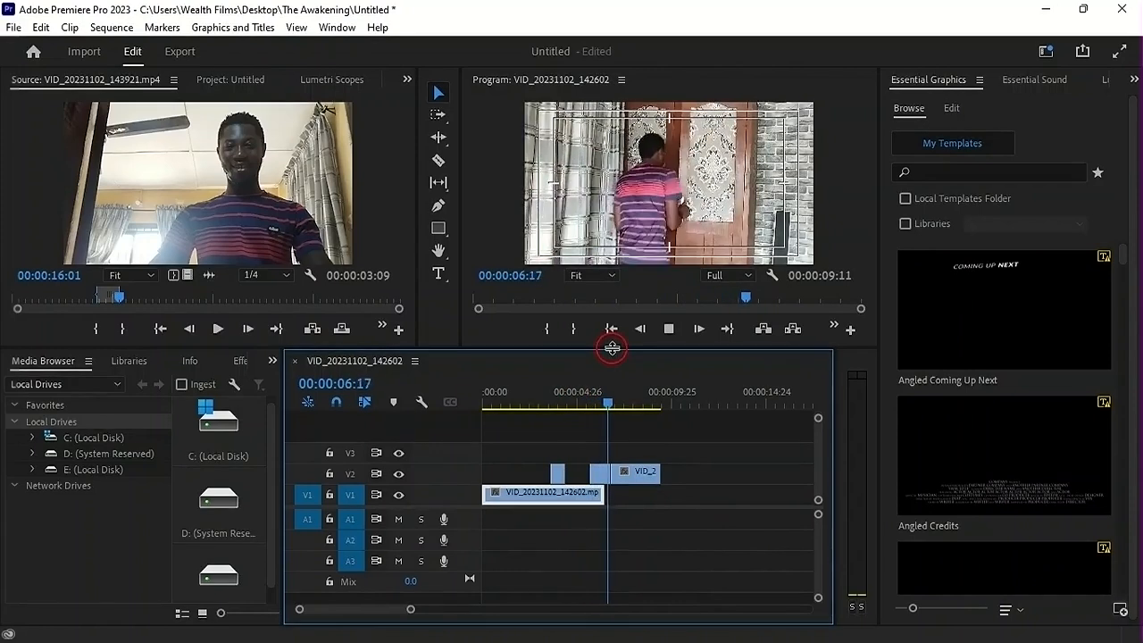
pyautogui.press('space')
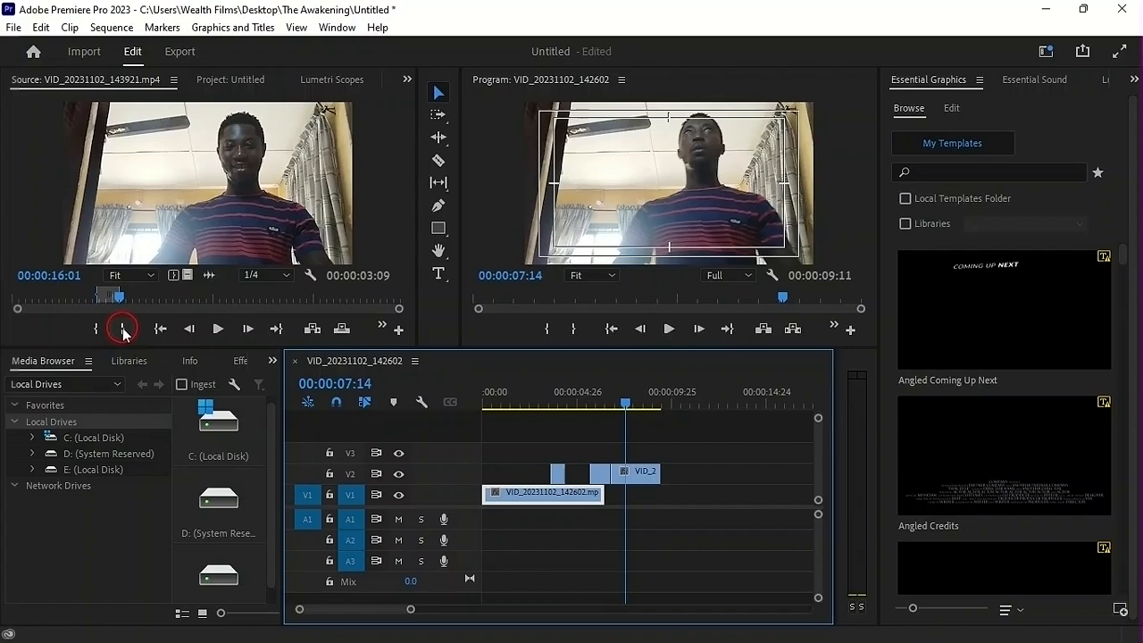
pyautogui.press('o')
pyautogui.click(588, 402)
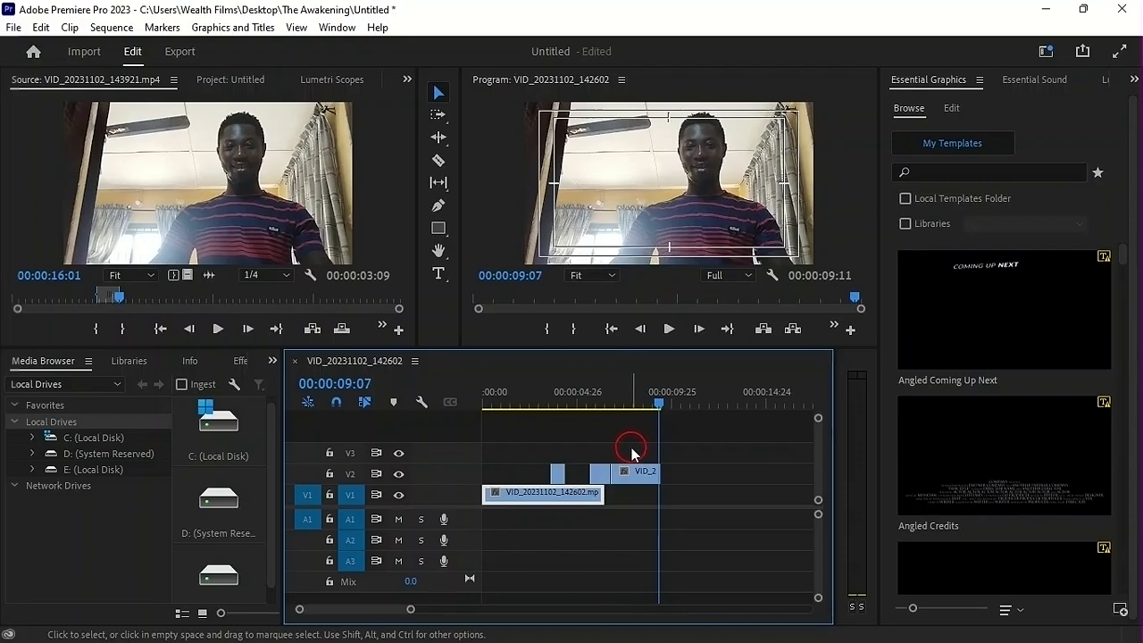
# Load VID_20231102_145003.mp4 in the Source monitor and mark its In point at 00:00:46:01, just before the bottle is grabbed
pyautogui.click(235, 79)
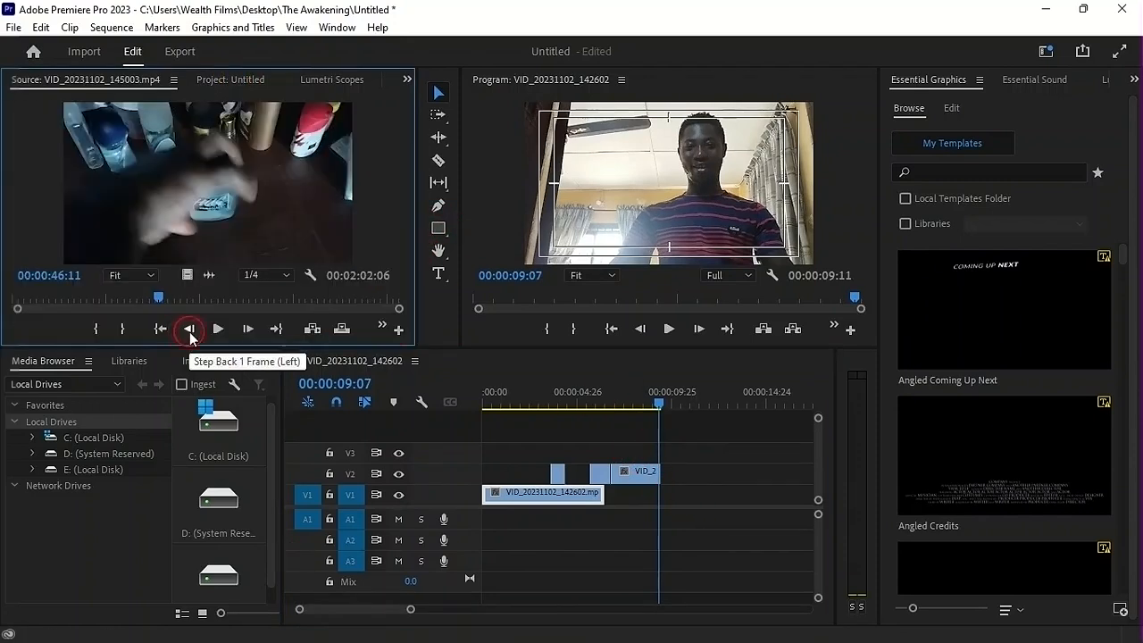
pyautogui.click(193, 328)
pyautogui.click(193, 329)
pyautogui.click(193, 328)
pyautogui.click(192, 328)
pyautogui.click(193, 329)
pyautogui.click(193, 329)
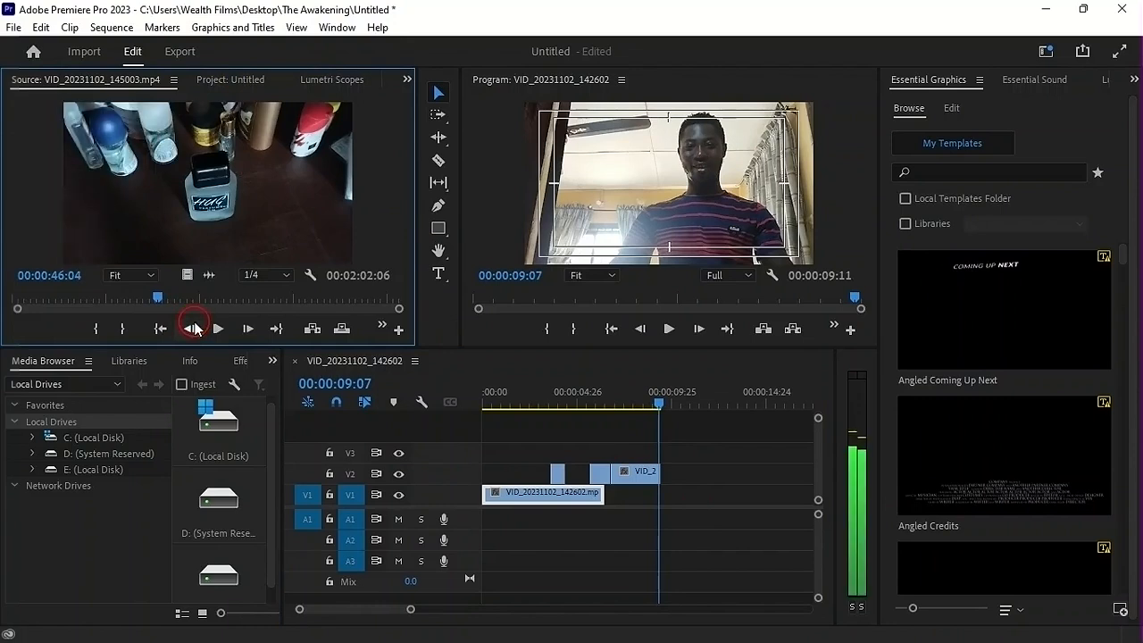
pyautogui.click(193, 329)
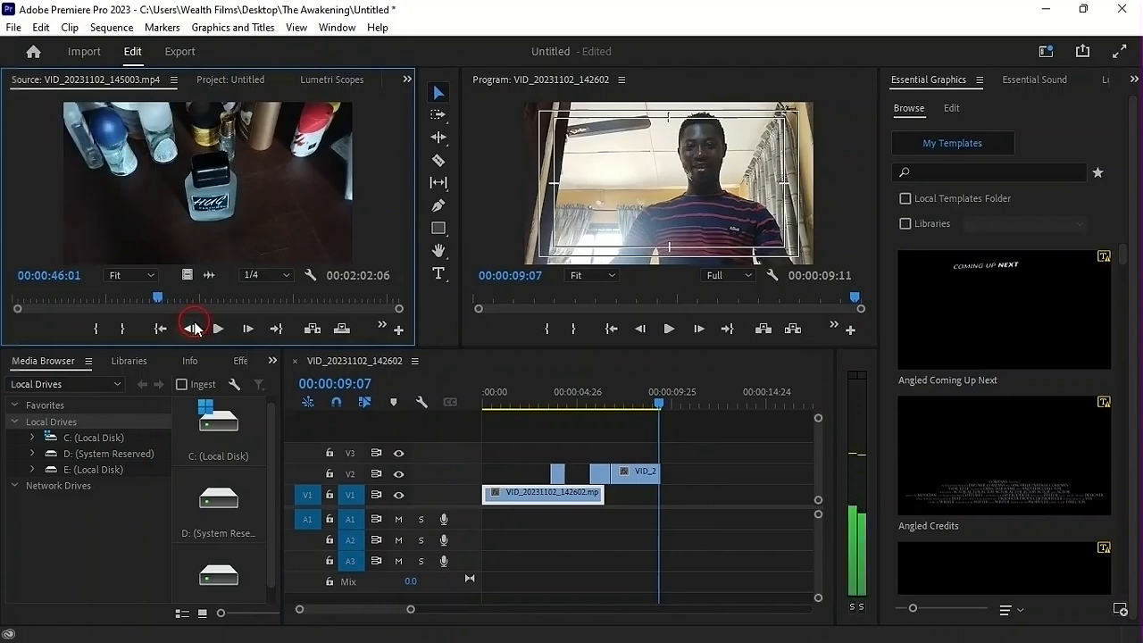
pyautogui.press('i')
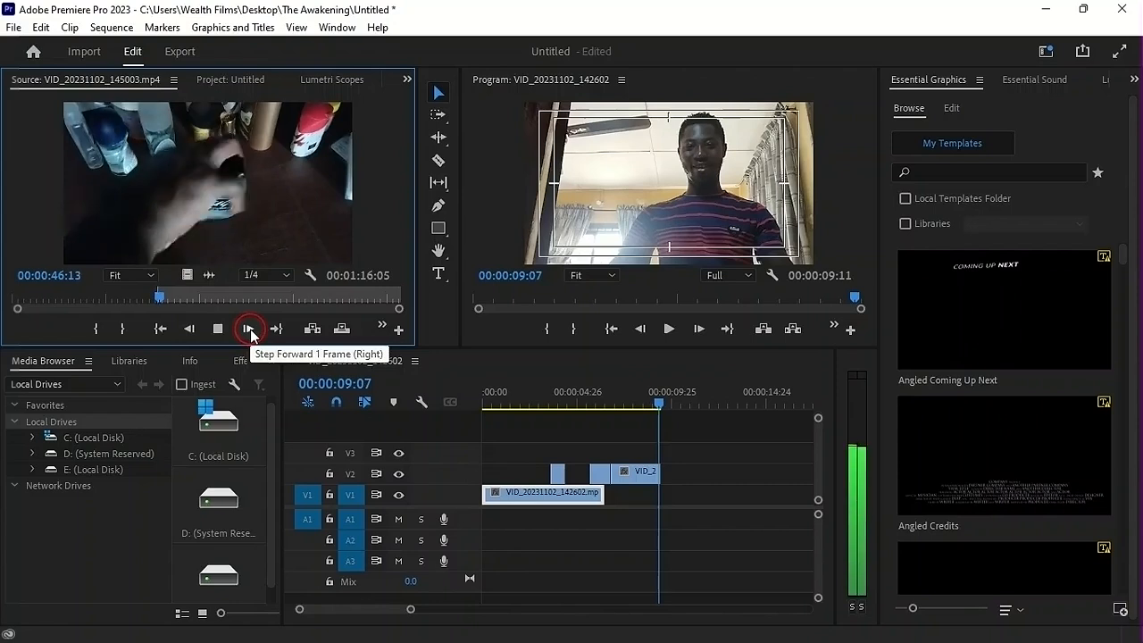
# Play the source clip onward, step back through the frames and set its Out point to 00:00:46:16
pyautogui.click(249, 333)
pyautogui.press('space')
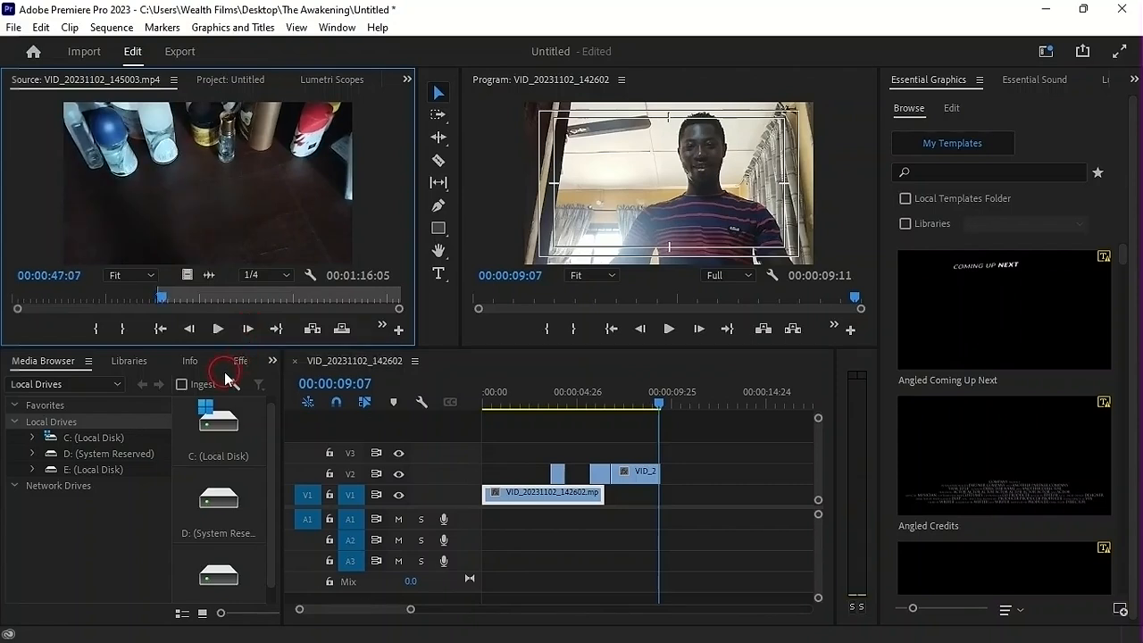
pyautogui.press('i')
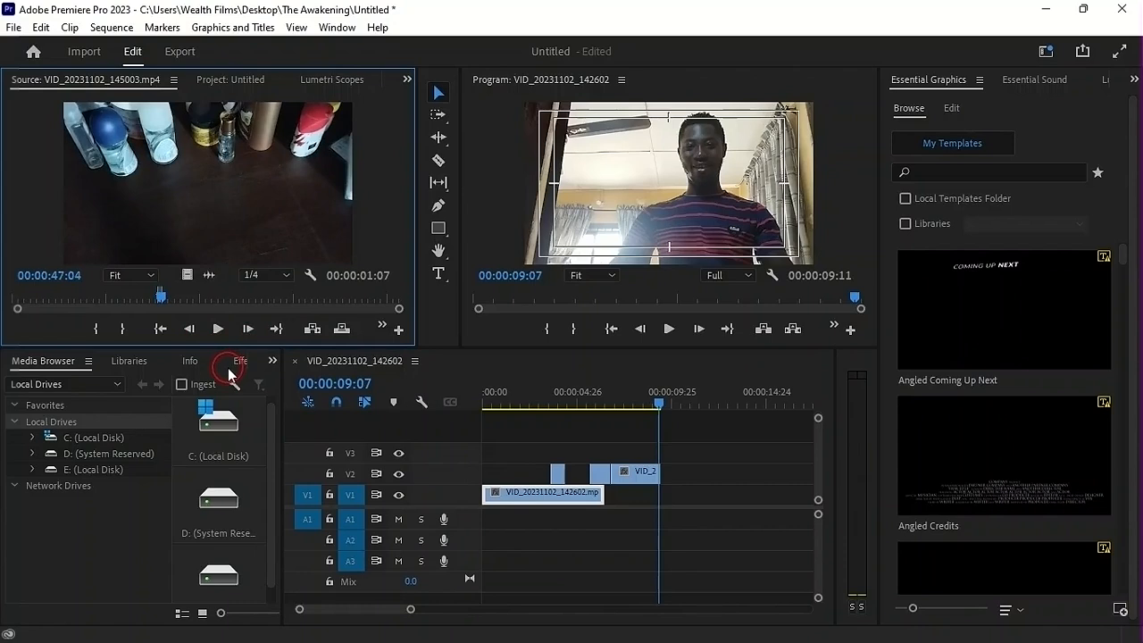
pyautogui.press('Left')
pyautogui.press('Left')
pyautogui.press('Left')
pyautogui.press('Left')
pyautogui.press('Left')
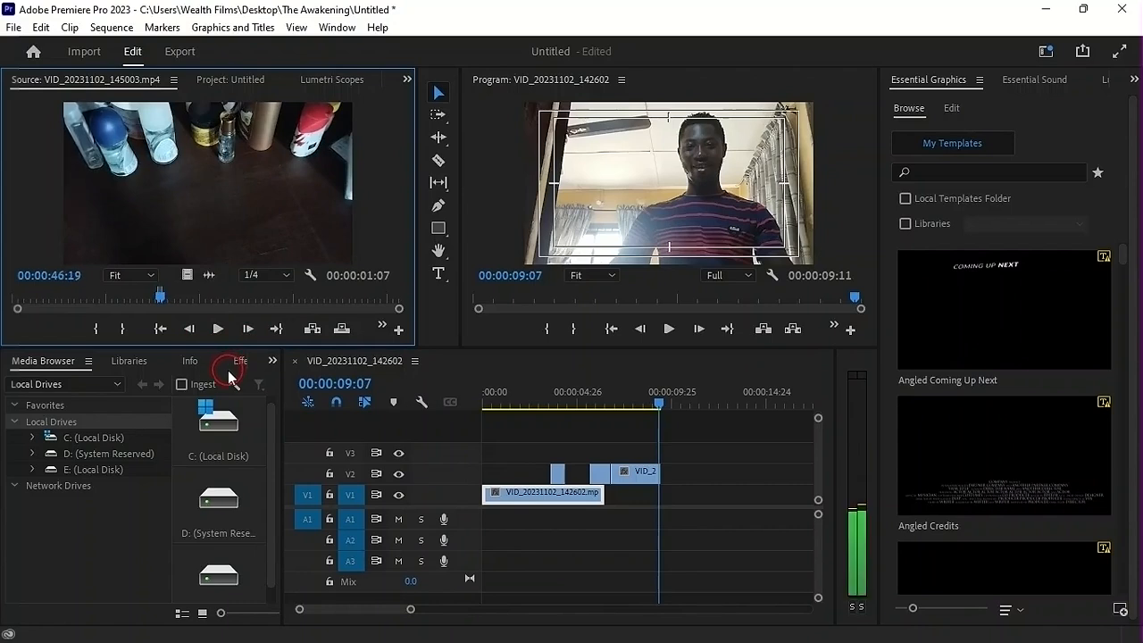
pyautogui.press('Left')
pyautogui.press('Left')
pyautogui.press('Left')
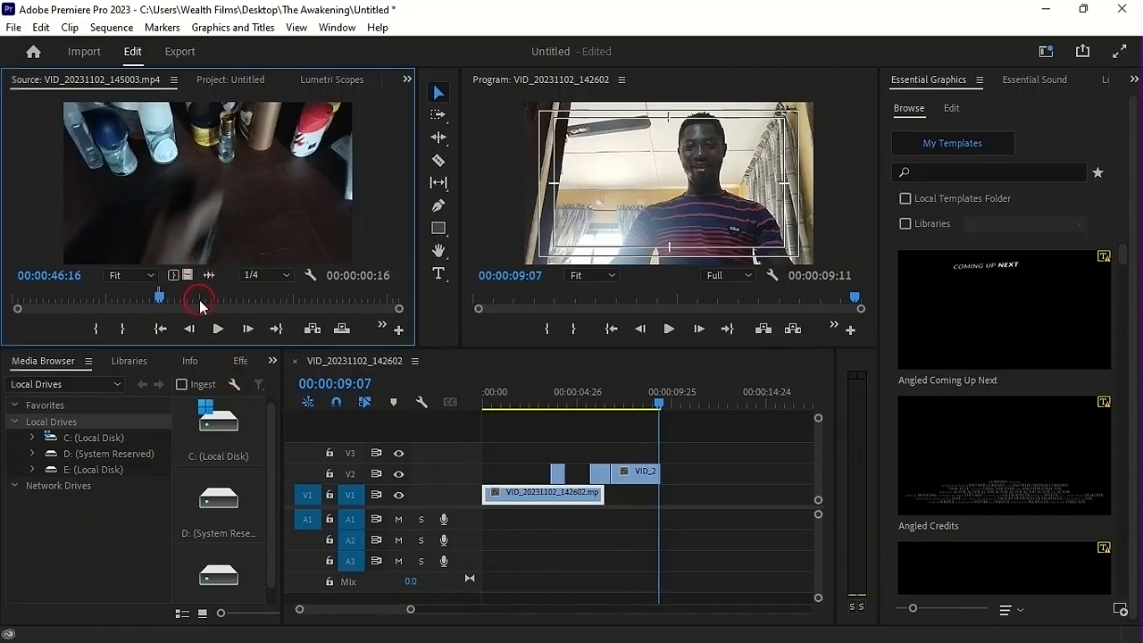
# Place the video-only bottle shot on V3 at the end of the last V2 clip and play the scene
pyautogui.moveTo(188, 275); pyautogui.dragTo(666, 452)
pyautogui.moveTo(627, 393); pyautogui.dragTo(533, 407)
pyautogui.press('space')
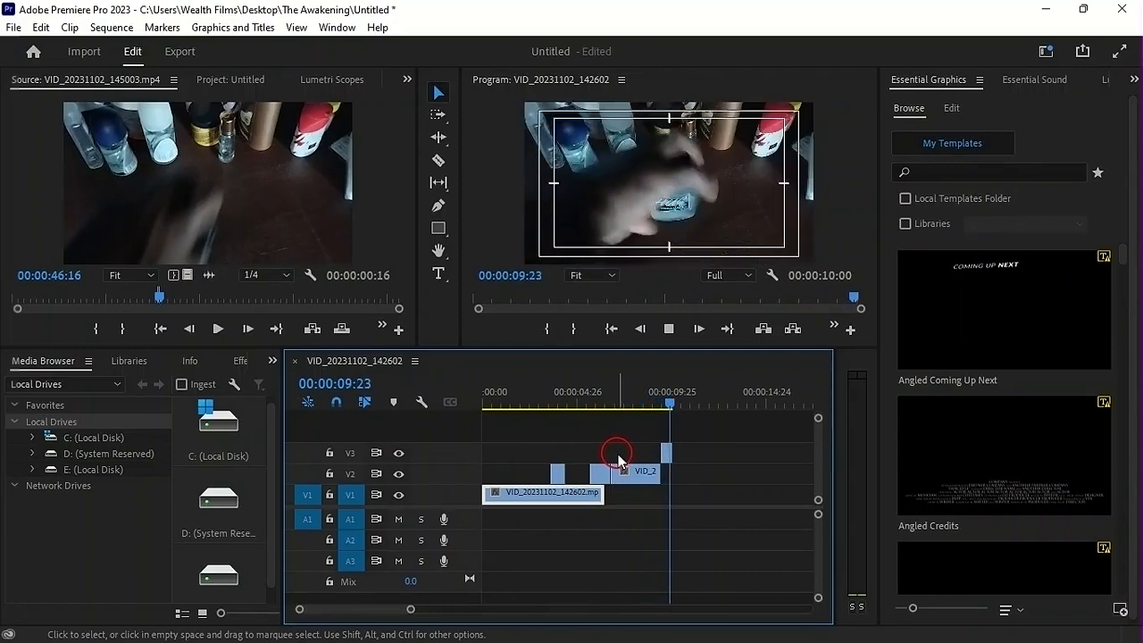
pyautogui.click(649, 401)
pyautogui.moveTo(650, 414); pyautogui.dragTo(639, 414)
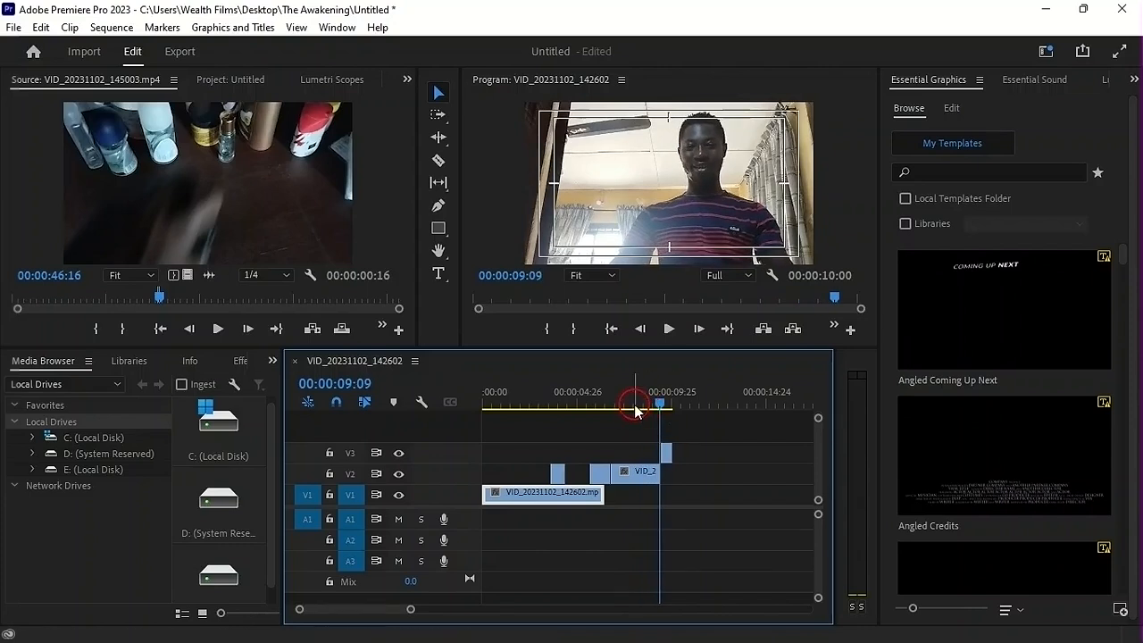
# Replay the end of the last V2 clip and move the V3 bottle shot earlier to start at about 00:00:08:16
pyautogui.click(633, 403)
pyautogui.click(614, 396)
pyautogui.press('space')
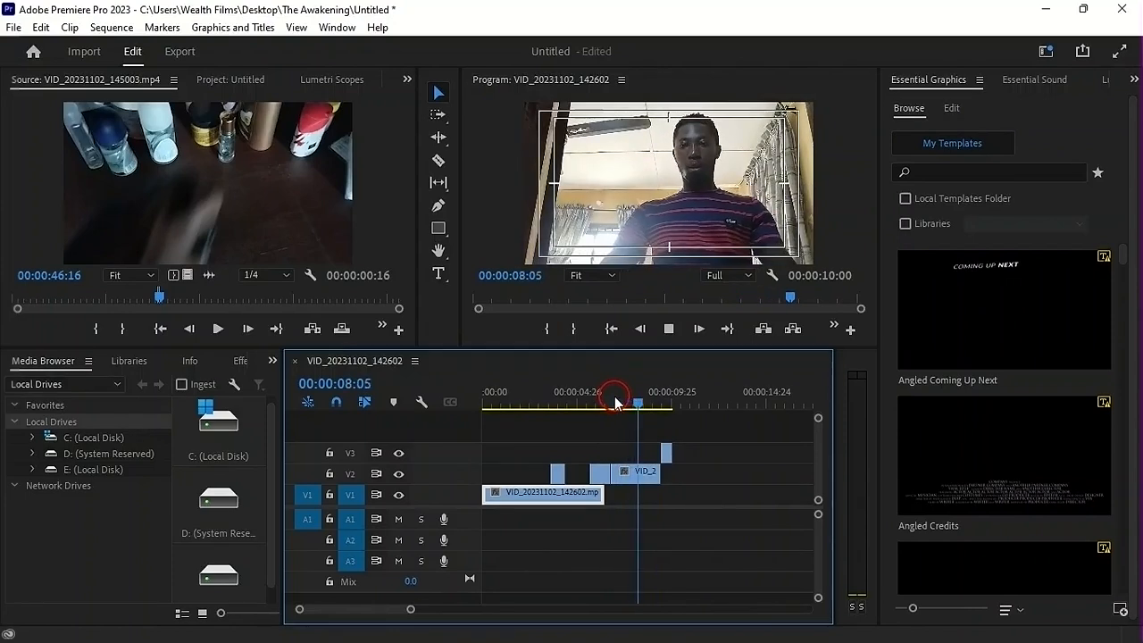
pyautogui.press('space')
pyautogui.moveTo(669, 457); pyautogui.dragTo(649, 453)
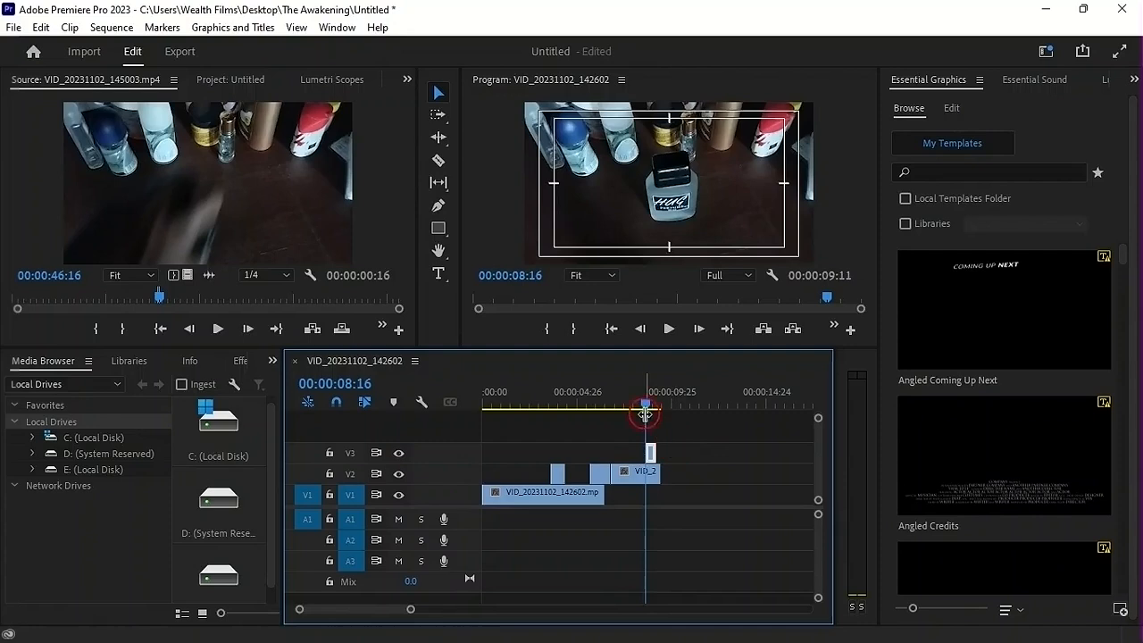
# Extend the start of the V3 bottle shot back to 00:00:07:25 and play it
pyautogui.click(615, 393)
pyautogui.press('space')
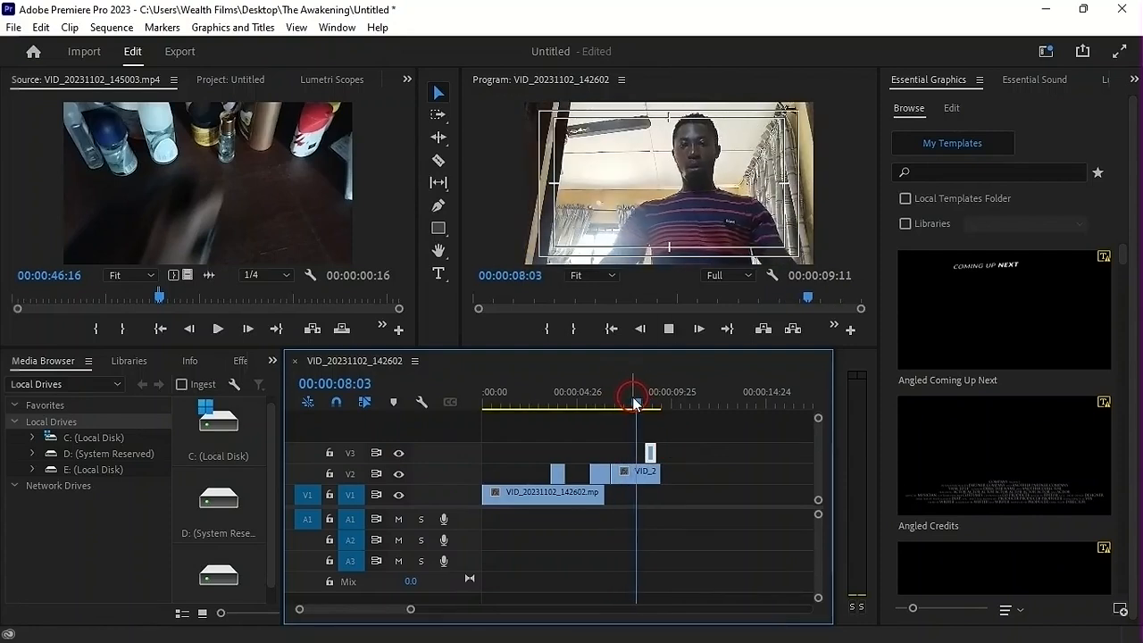
pyautogui.click(634, 402)
pyautogui.click(651, 452)
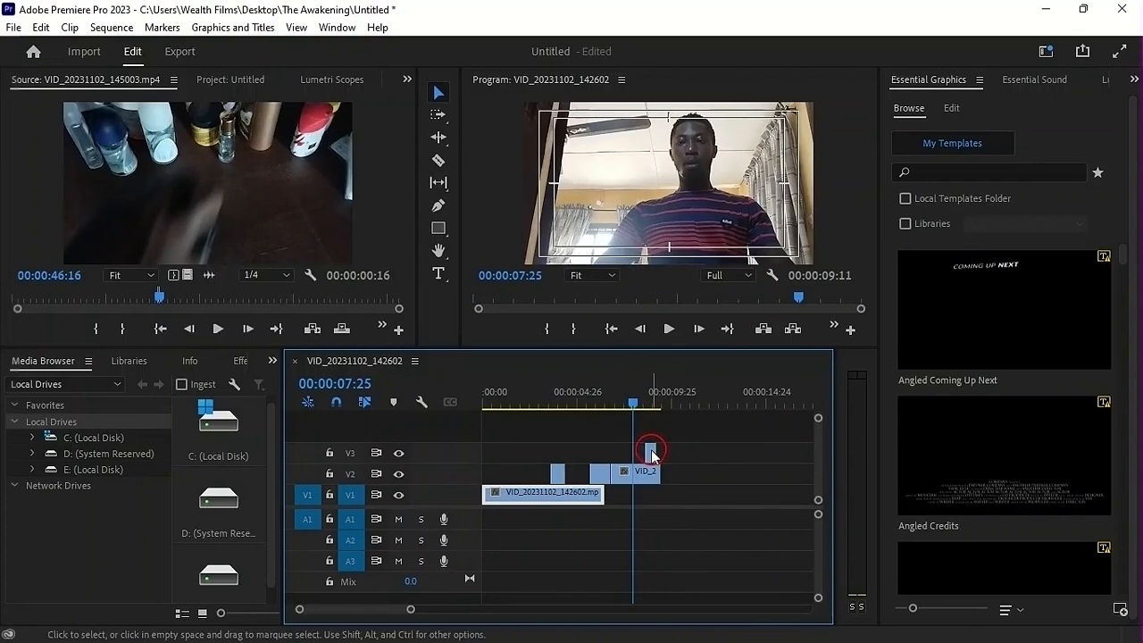
pyautogui.moveTo(649, 449); pyautogui.dragTo(639, 450)
pyautogui.press('space')
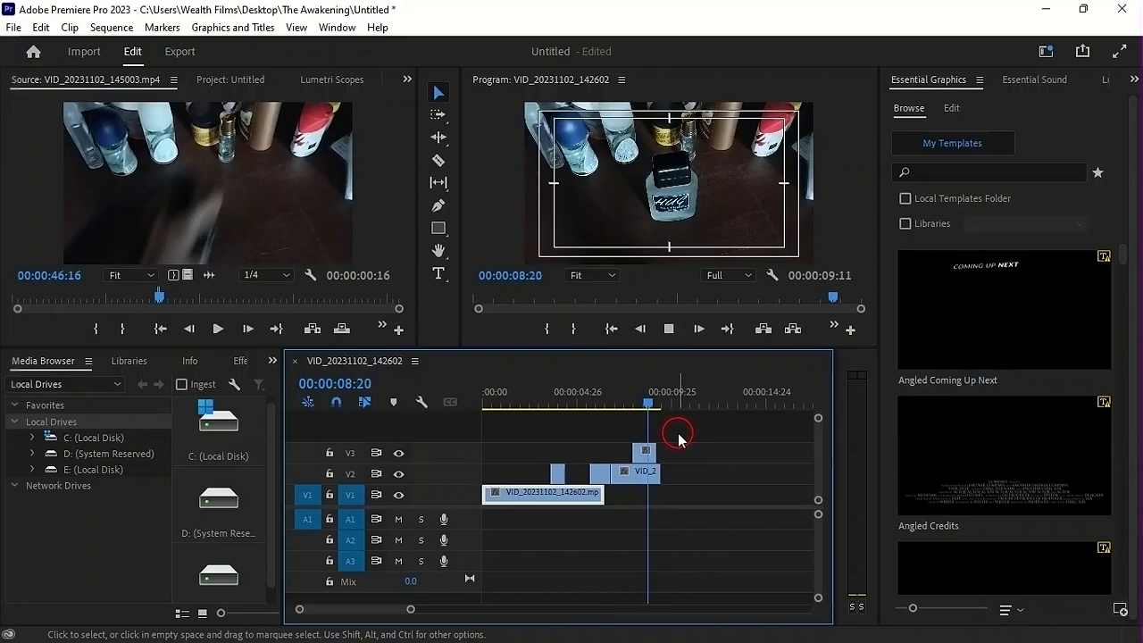
# Replay the bottle cutaway and trim the end of the last V2 clip to match the end of the V3 clip
pyautogui.click(612, 396)
pyautogui.press('space')
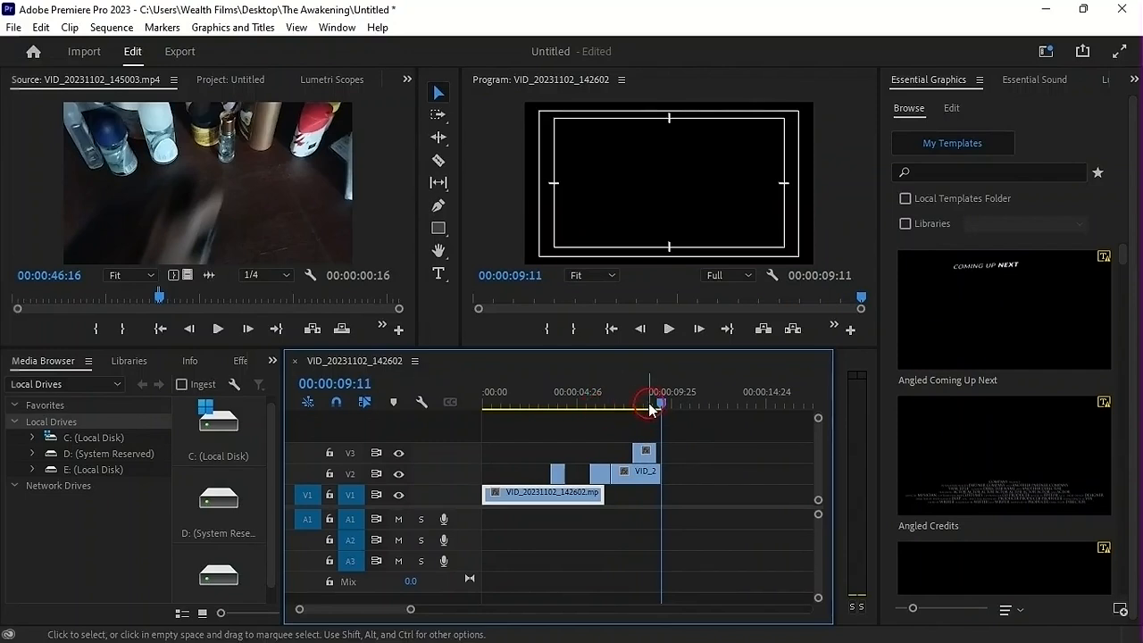
pyautogui.click(632, 396)
pyautogui.press('space')
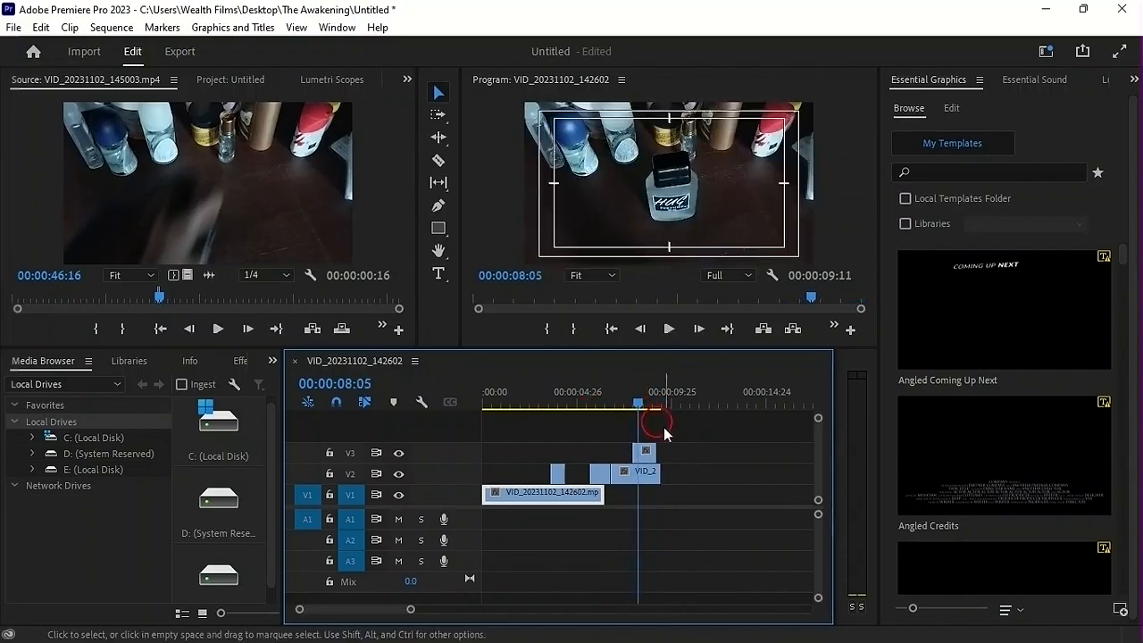
pyautogui.moveTo(659, 471); pyautogui.dragTo(655, 470)
# Load VID_20231102_143600.mp4 in the Source monitor and park the timeline playhead at 00:00:09:04
pyautogui.click(239, 82)
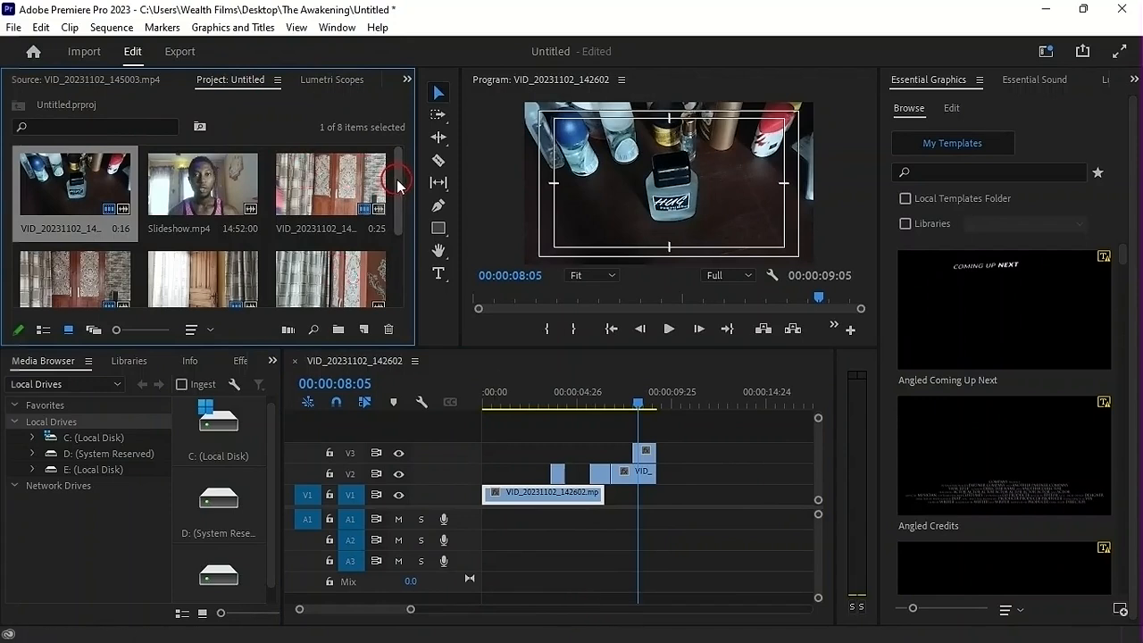
pyautogui.moveTo(398, 186); pyautogui.dragTo(396, 147)
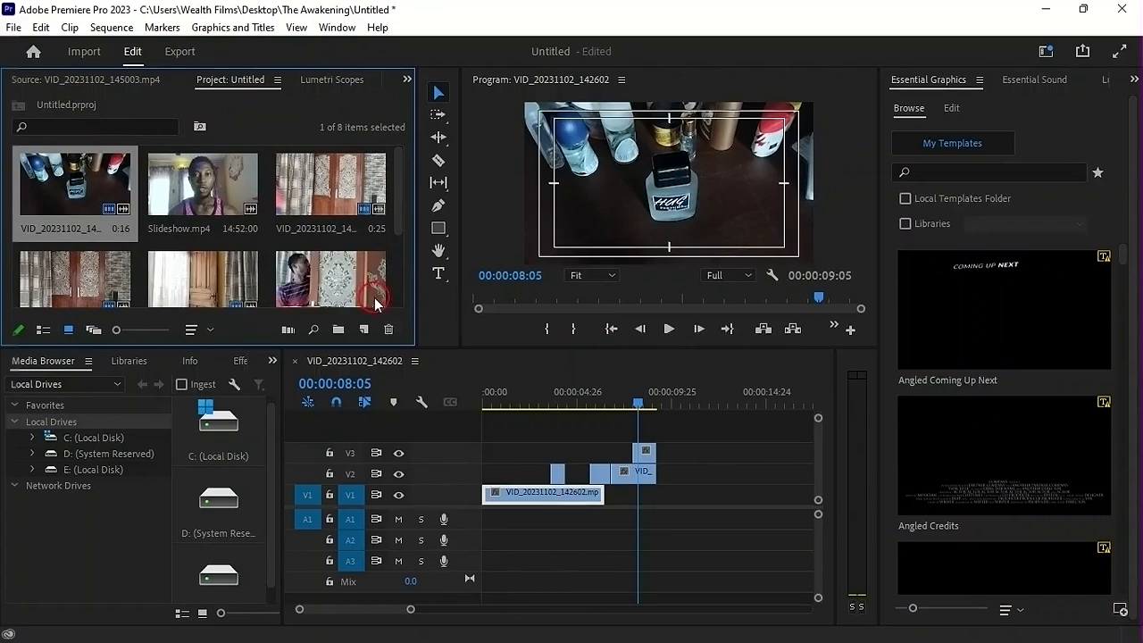
pyautogui.doubleClick(338, 291)
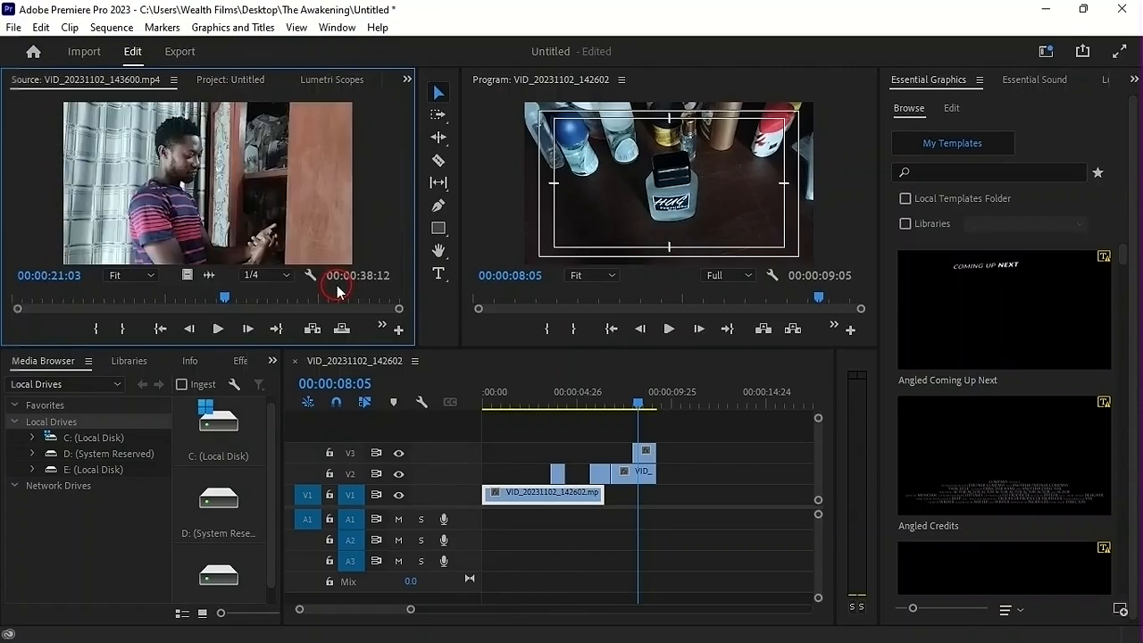
pyautogui.click(635, 406)
pyautogui.moveTo(635, 408); pyautogui.dragTo(657, 408)
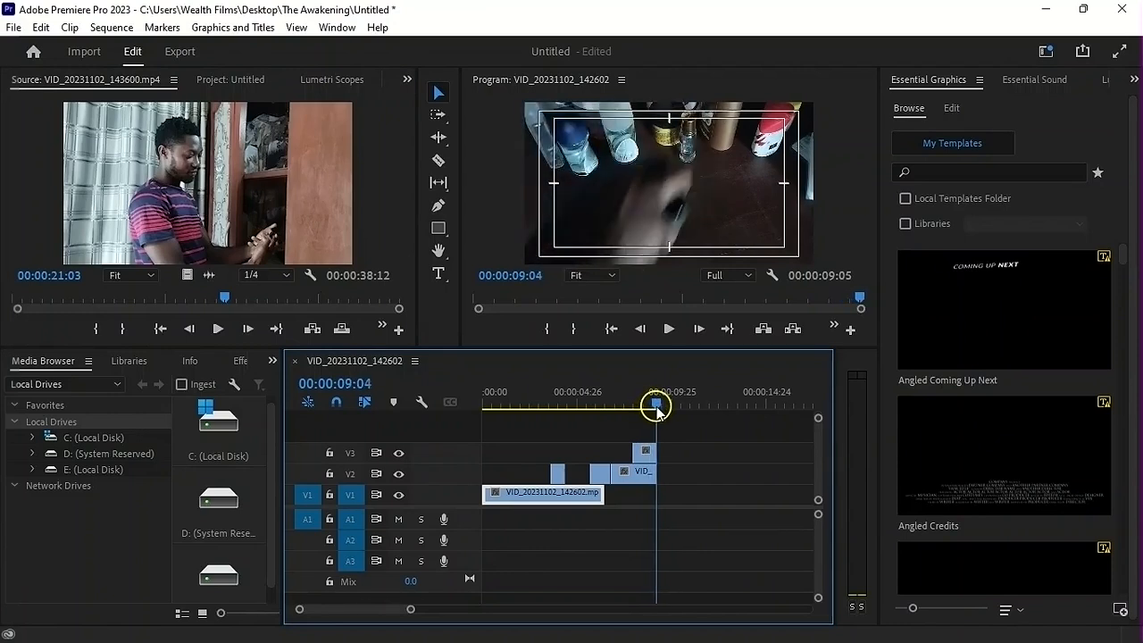
# Set the In point of VID_20231102_143600.mp4 at 00:00:08:22 in the Source monitor
pyautogui.click(161, 176)
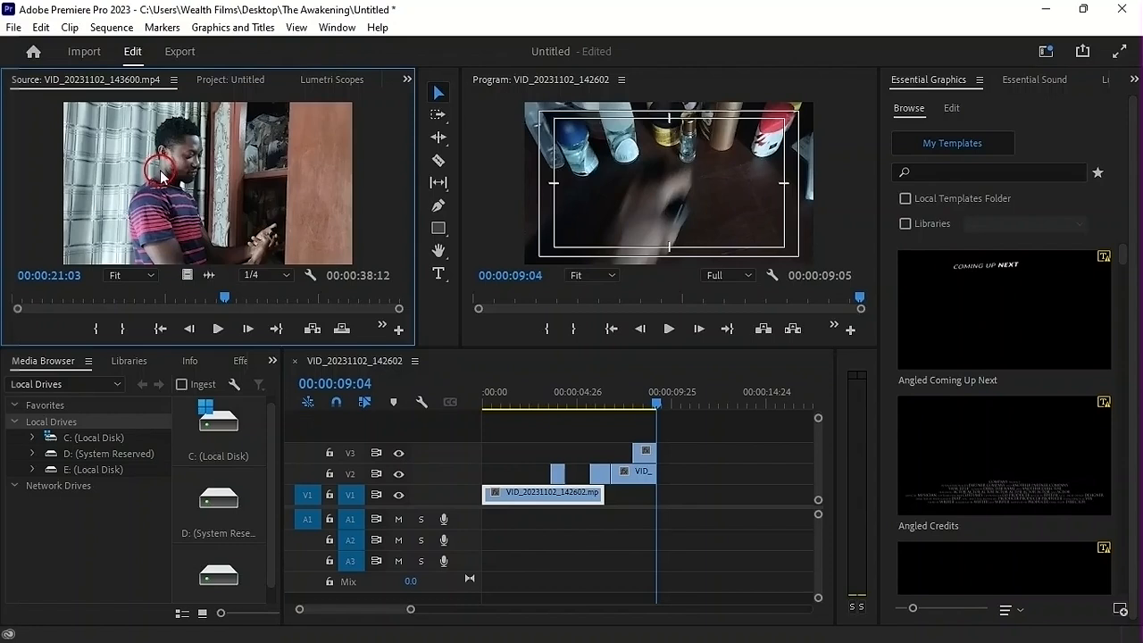
pyautogui.moveTo(227, 297); pyautogui.dragTo(97, 285)
pyautogui.press('space')
pyautogui.press('space')
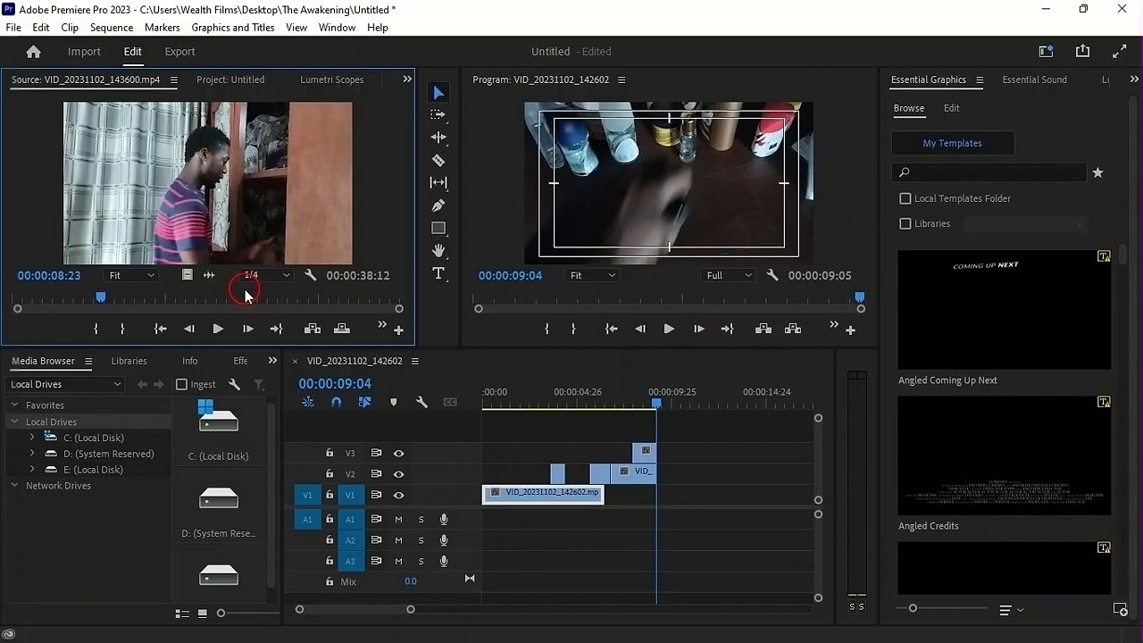
pyautogui.click(189, 336)
pyautogui.click(189, 336)
pyautogui.click(190, 335)
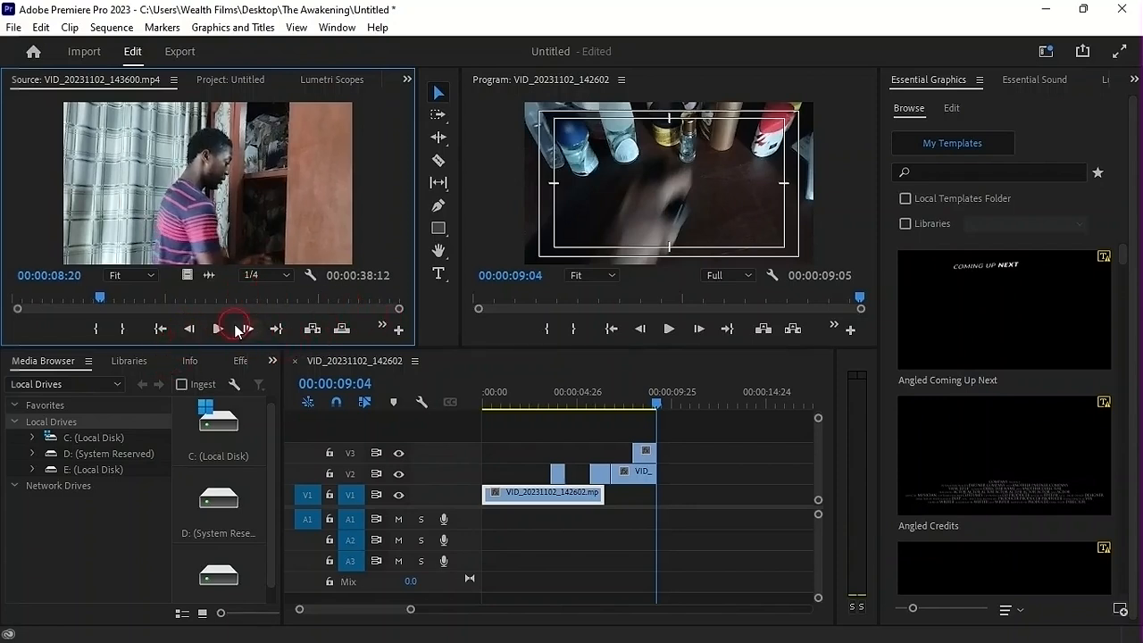
pyautogui.click(237, 330)
pyautogui.click(244, 330)
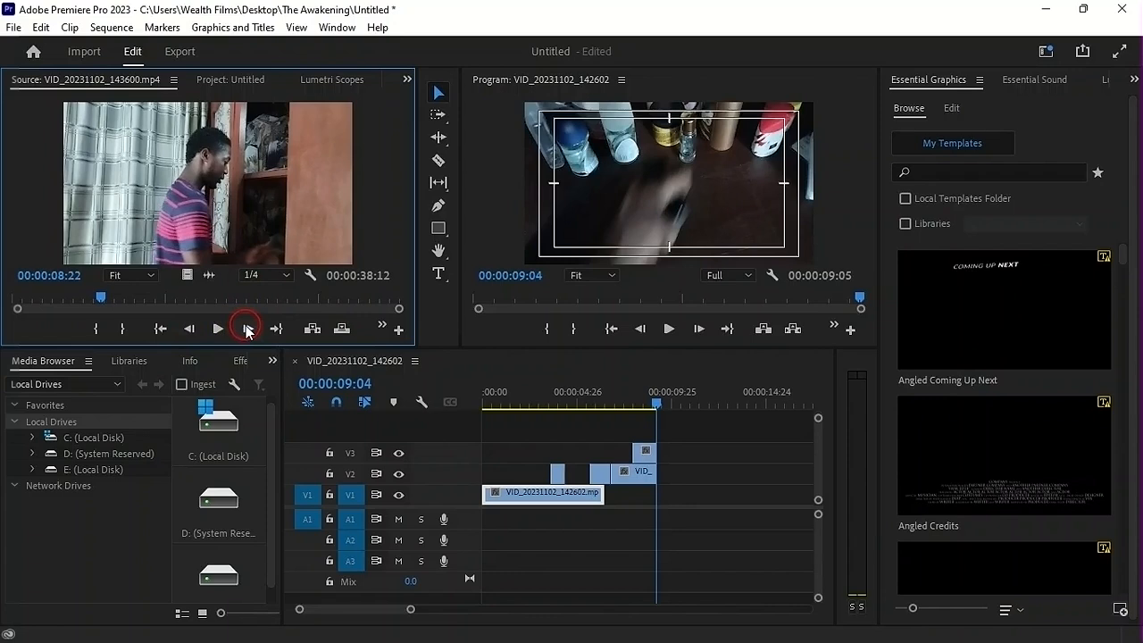
pyautogui.press('i')
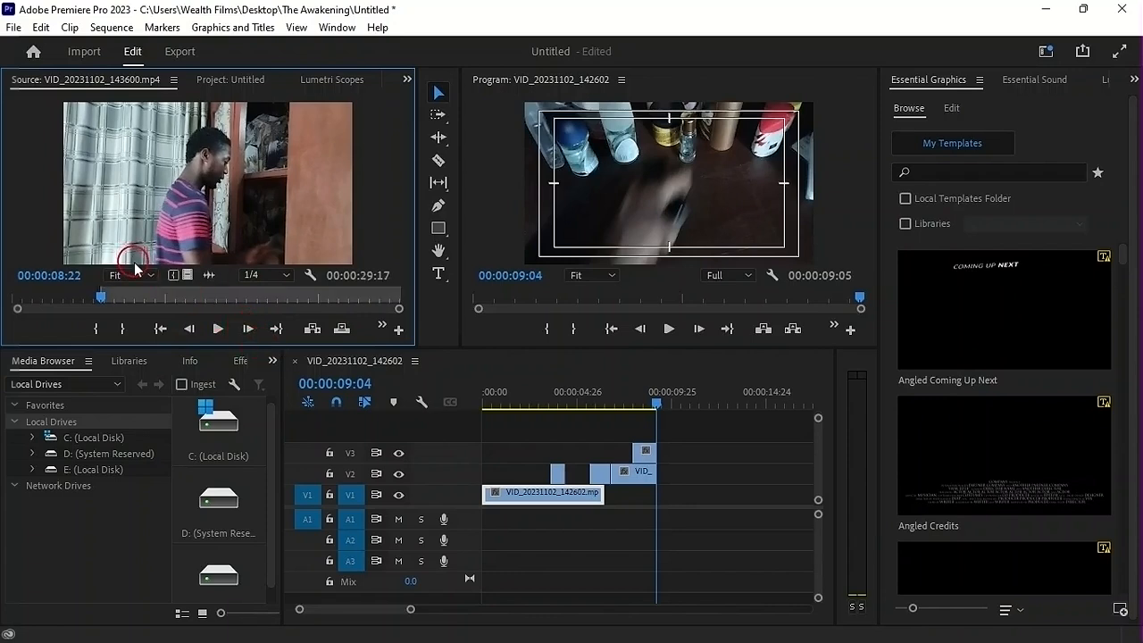
# Set the Out point at 00:00:14:04 and place the video-only range on V2 directly after the last clip
pyautogui.press('space')
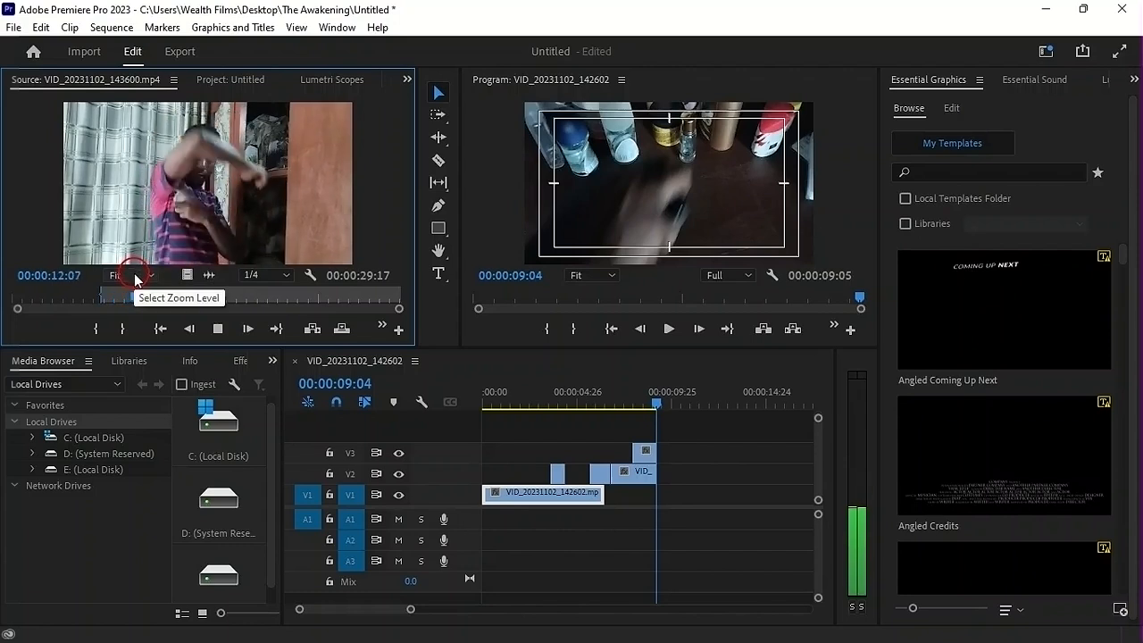
pyautogui.press('space')
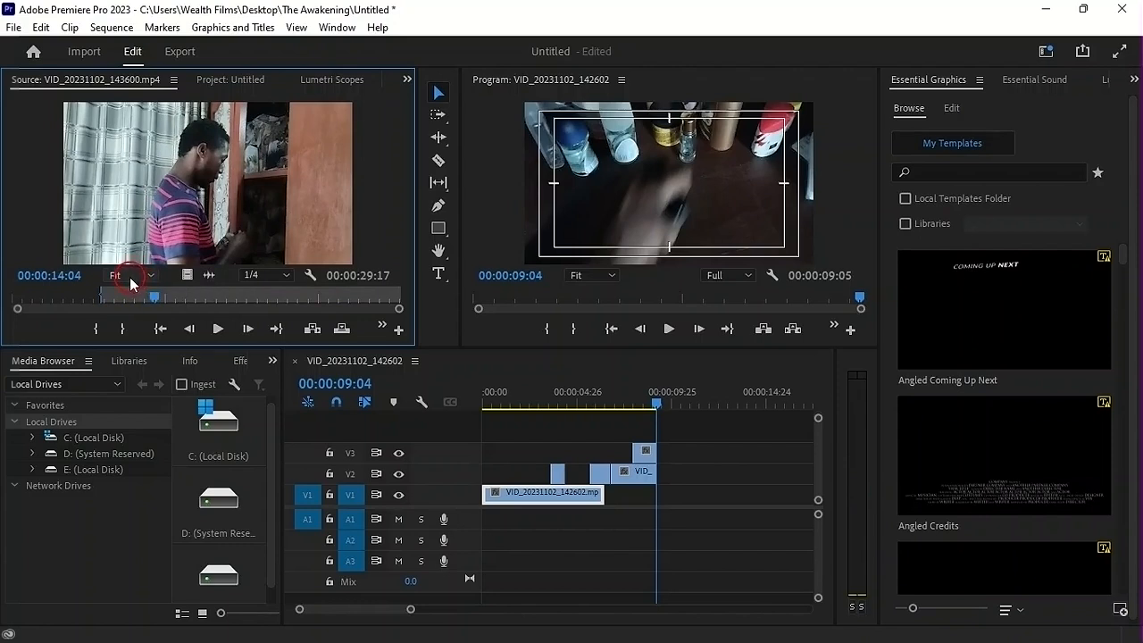
pyautogui.press('o')
pyautogui.moveTo(186, 275); pyautogui.dragTo(658, 474)
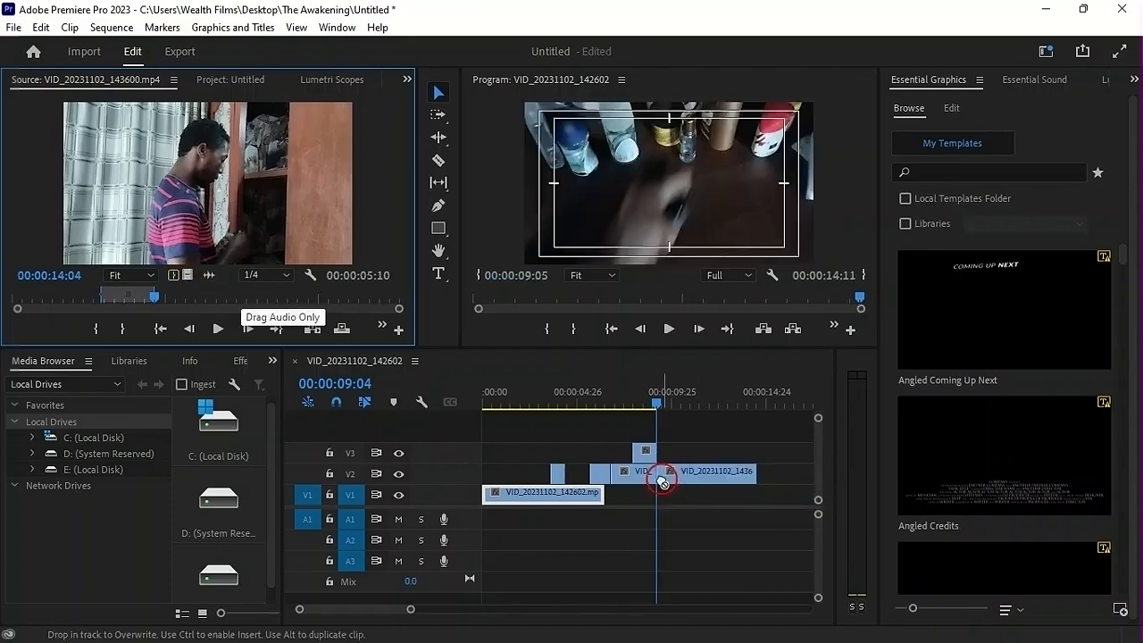
# Play the sequence from the beginning and park the playhead at 00:00:12:26, on the raised-arm action
pyautogui.moveTo(500, 397); pyautogui.dragTo(479, 409)
pyautogui.press('space')
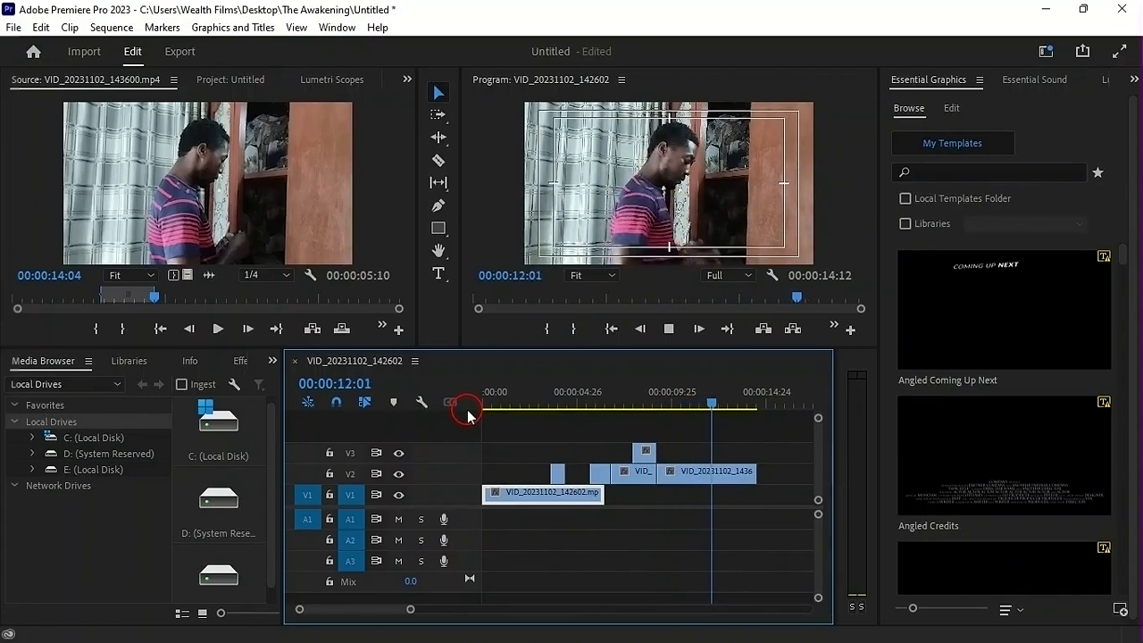
pyautogui.press('space')
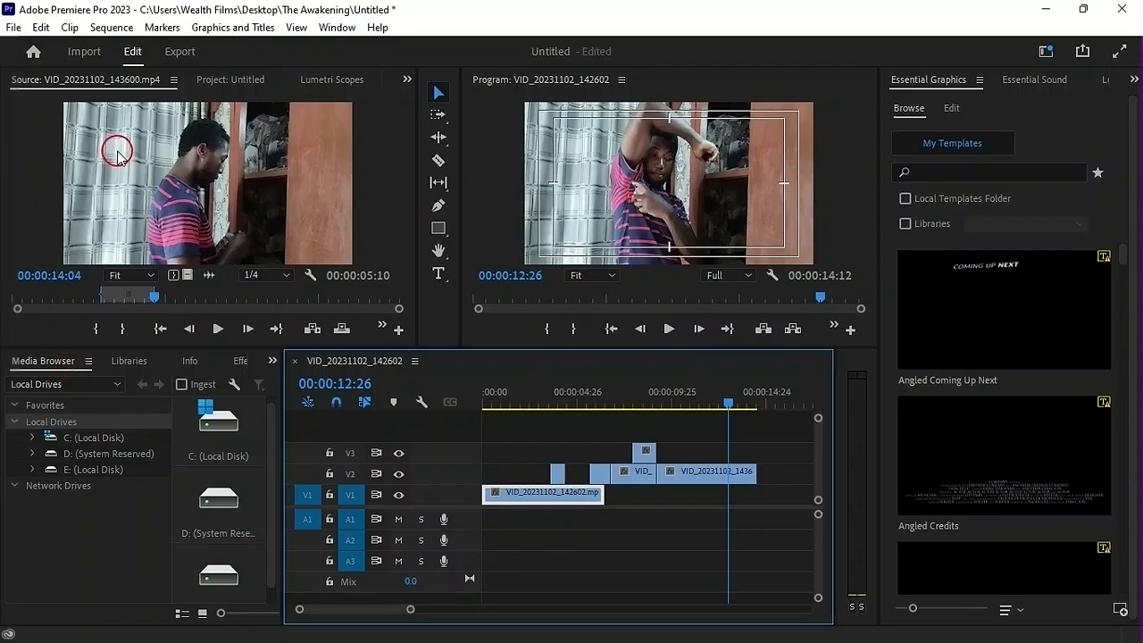
# Load VID_20231102_143921.mp4 in the Source monitor and set its In point at 00:00:20:25, on the matching arm action
pyautogui.click(231, 80)
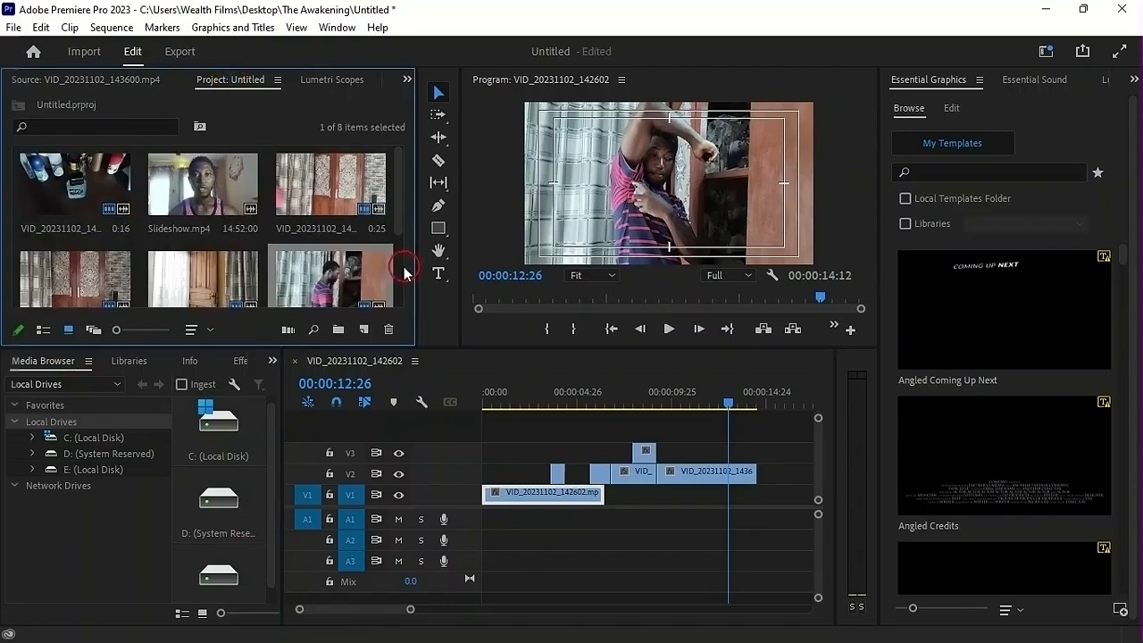
pyautogui.moveTo(399, 224); pyautogui.dragTo(439, 308)
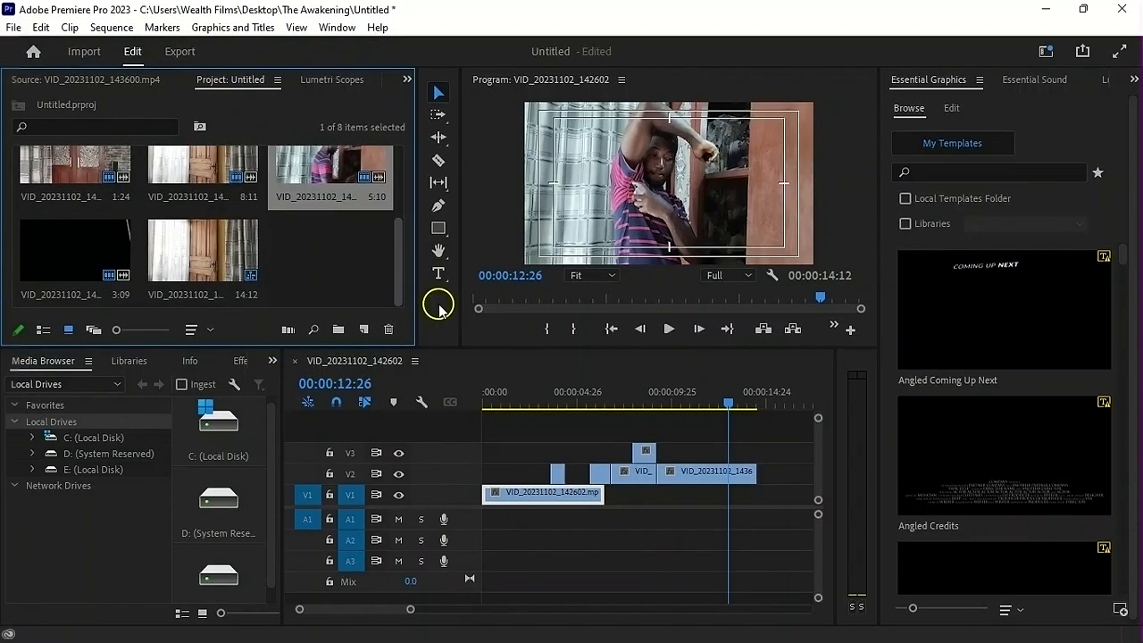
pyautogui.doubleClick(79, 257)
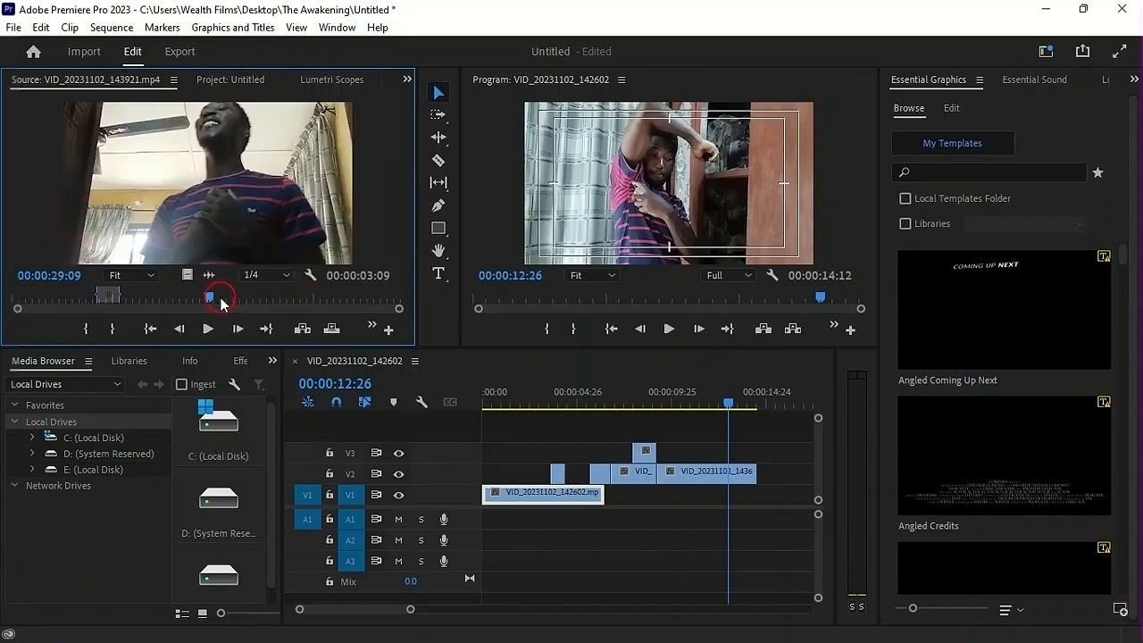
pyautogui.moveTo(212, 299); pyautogui.dragTo(154, 302)
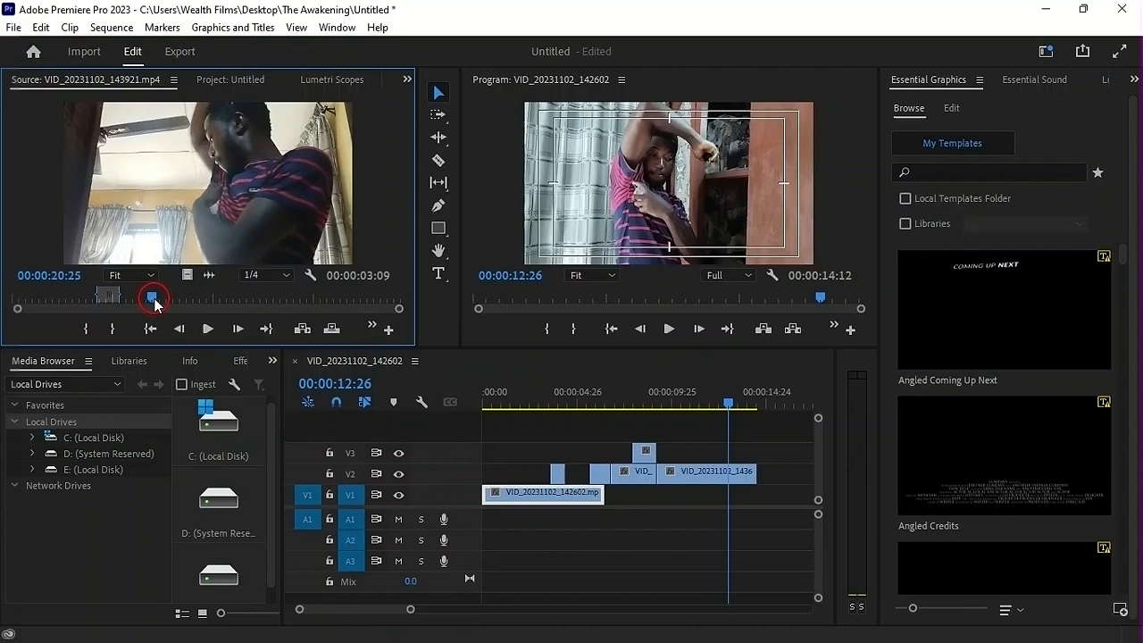
pyautogui.press('i')
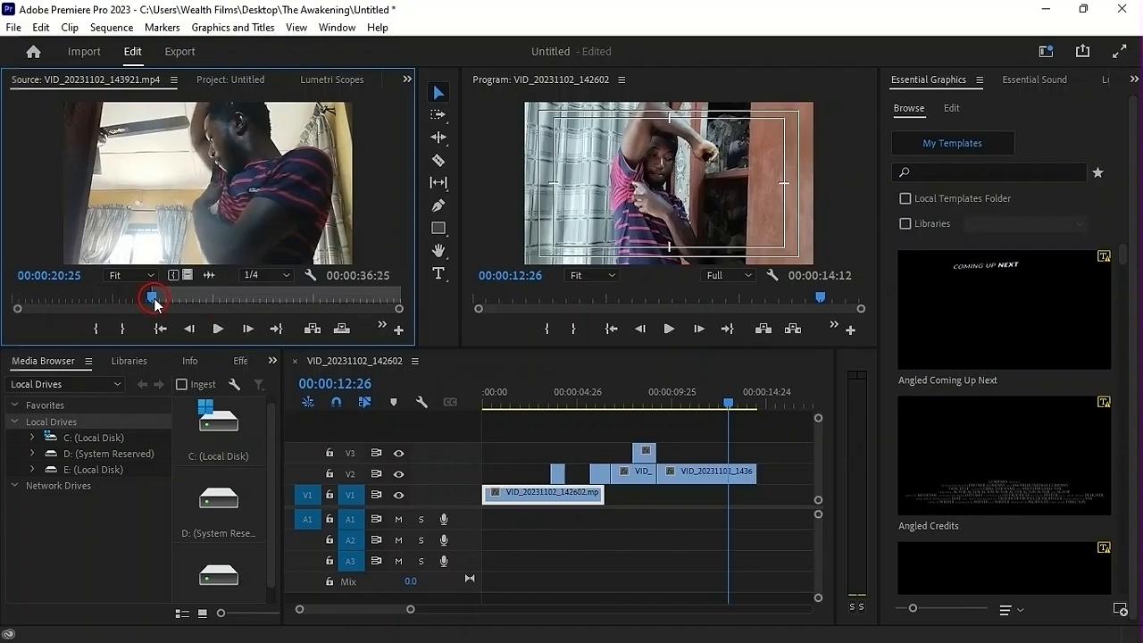
# Set the Out point at 00:00:27:13 and place the video-only range on V3 at 00:00:12:26
pyautogui.press('space')
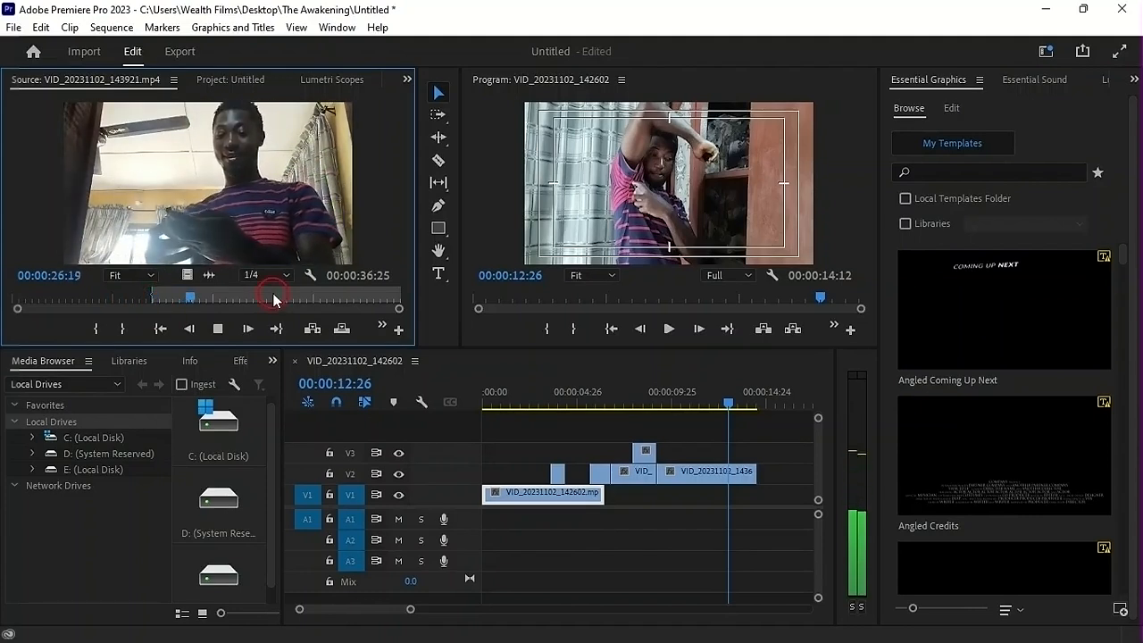
pyautogui.press('space')
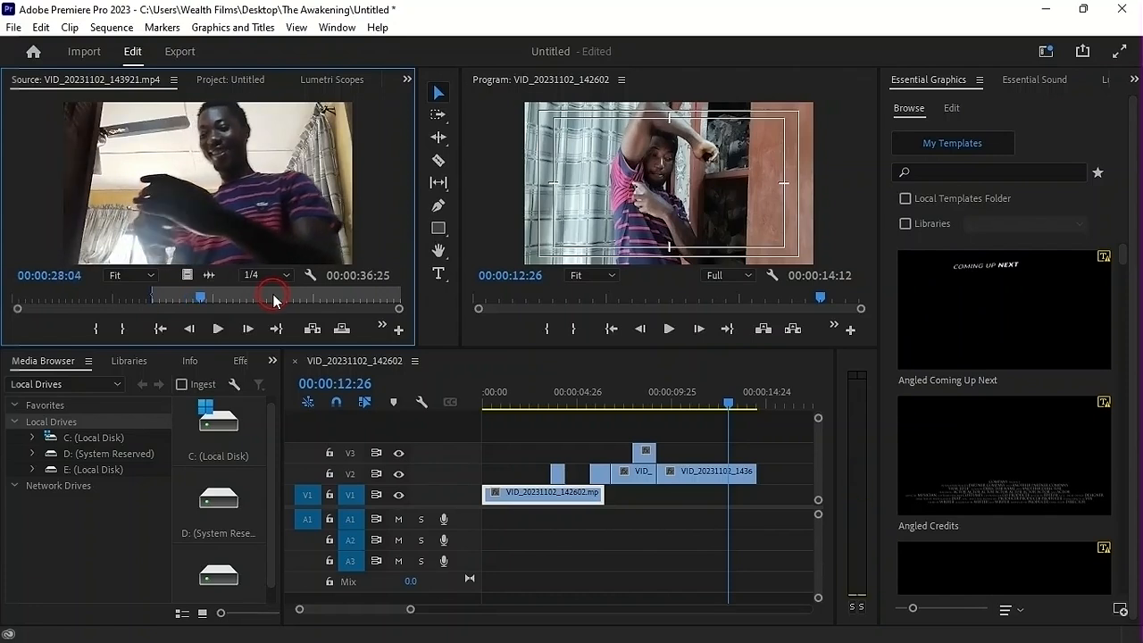
pyautogui.press('o')
pyautogui.moveTo(185, 279); pyautogui.dragTo(735, 453)
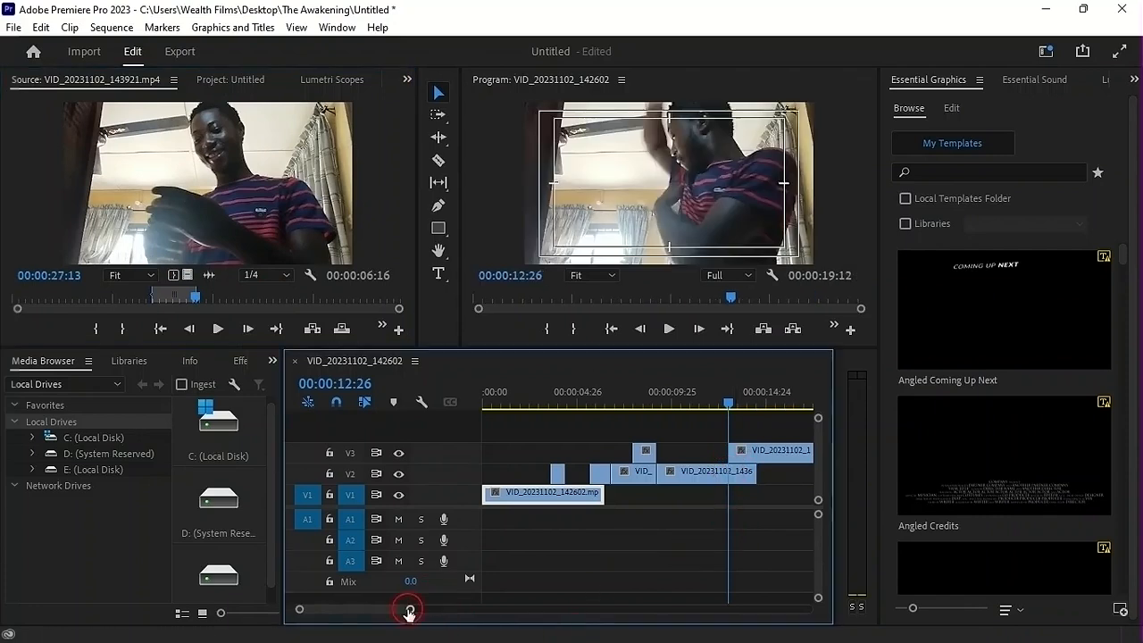
# Reduce the video track heights and play the assembled sequence from the beginning
pyautogui.moveTo(818, 417); pyautogui.dragTo(822, 411)
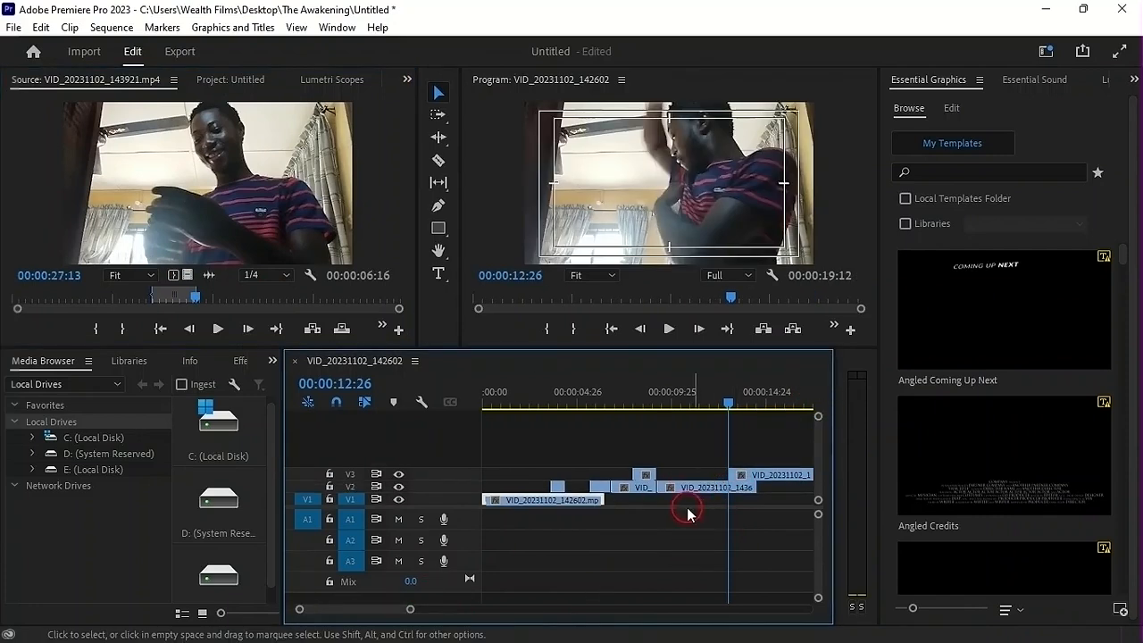
pyautogui.click(493, 393)
pyautogui.press('space')
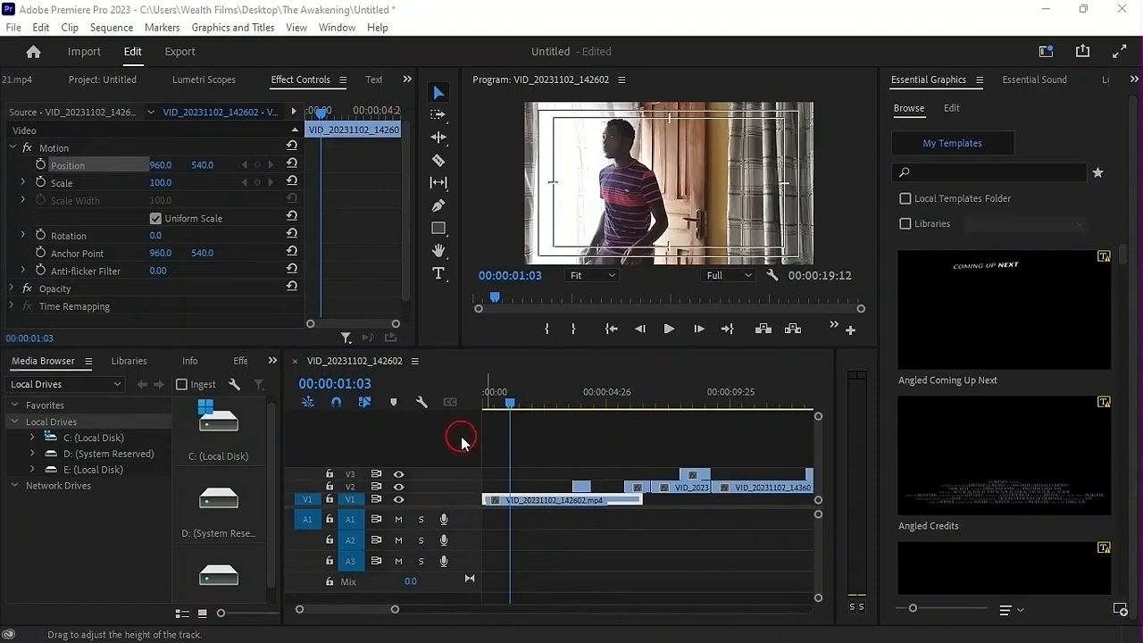
# Add starting Position and Scale keyframes to the V1 clip VID_20231102_142602.mp4 at 00:00:01:07
pyautogui.moveTo(515, 407); pyautogui.dragTo(461, 415)
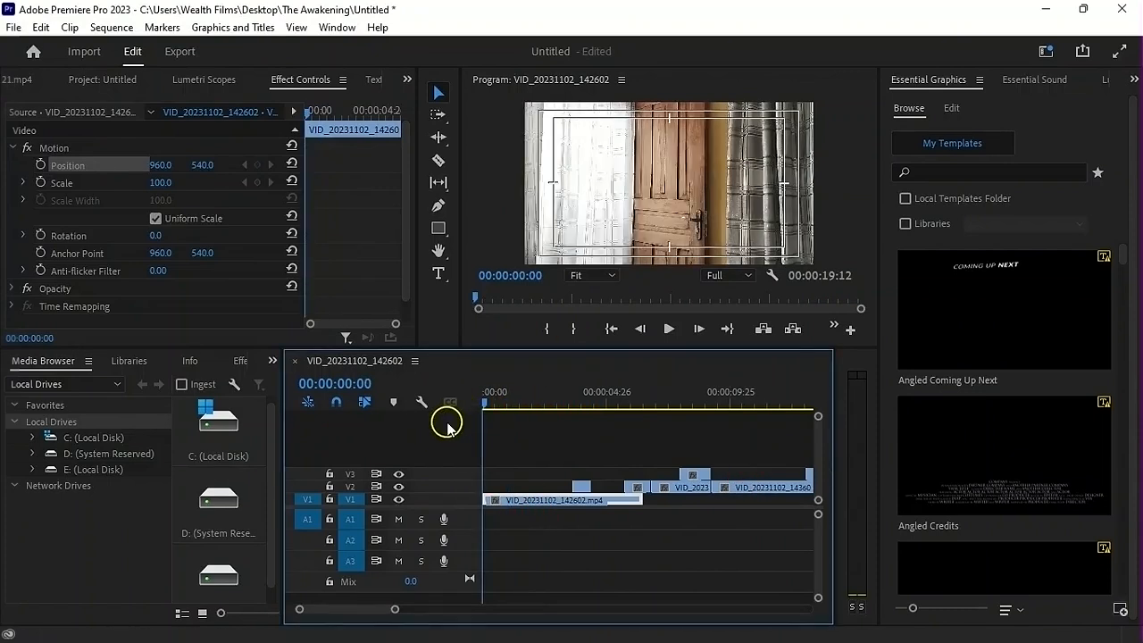
pyautogui.moveTo(465, 435); pyautogui.dragTo(513, 439)
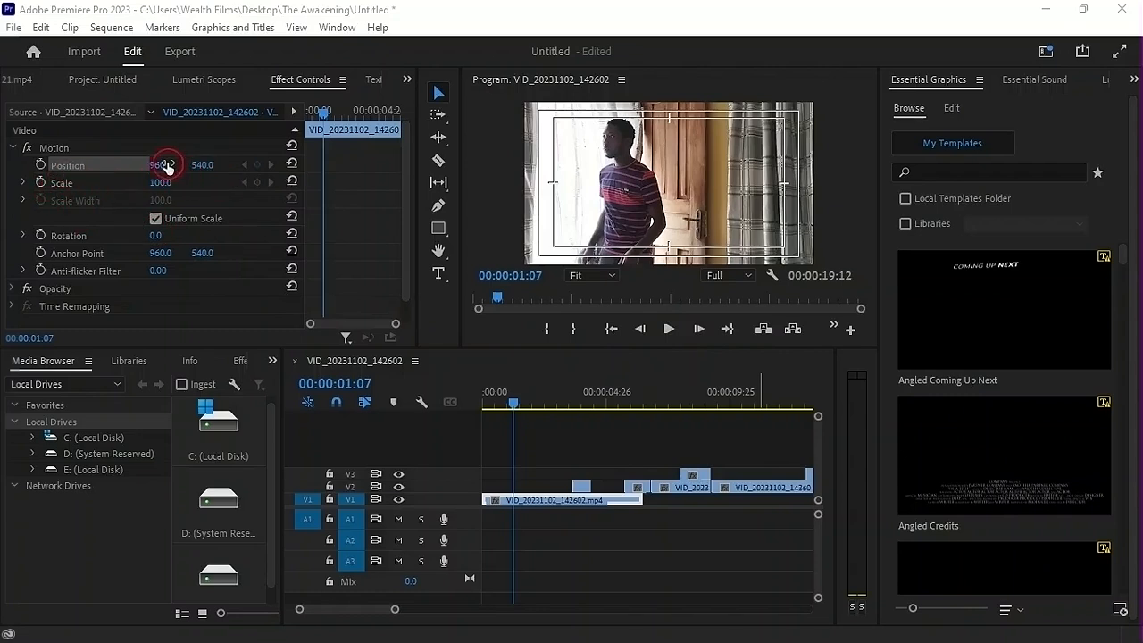
pyautogui.click(40, 165)
pyautogui.click(42, 183)
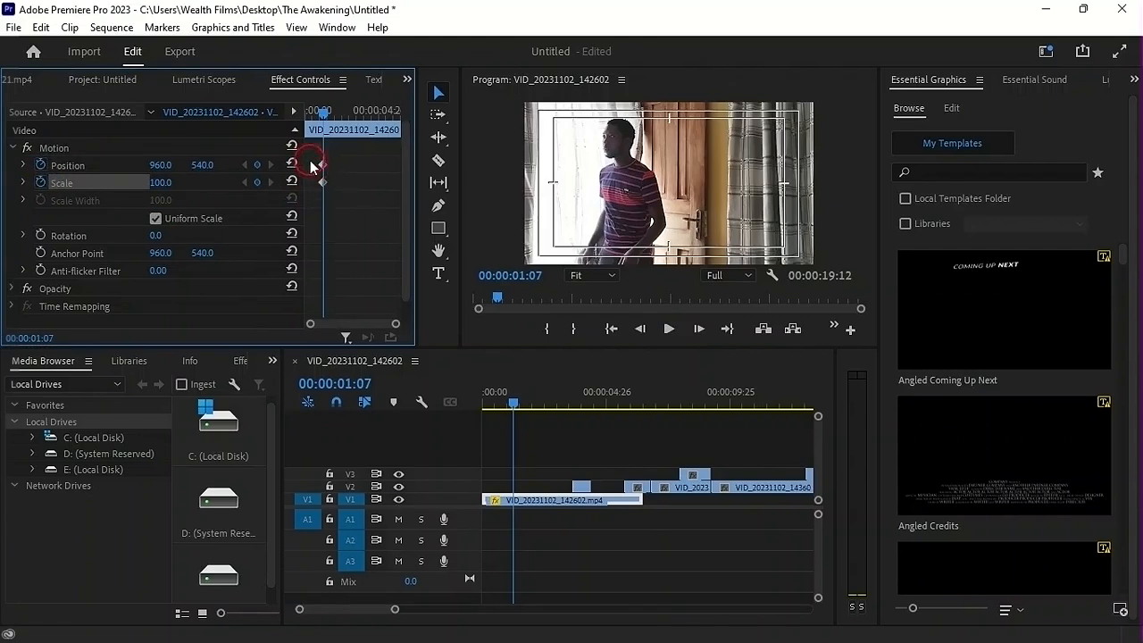
# At 00:00:02:27, scale the V1 clip to 179 and reposition it to 1121.4, 885.2 to frame the man's face
pyautogui.click(239, 119)
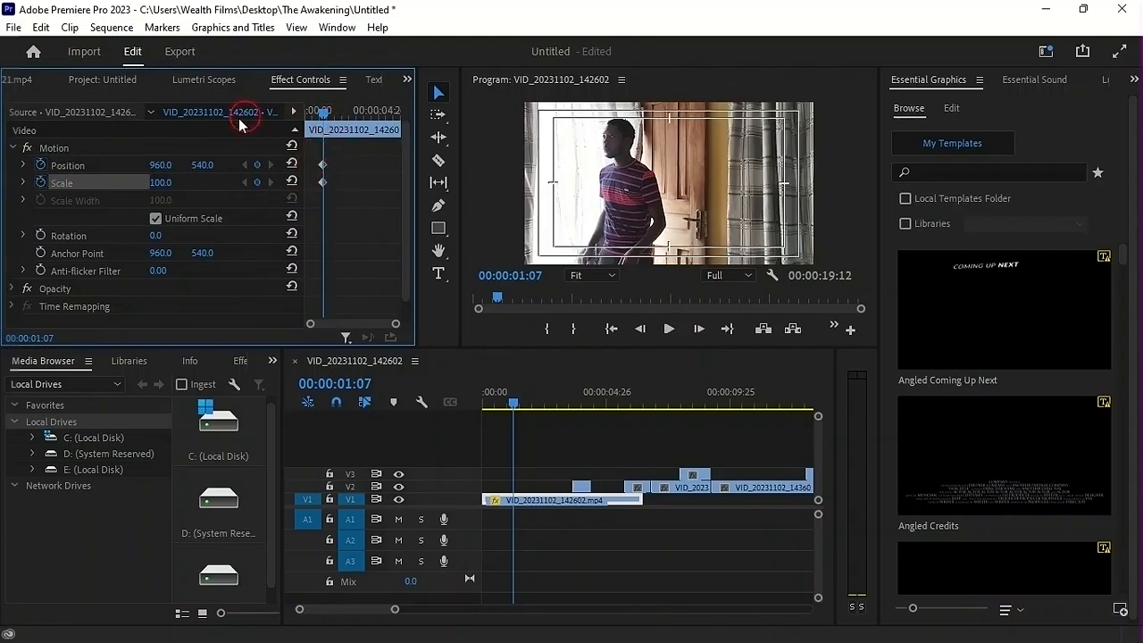
pyautogui.click(75, 159)
pyautogui.moveTo(326, 116); pyautogui.dragTo(351, 117)
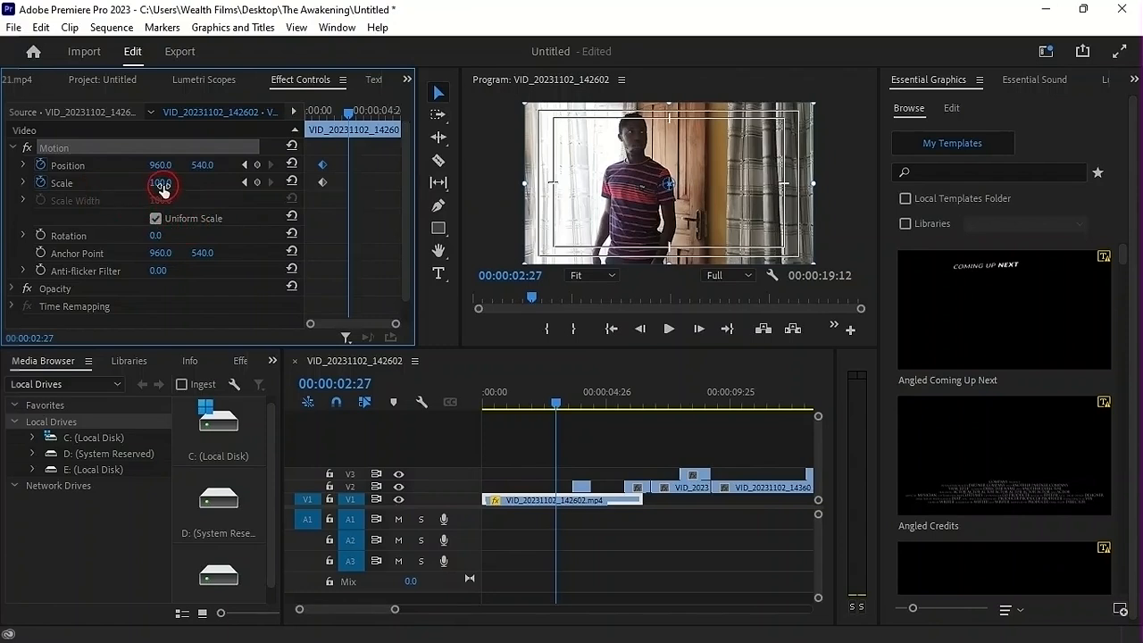
pyautogui.moveTo(164, 183); pyautogui.dragTo(247, 185)
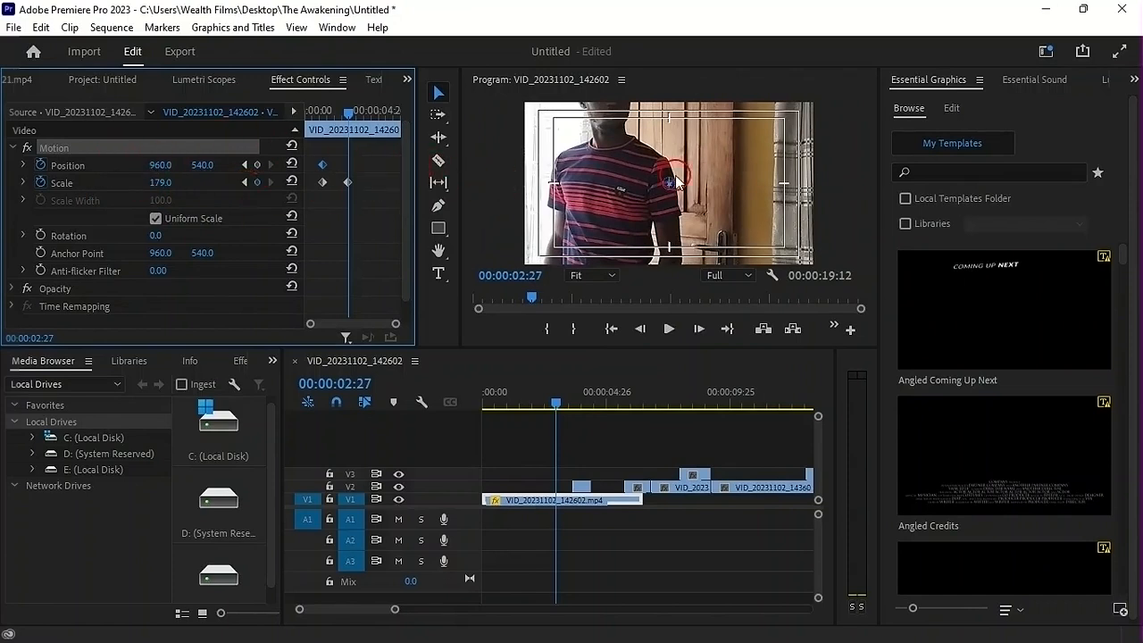
pyautogui.moveTo(674, 156); pyautogui.dragTo(699, 207)
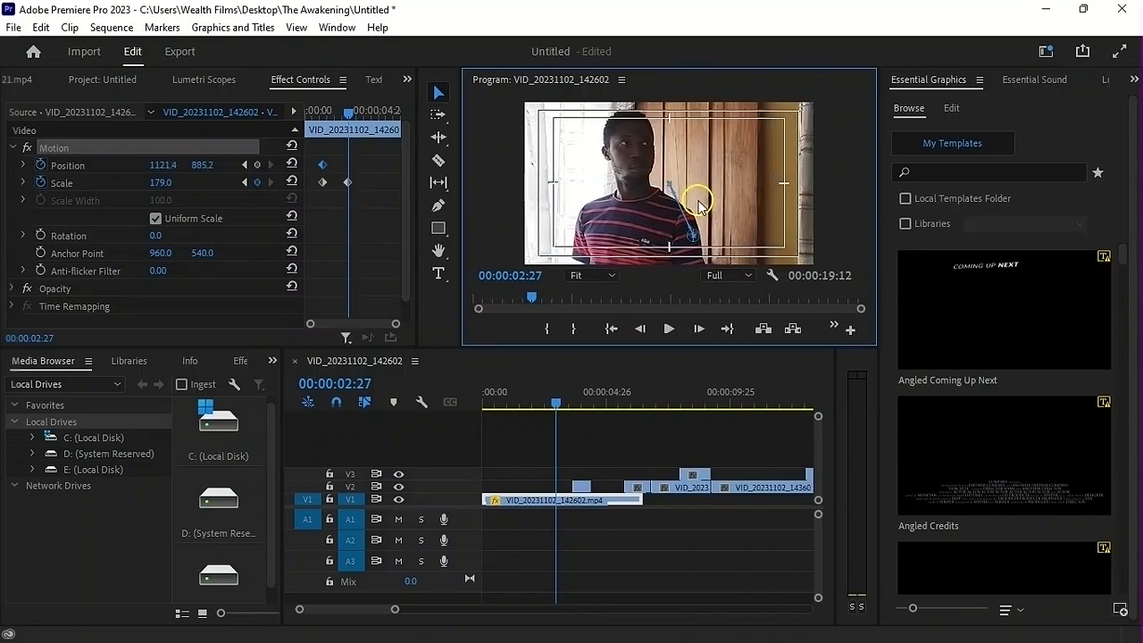
# Play the keyframed zoom on the V1 clip from the start of the sequence twice
pyautogui.moveTo(353, 113); pyautogui.dragTo(284, 134)
pyautogui.press('space')
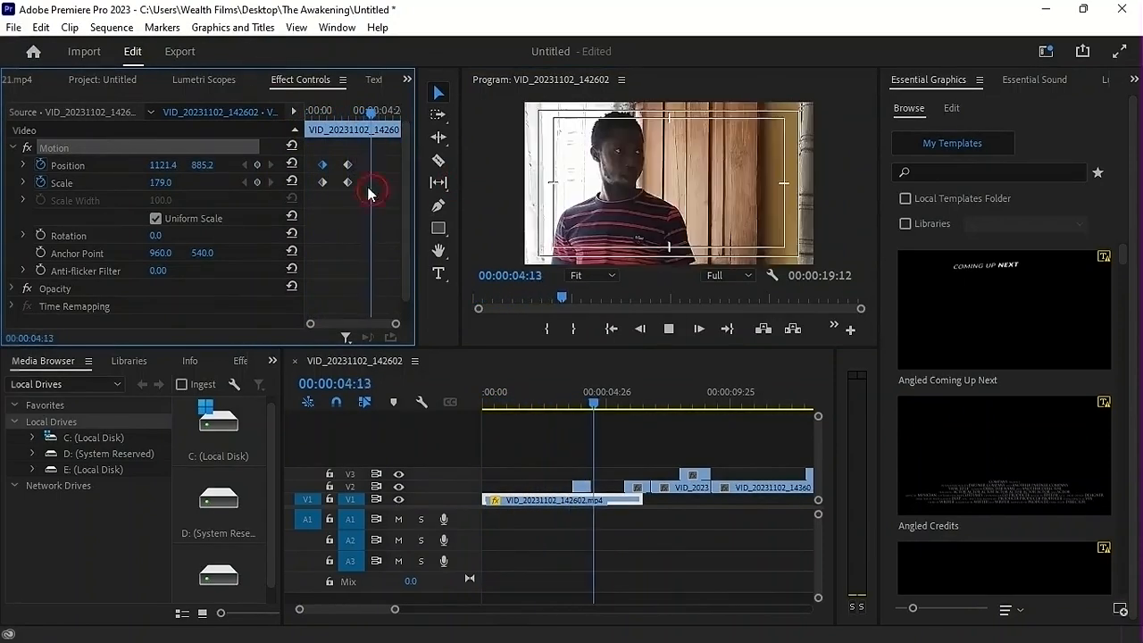
pyautogui.click(299, 113)
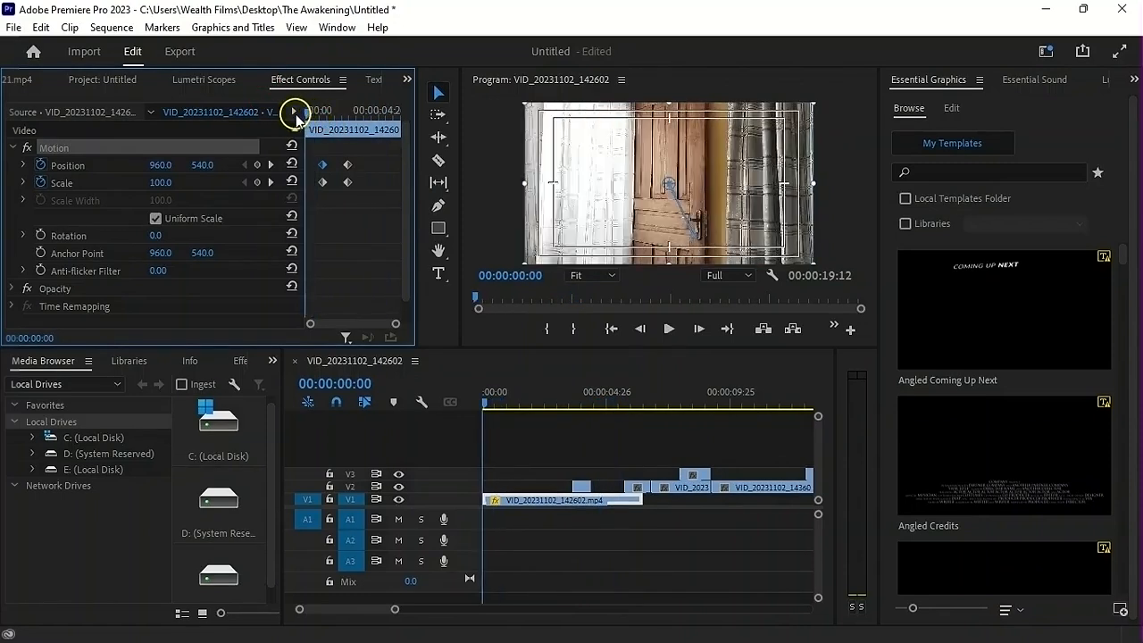
pyautogui.press('space')
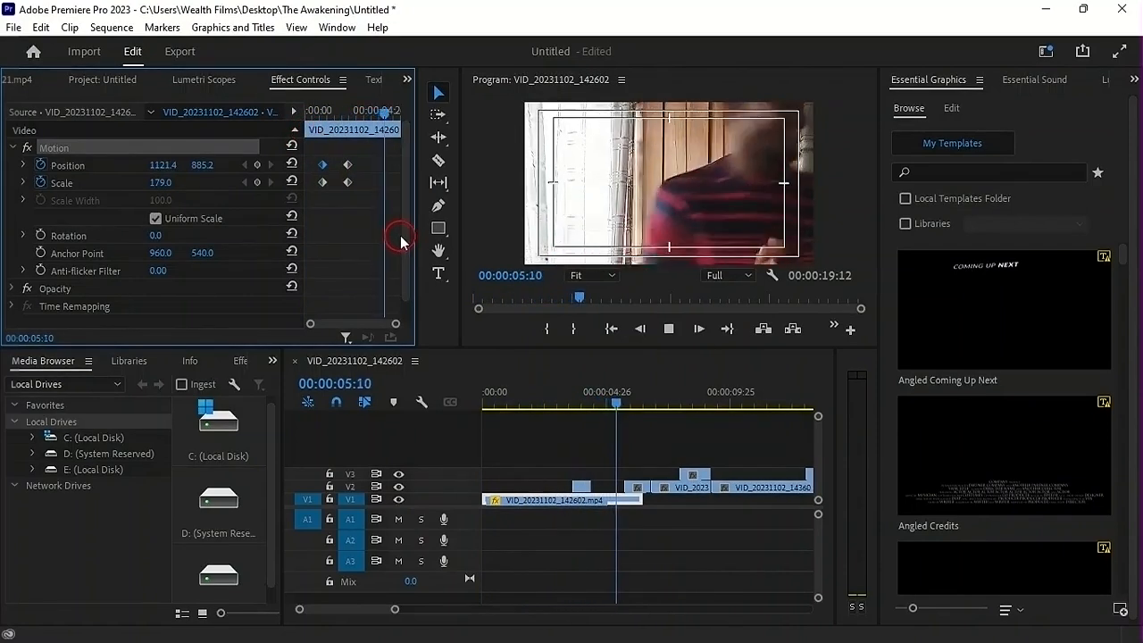
pyautogui.press('space')
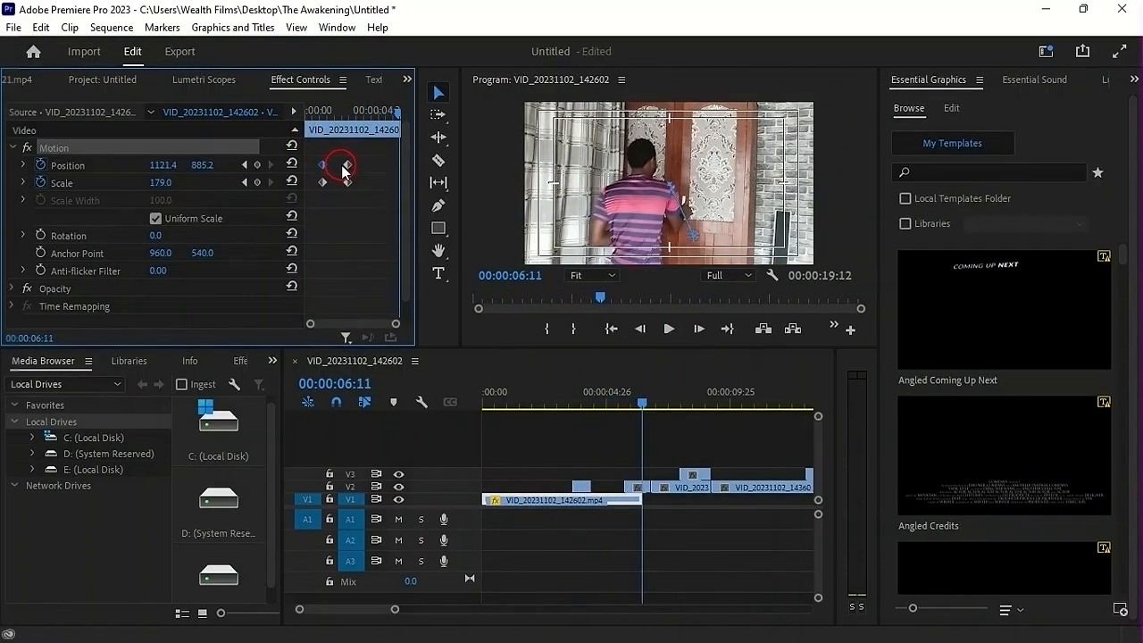
# Apply Ease In to the second Position keyframe and the second Scale keyframe of the V1 clip
pyautogui.rightClick(347, 168)
pyautogui.moveTo(451, 303)
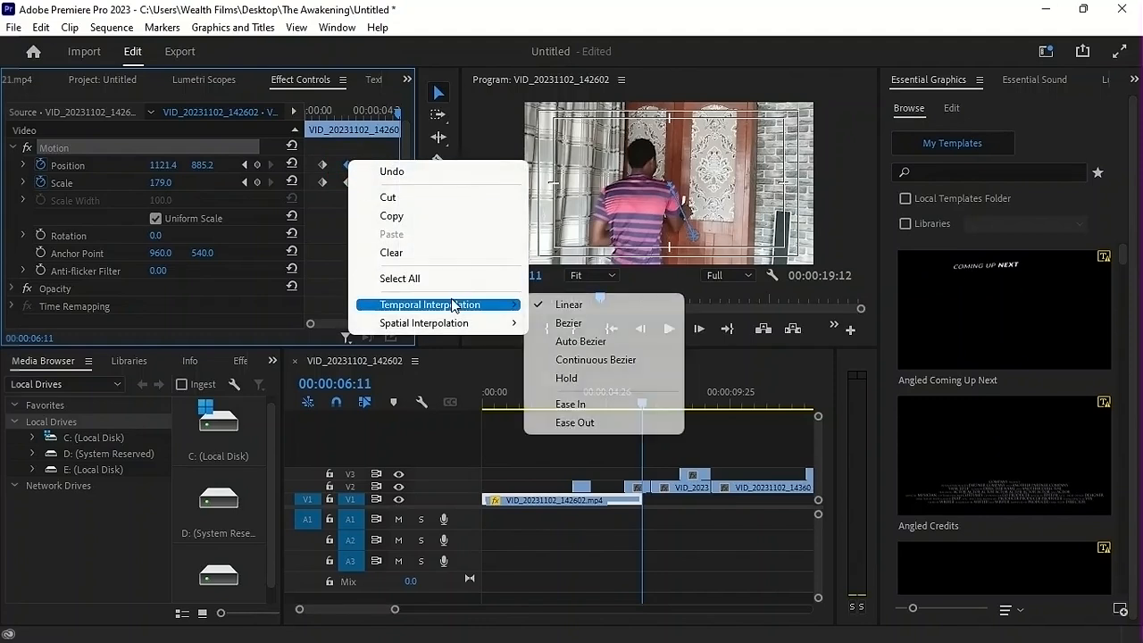
pyautogui.click(584, 403)
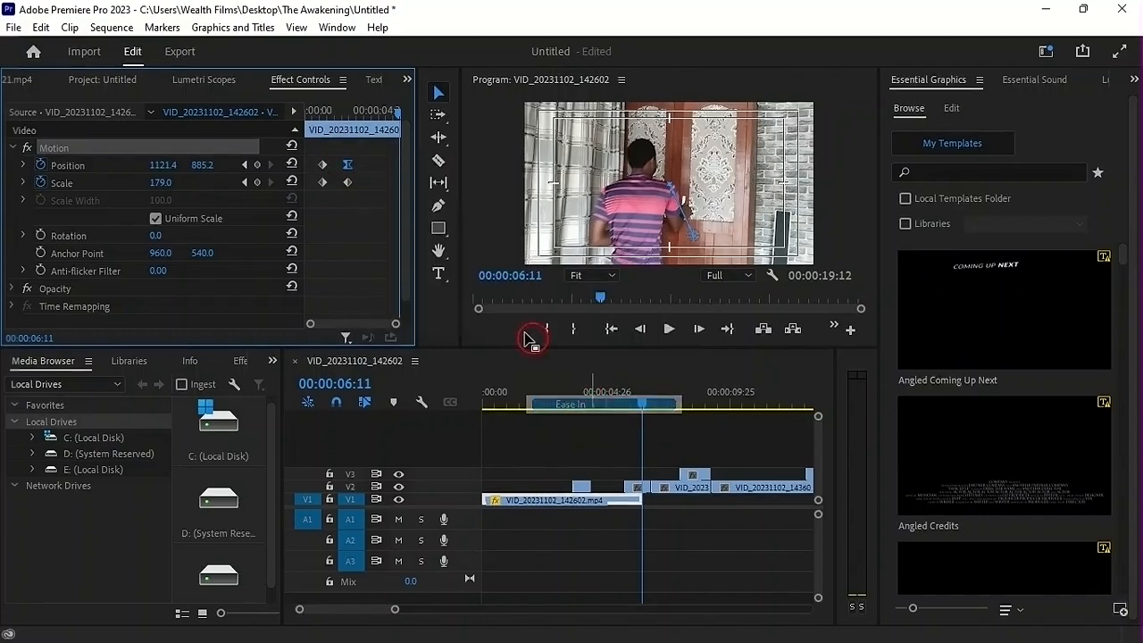
pyautogui.rightClick(343, 182)
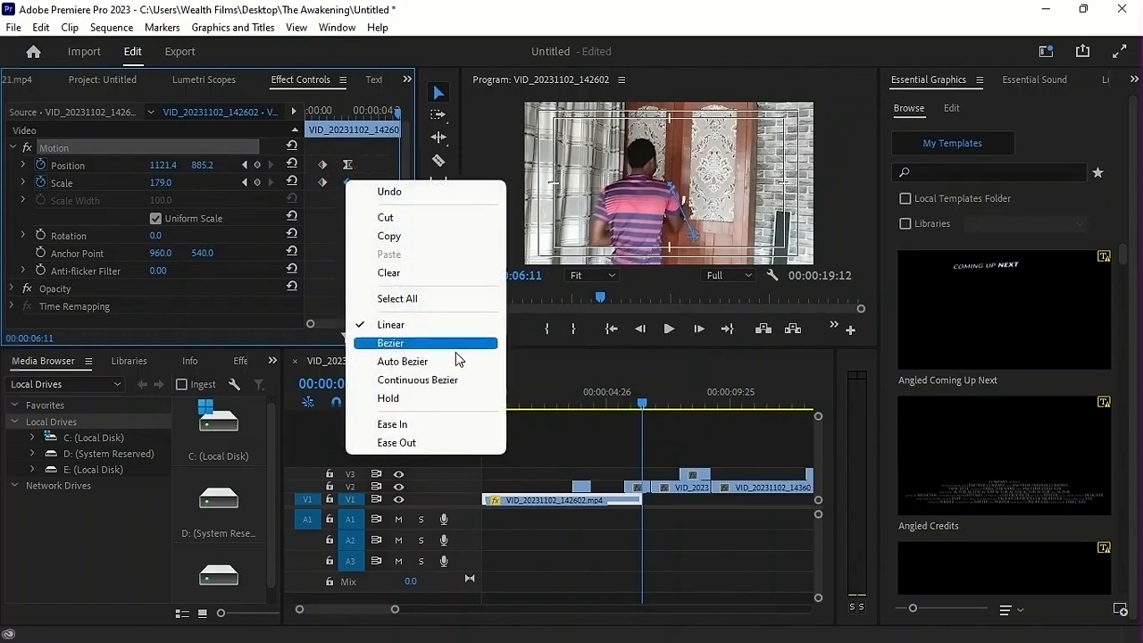
pyautogui.click(457, 427)
# Apply Ease Out to the first Position keyframe and the first Scale keyframe of the V1 clip
pyautogui.rightClick(322, 164)
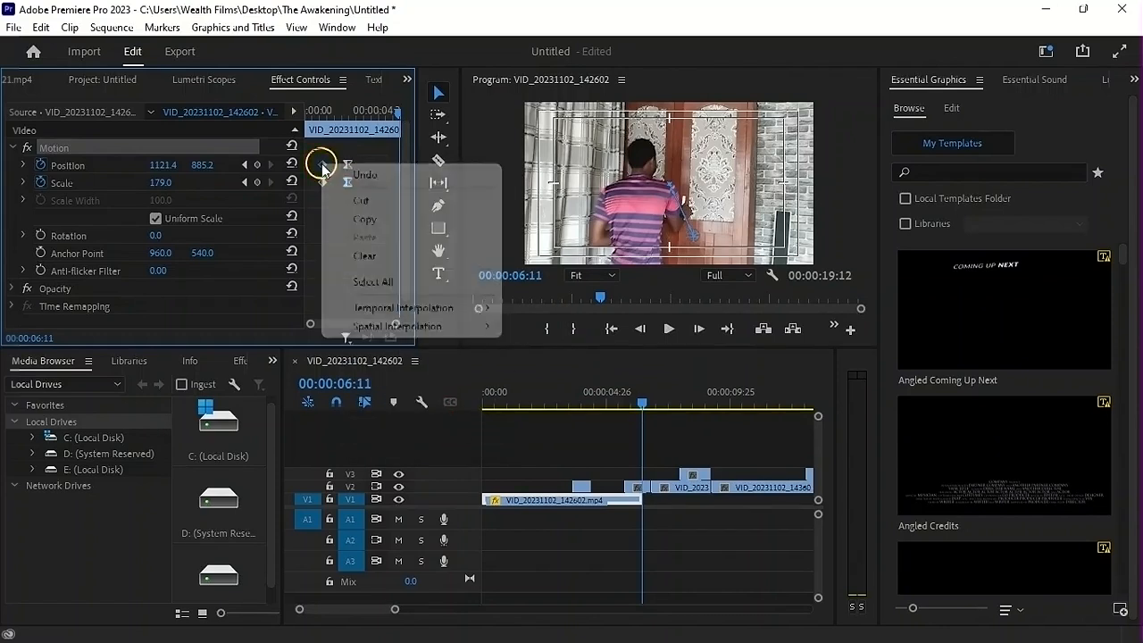
pyautogui.moveTo(393, 310)
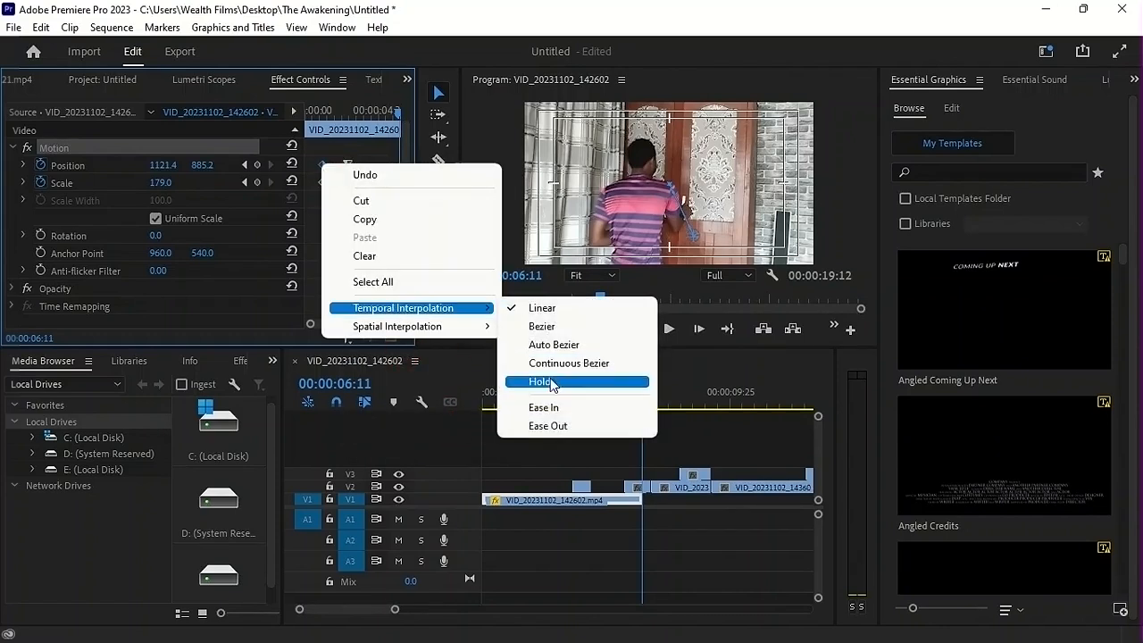
pyautogui.click(551, 427)
pyautogui.click(343, 198)
pyautogui.rightClick(320, 182)
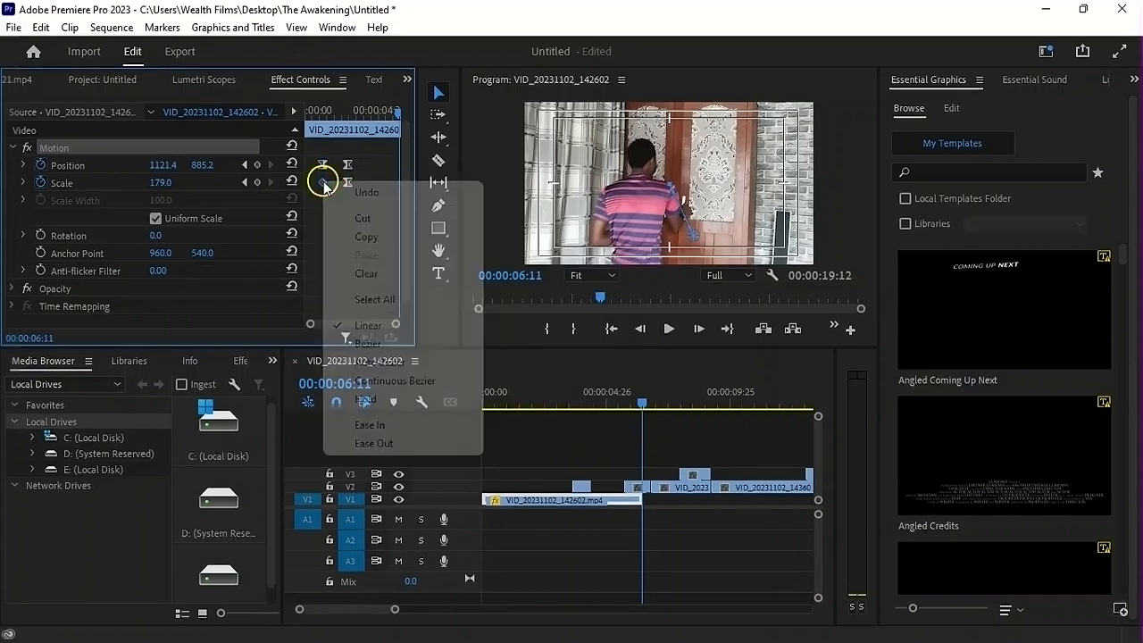
pyautogui.click(439, 444)
pyautogui.click(292, 215)
# Play the eased zoom on the V1 clip from the start of the sequence
pyautogui.click(306, 109)
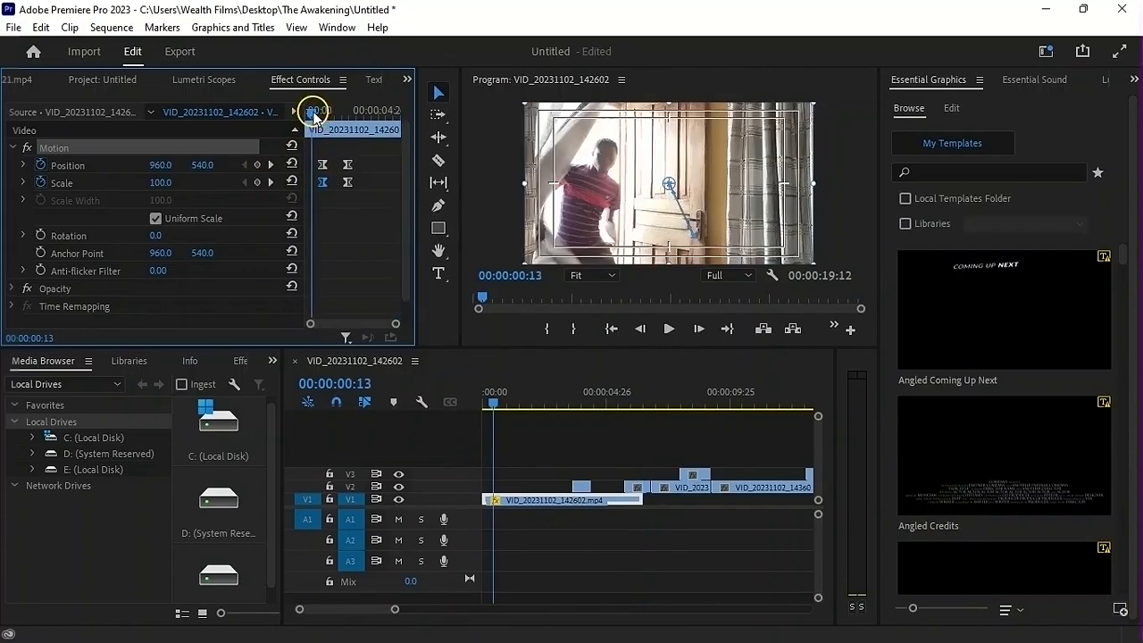
pyautogui.click(577, 200)
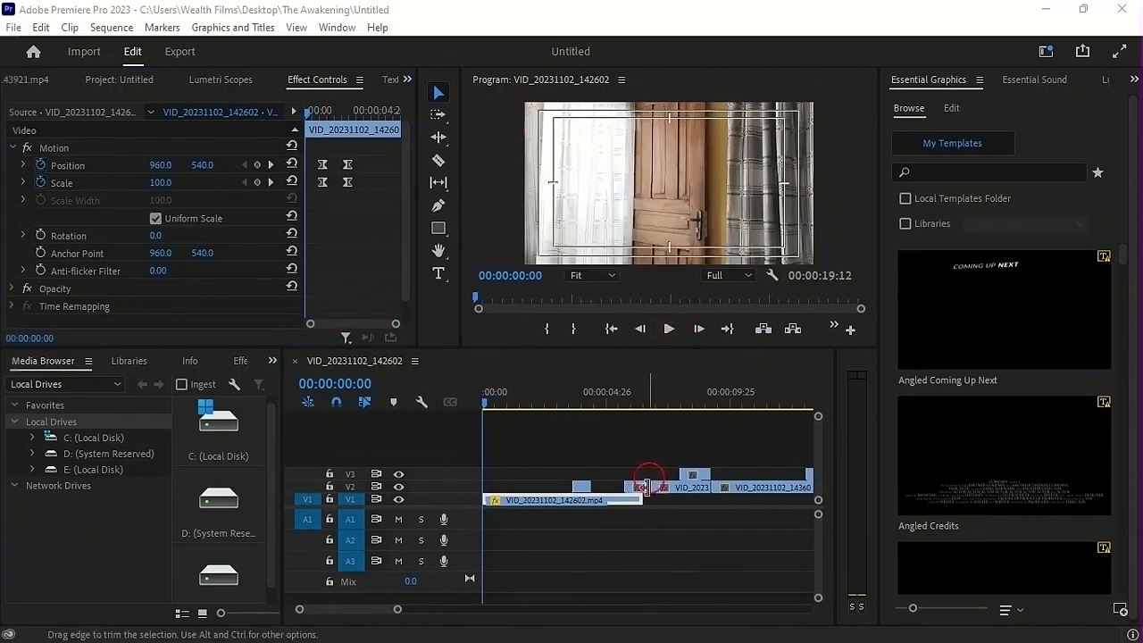
pyautogui.click(666, 333)
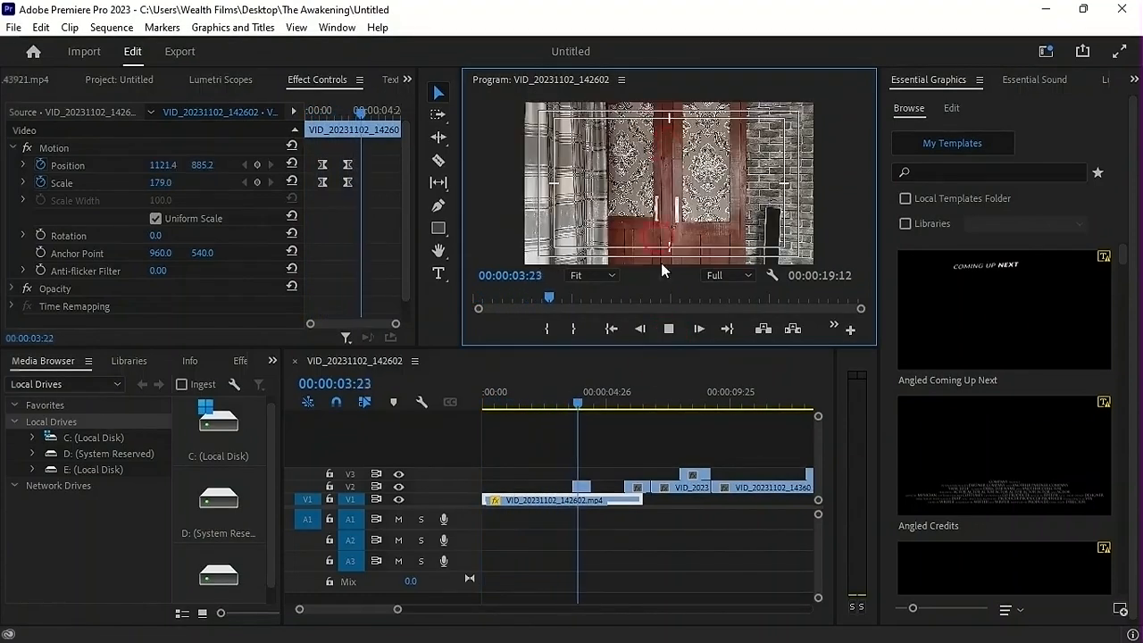
pyautogui.click(508, 402)
pyautogui.moveTo(511, 404); pyautogui.dragTo(500, 403)
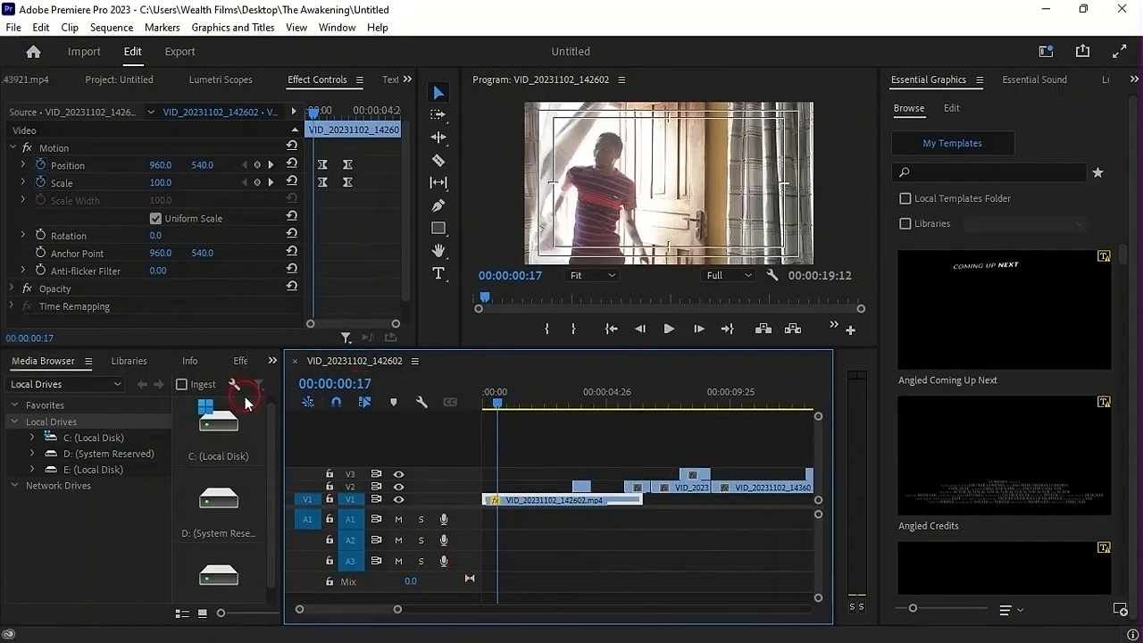
# Import the audio files Skit Track and CINEMATIC_HITS___Sound_Effects___Trailer(128k) from the Music folder into the project
pyautogui.click(114, 79)
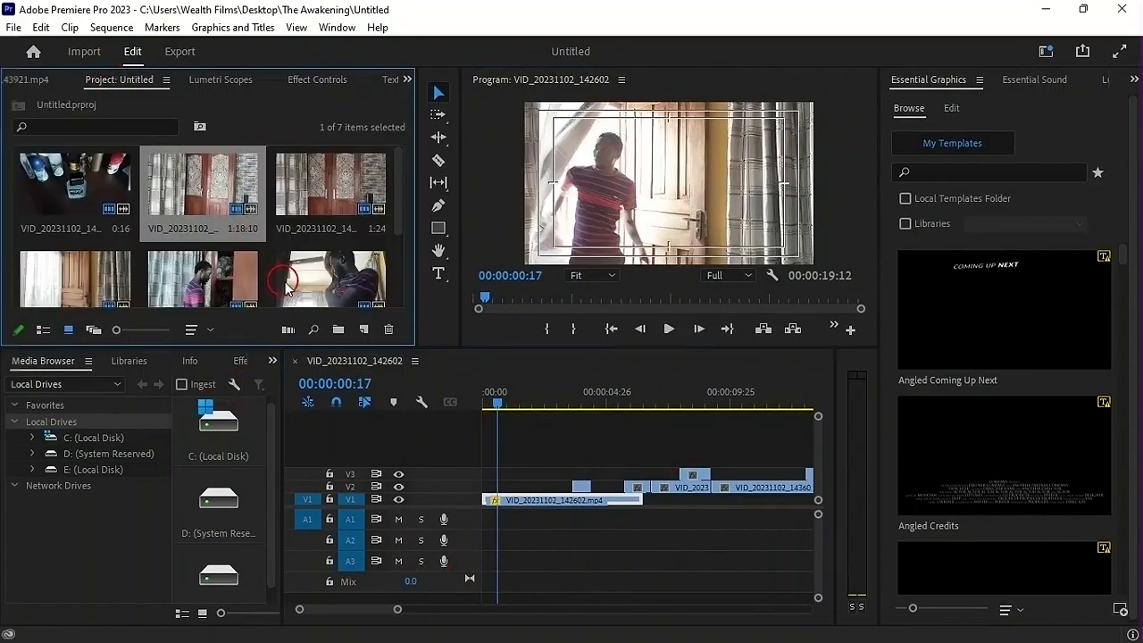
pyautogui.hotkey('ctrl', 'i')
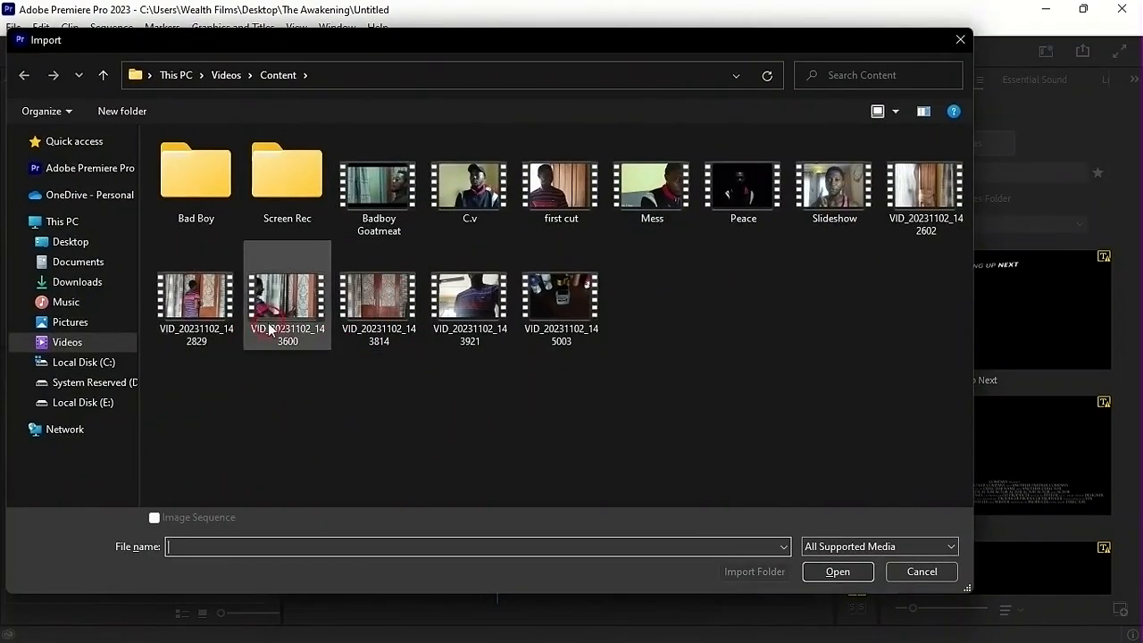
pyautogui.click(48, 304)
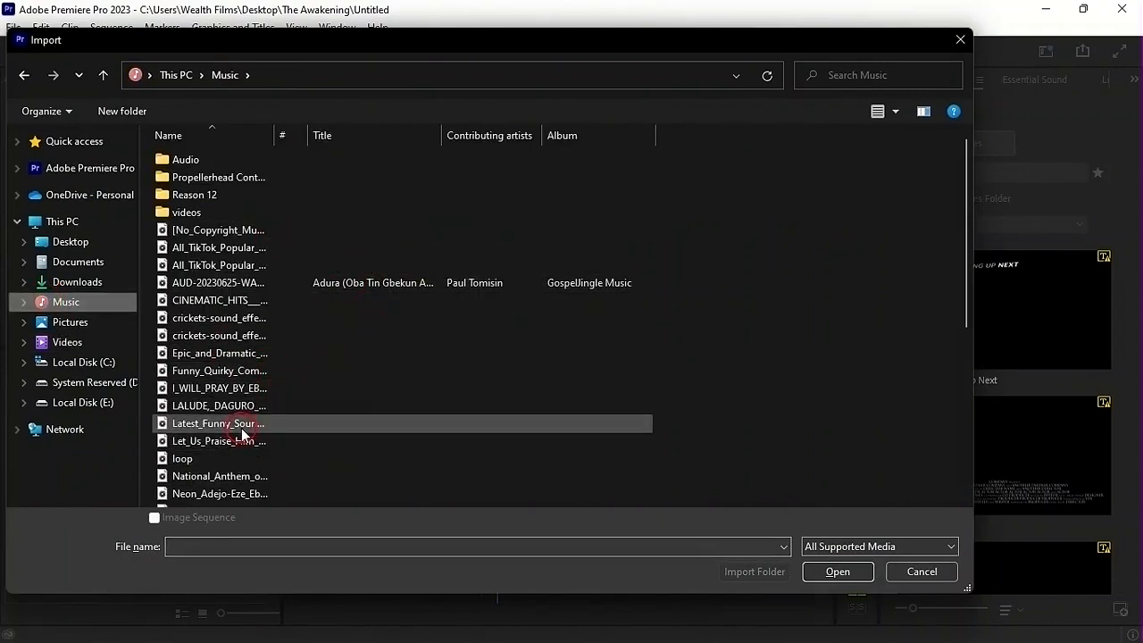
pyautogui.click(168, 301)
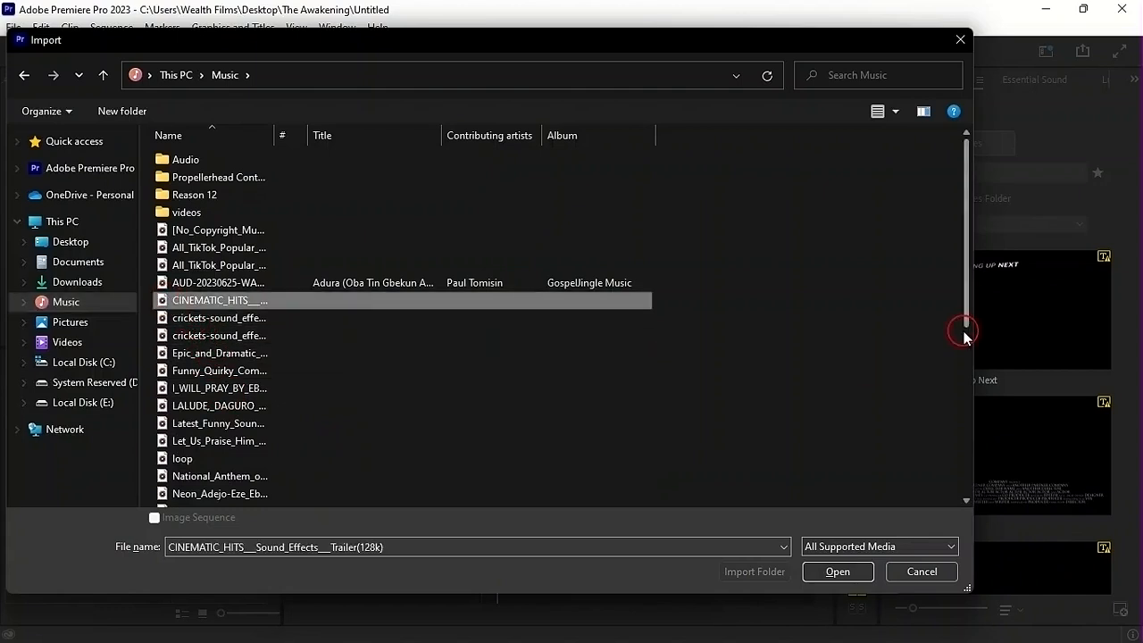
pyautogui.moveTo(964, 285); pyautogui.dragTo(964, 469)
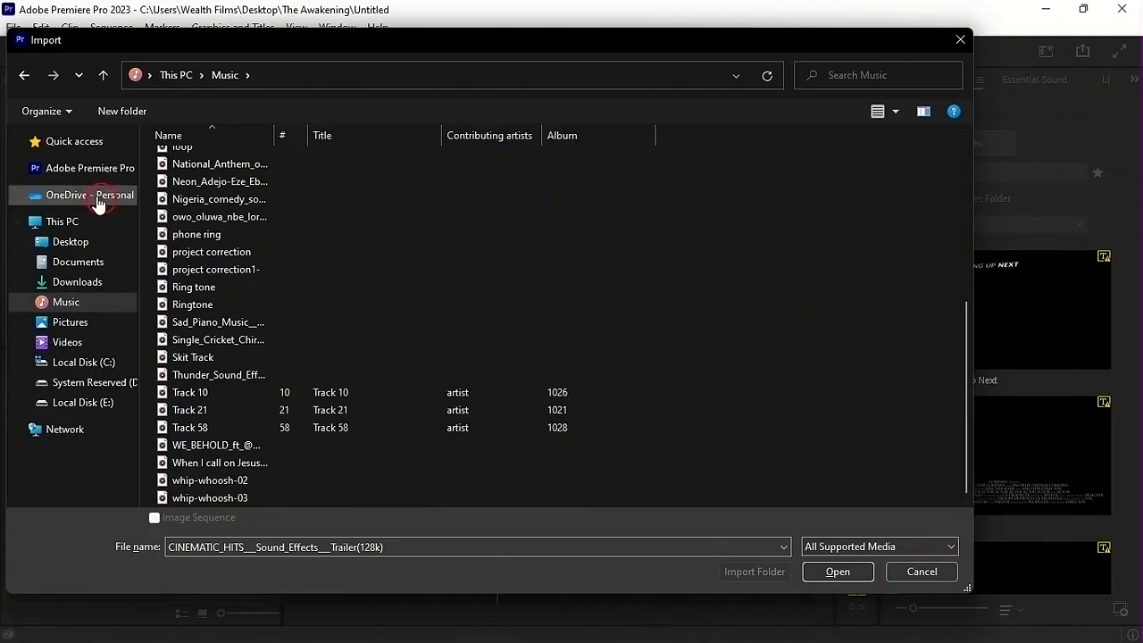
pyautogui.moveTo(968, 356)
pyautogui.mouseDown()
pyautogui.moveTo(948, 198)
pyautogui.moveTo(954, 362)
pyautogui.mouseUp()
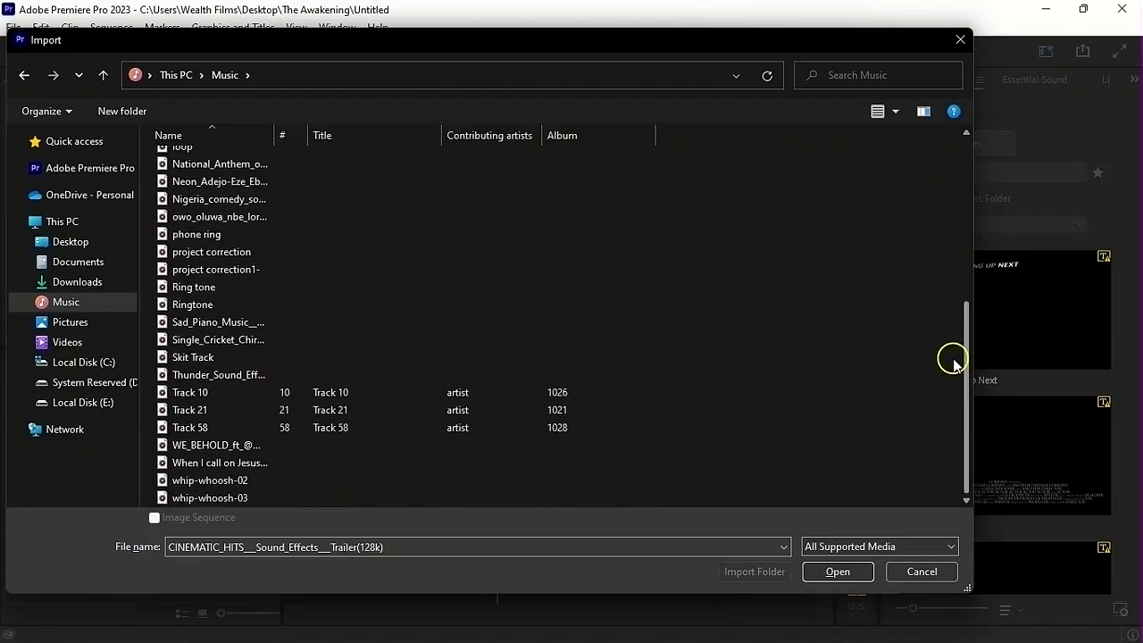
pyautogui.keyDown('ctrl'); pyautogui.click(172, 359); pyautogui.keyUp('ctrl')
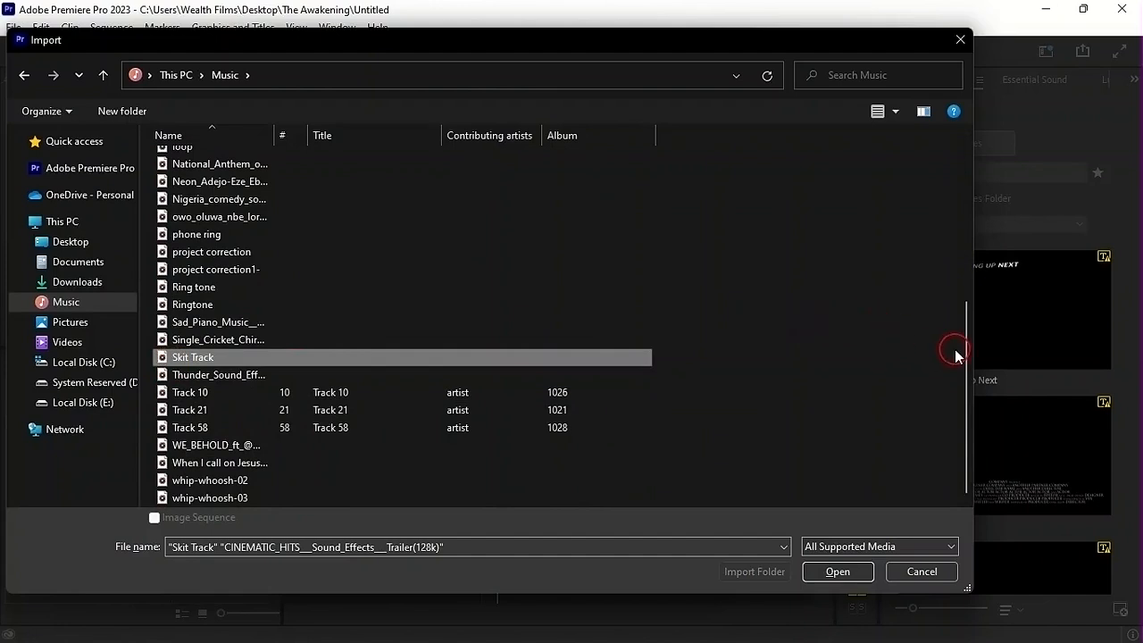
pyautogui.moveTo(966, 364); pyautogui.dragTo(964, 327)
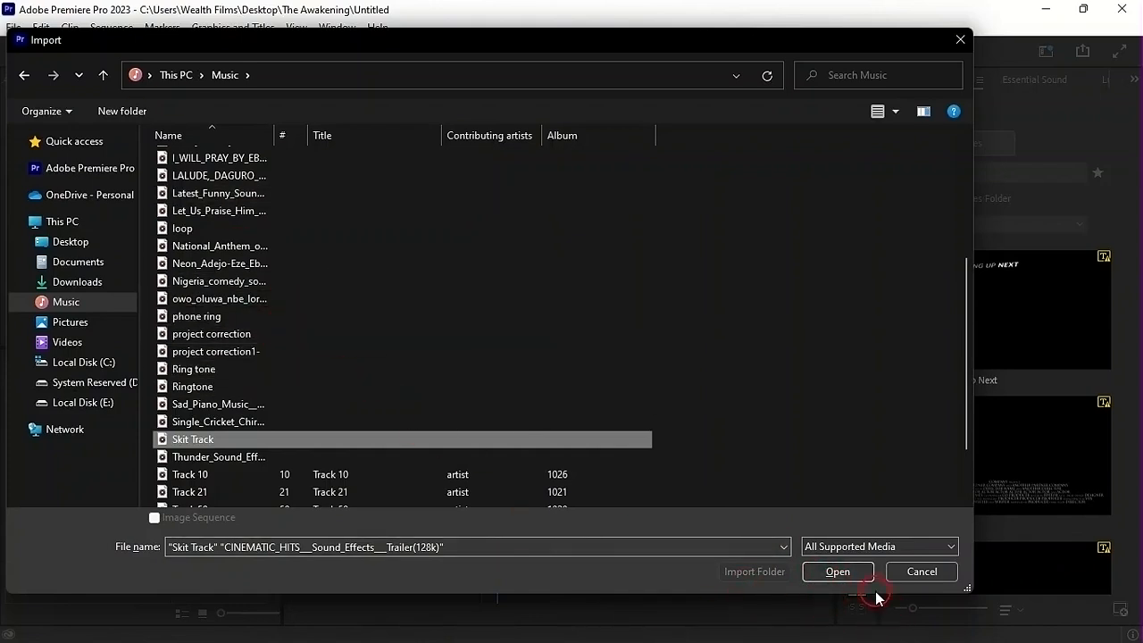
pyautogui.click(856, 572)
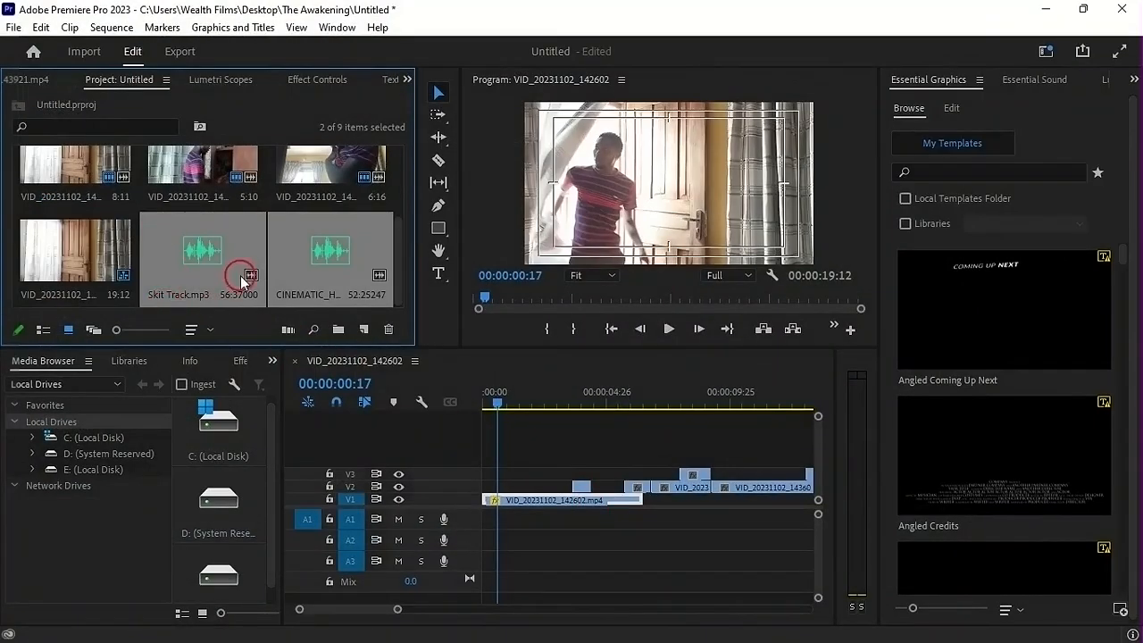
# Open Skit Track.mp3 in the Source Monitor and listen to its first few seconds
pyautogui.doubleClick(197, 259)
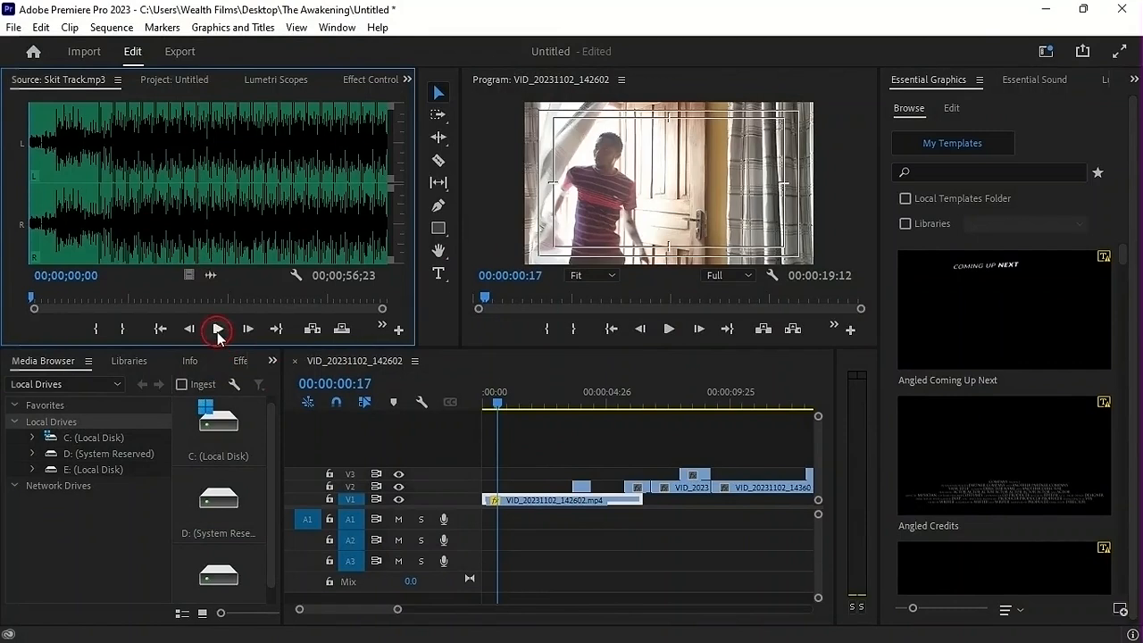
pyautogui.click(218, 330)
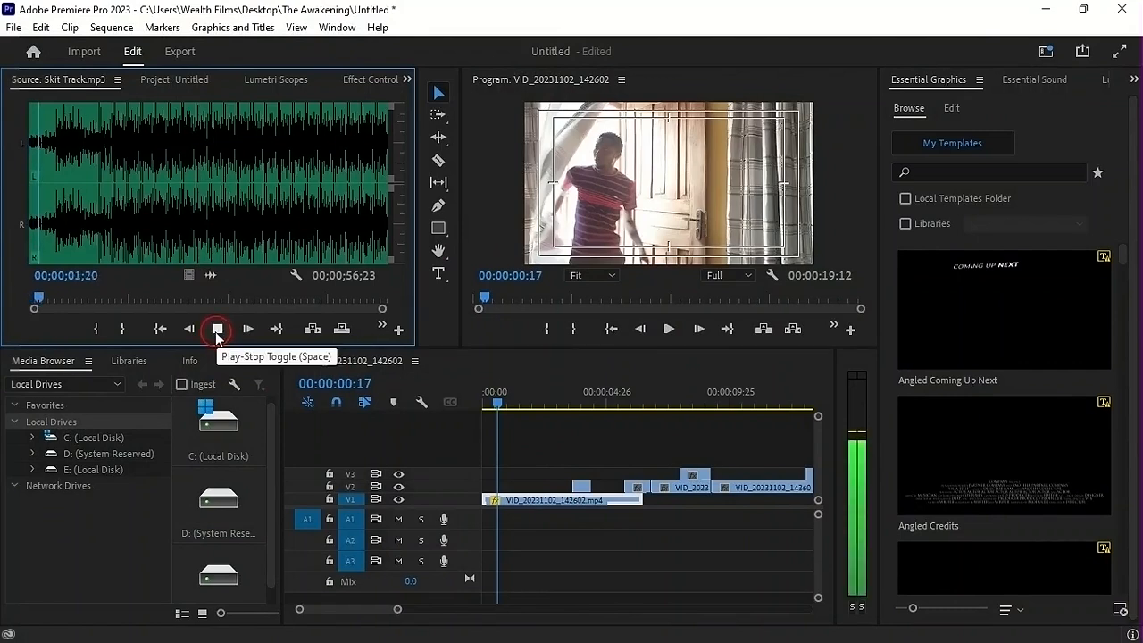
pyautogui.click(217, 330)
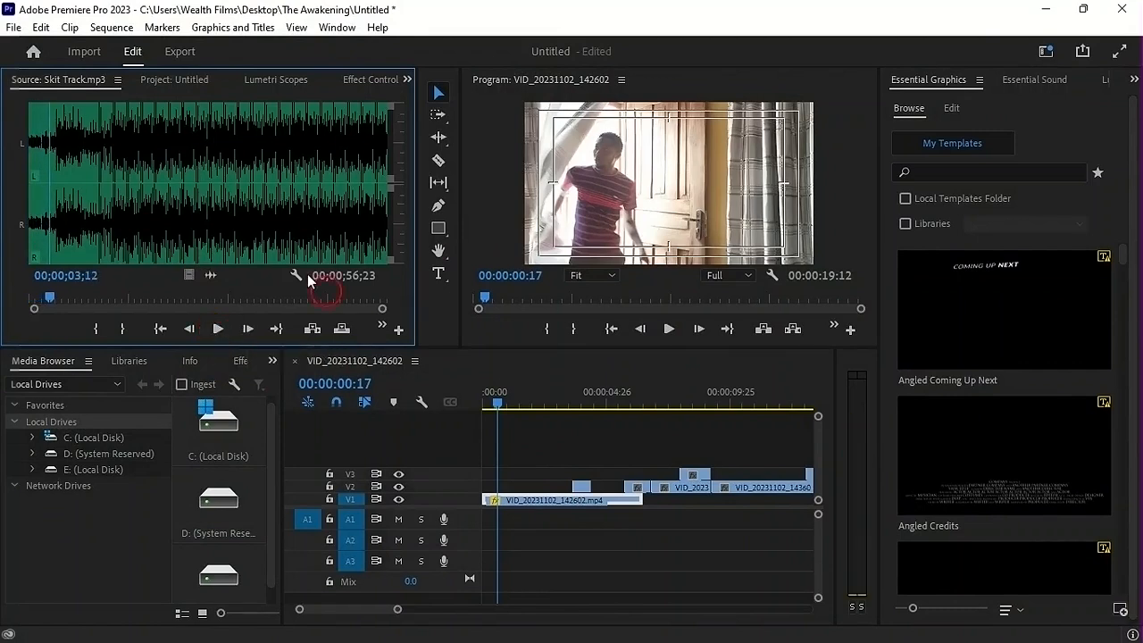
# Open CINEMATIC_HITS___Sound_Effects___Trailer(128k).mp3 in the Source Monitor and audition its different hits to find a suitable one
pyautogui.click(169, 81)
pyautogui.doubleClick(327, 259)
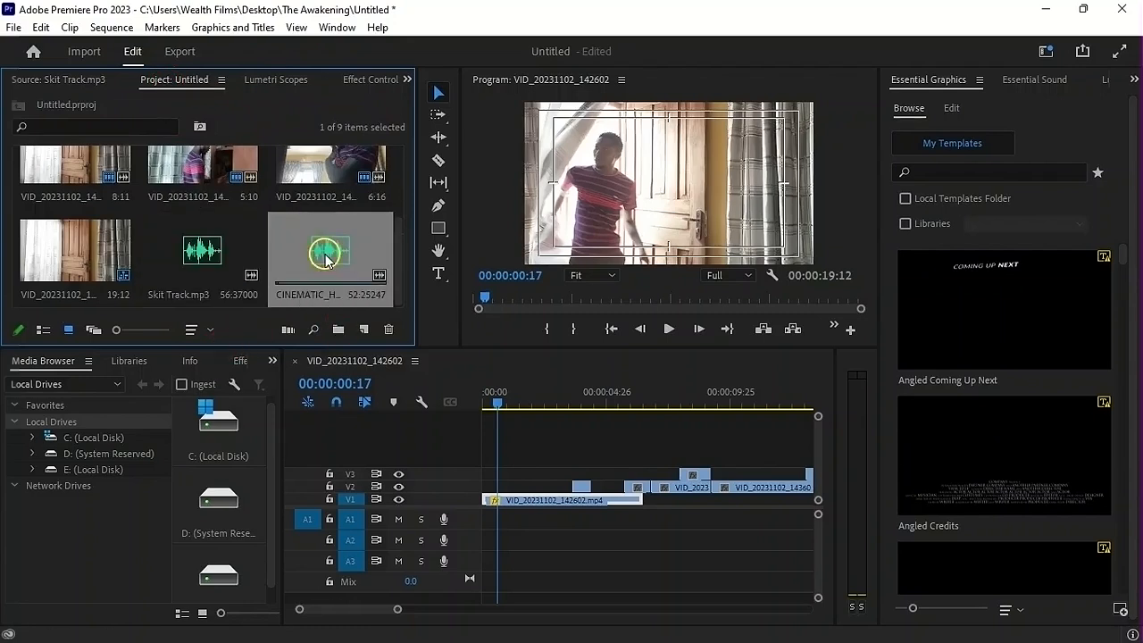
pyautogui.click(52, 296)
pyautogui.press('space')
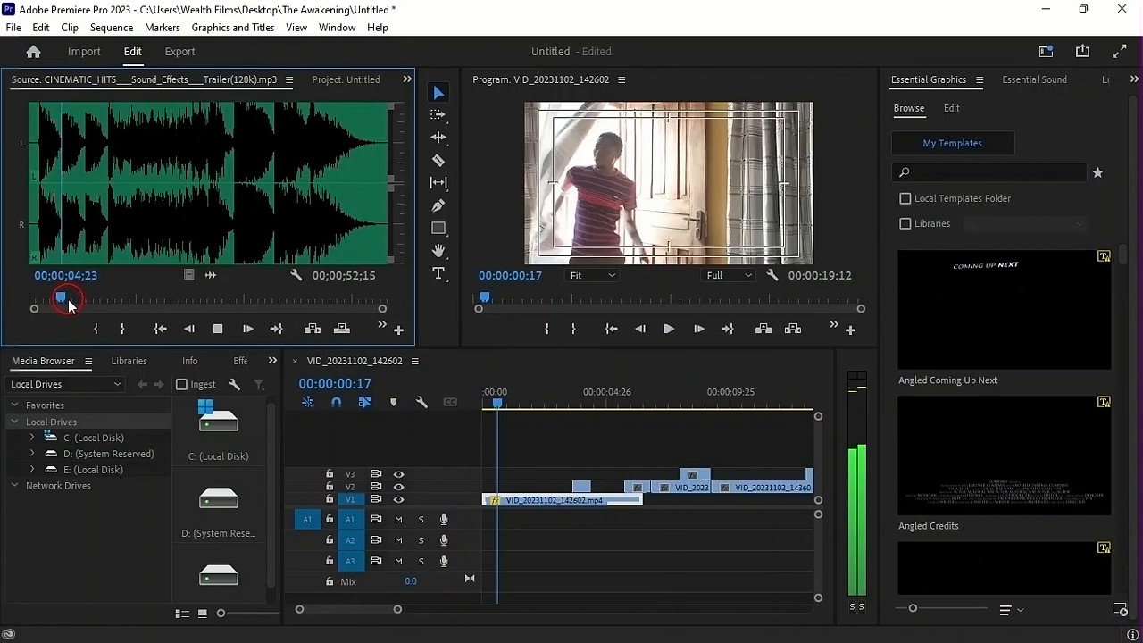
pyautogui.click(105, 254)
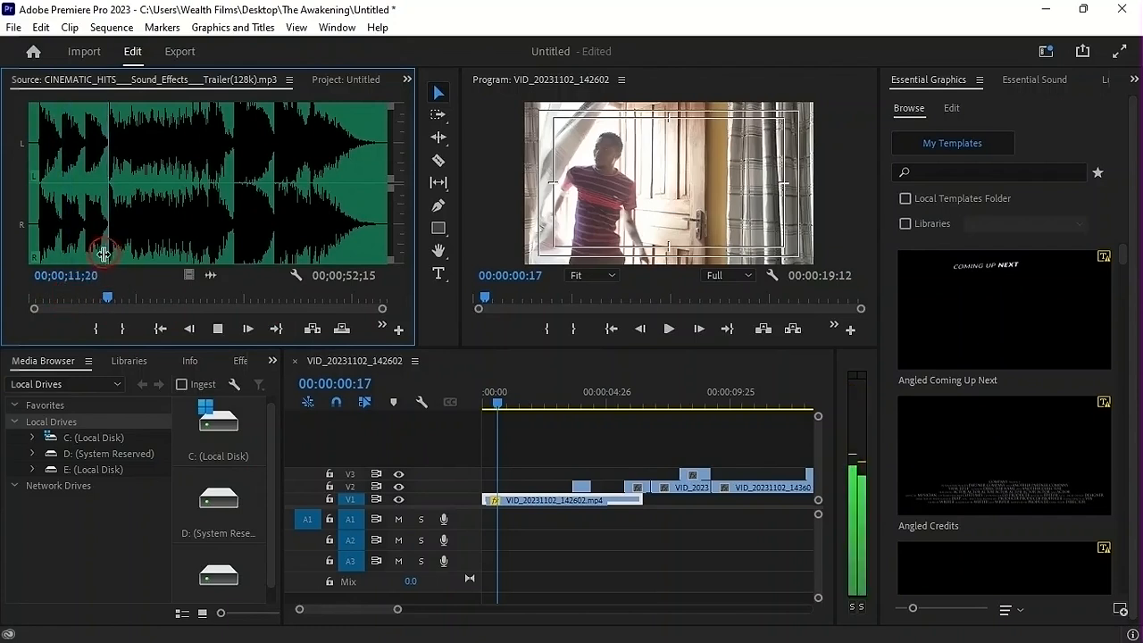
pyautogui.click(237, 253)
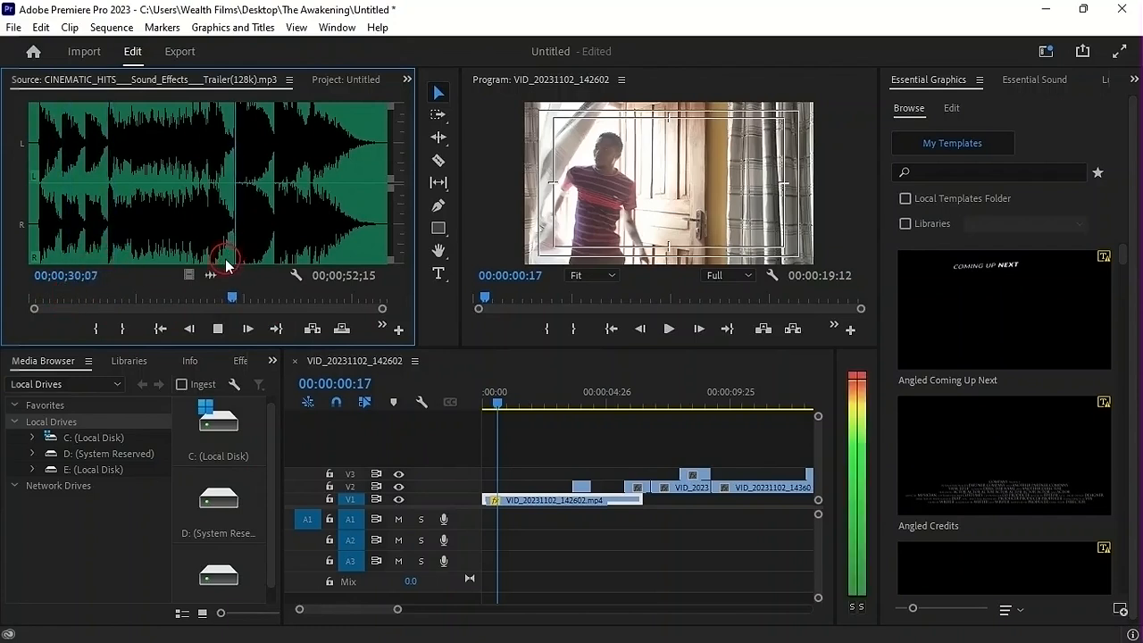
pyautogui.click(104, 250)
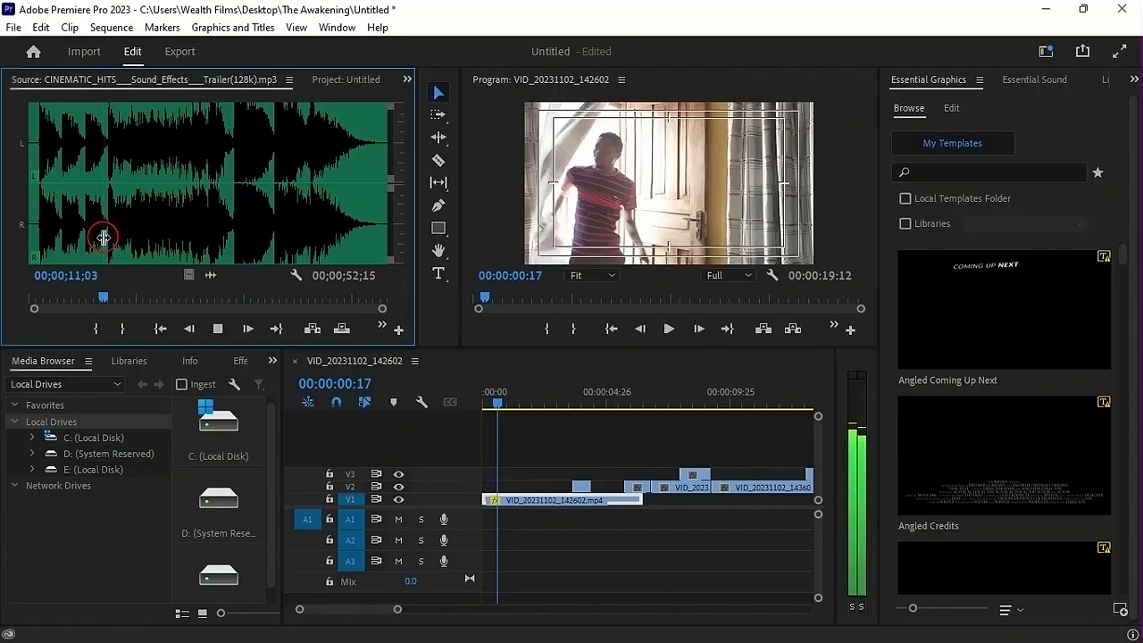
pyautogui.click(79, 236)
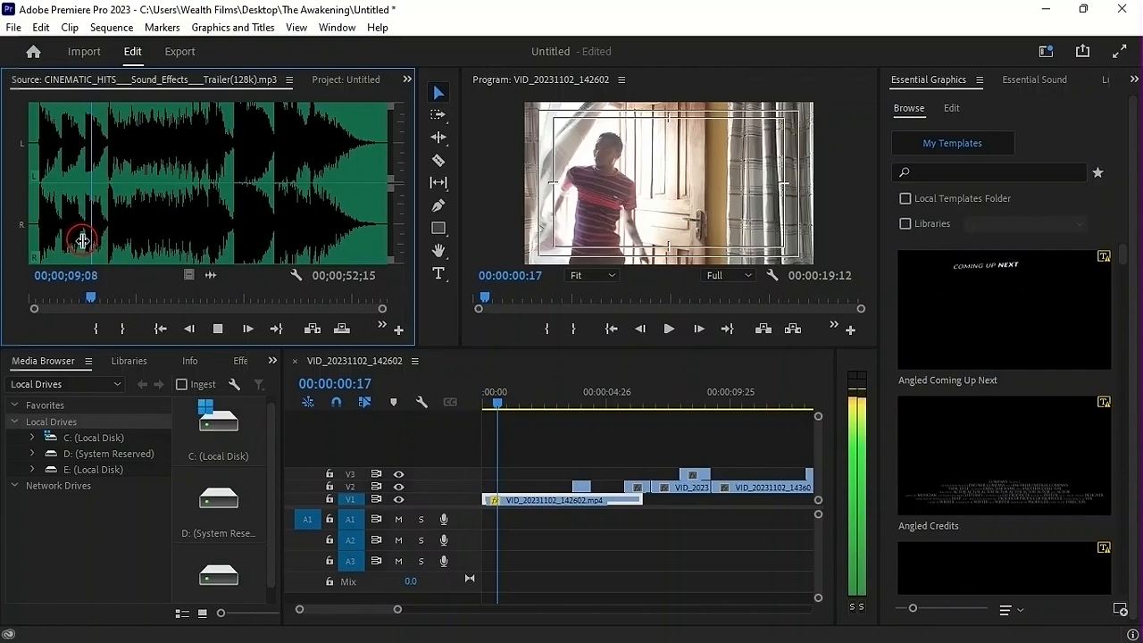
# Mark the cinematic hit with an In point at 00;00;07;29 and an Out point at 00;00;11;15
pyautogui.click(84, 244)
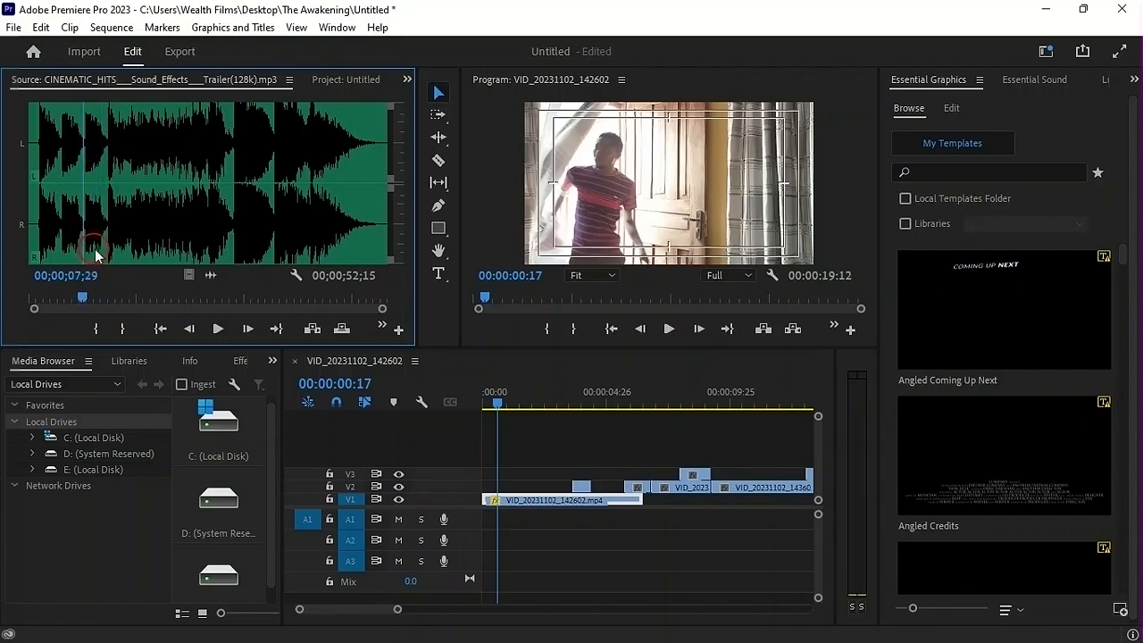
pyautogui.press('i')
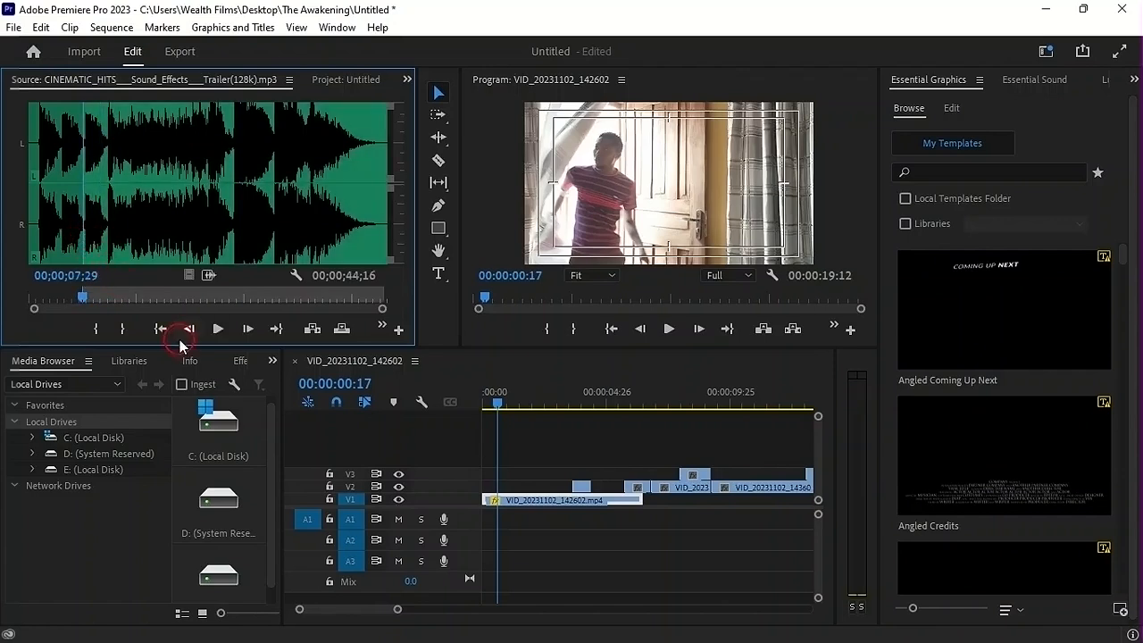
pyautogui.press('space')
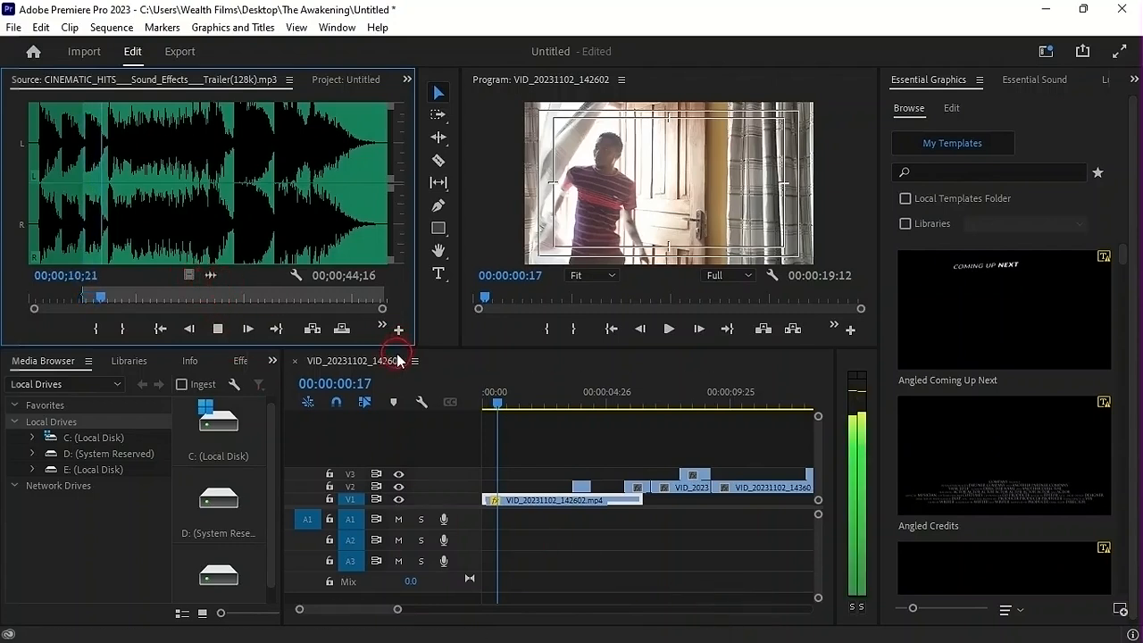
pyautogui.press('space')
pyautogui.press('o')
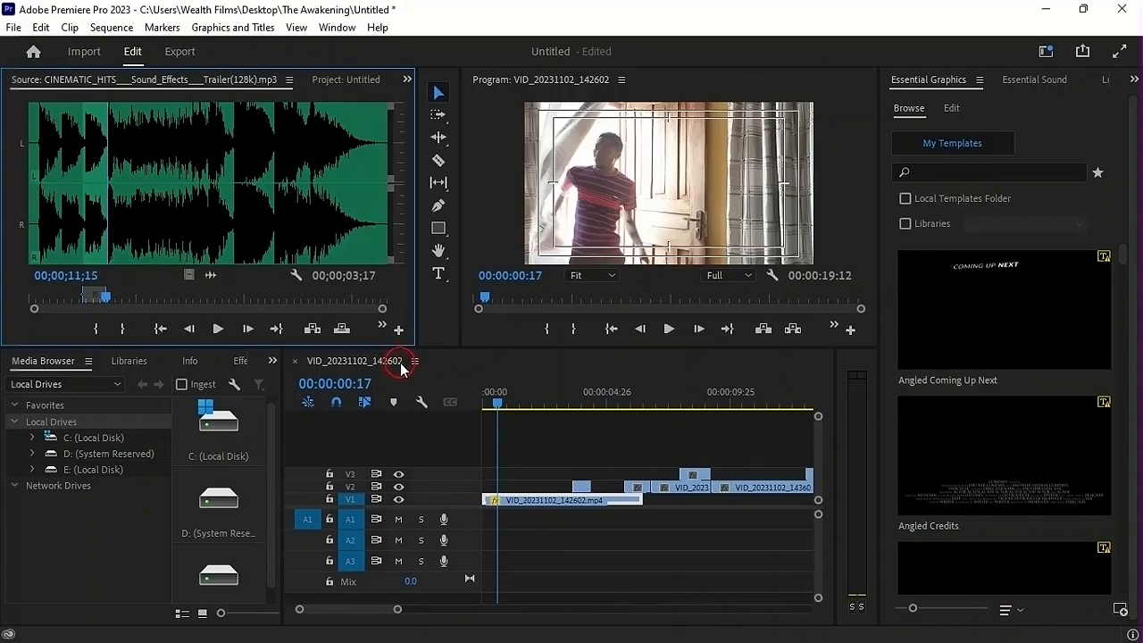
# Place the marked cinematic hit on audio track A1 at 00:00:01:08, where the zoom starts, and play it back
pyautogui.moveTo(493, 405); pyautogui.dragTo(480, 406)
pyautogui.press('space')
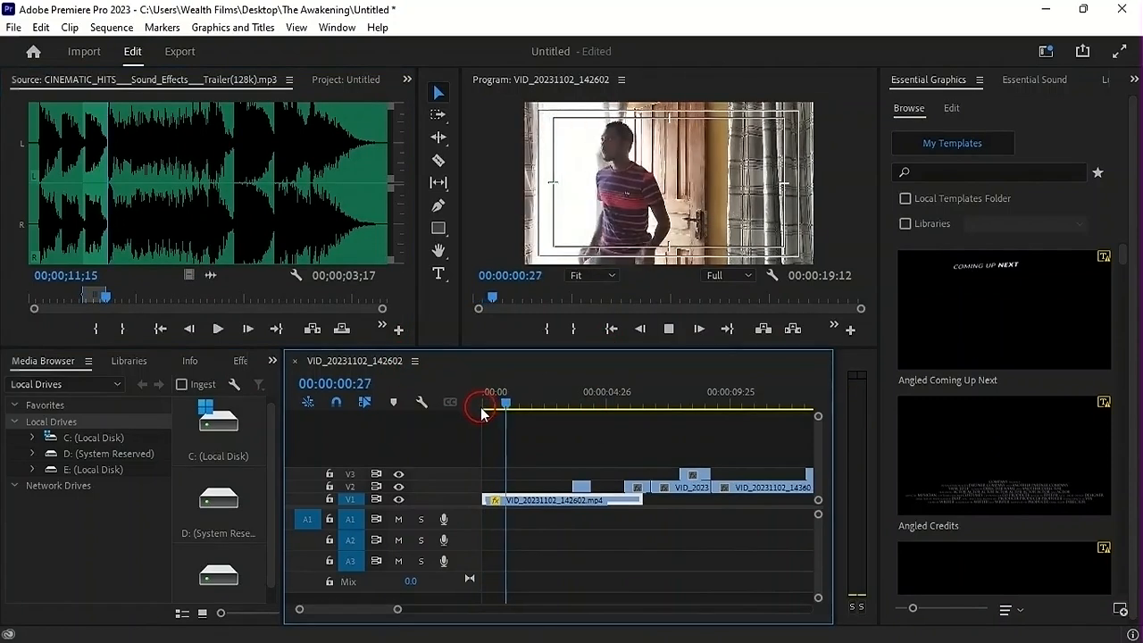
pyautogui.press('space')
pyautogui.moveTo(523, 405)
pyautogui.mouseDown()
pyautogui.moveTo(503, 402)
pyautogui.moveTo(513, 408)
pyautogui.mouseUp()
pyautogui.click(343, 364)
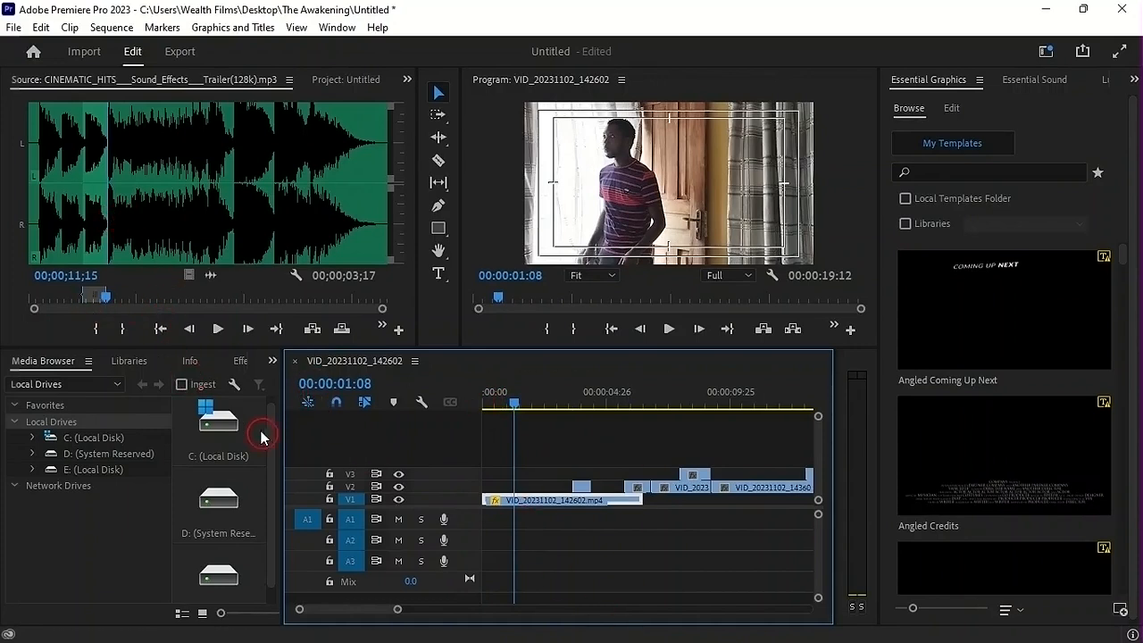
pyautogui.moveTo(209, 278); pyautogui.dragTo(505, 392)
pyautogui.press('space')
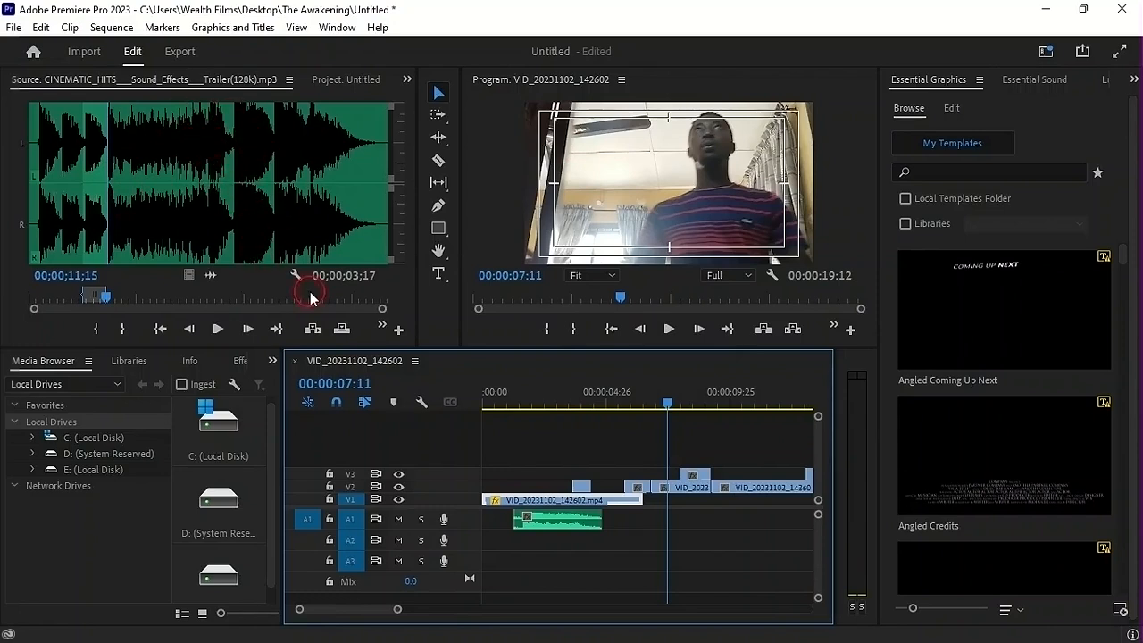
# Open Skit Track.mp3 in the Source Monitor and set its Out point at 00;00;28;26
pyautogui.click(366, 80)
pyautogui.doubleClick(218, 271)
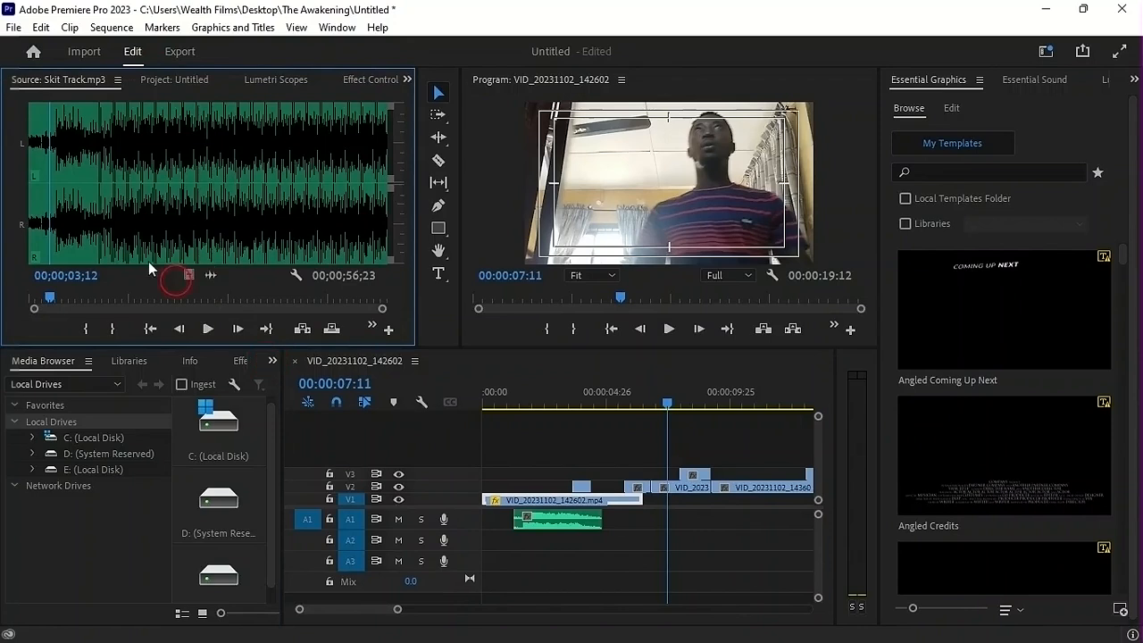
pyautogui.moveTo(59, 218)
pyautogui.mouseDown()
pyautogui.moveTo(84, 235)
pyautogui.moveTo(38, 224)
pyautogui.moveTo(49, 225)
pyautogui.mouseUp()
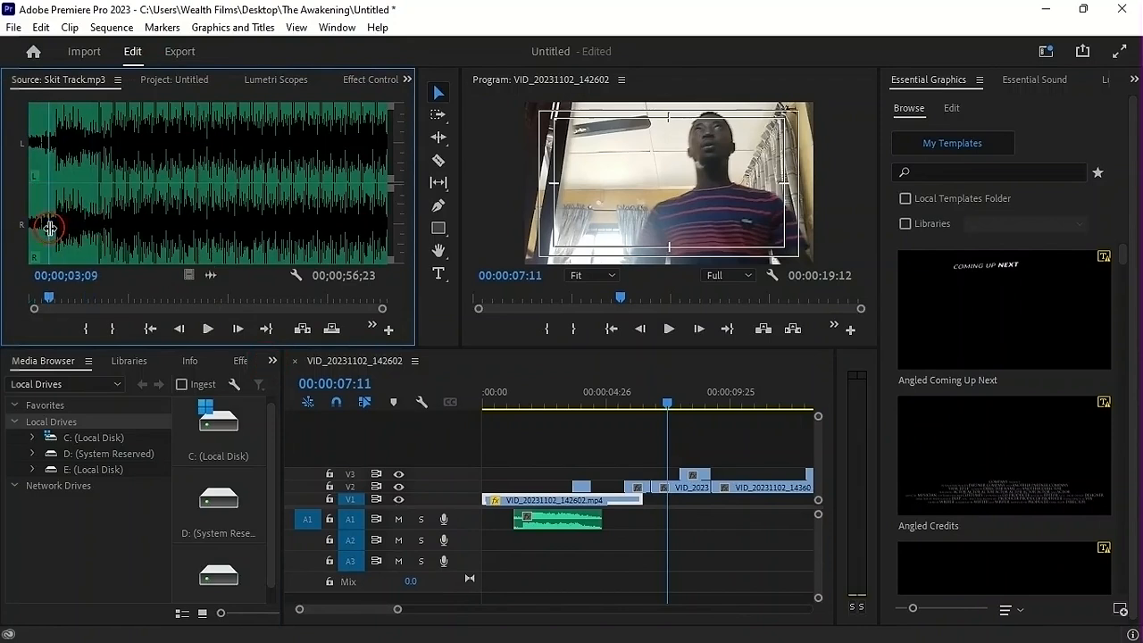
pyautogui.click(211, 237)
pyautogui.press('o')
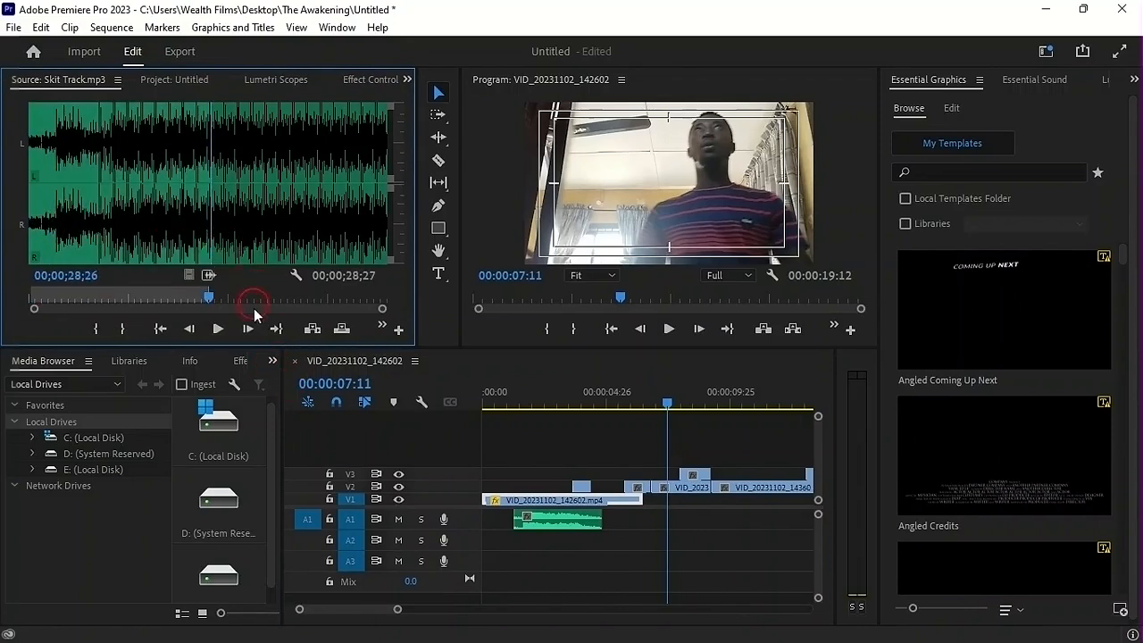
# Place the marked Skit Track.mp3 section on audio track A2 at the sequence start and play it back with the scene
pyautogui.moveTo(209, 275); pyautogui.dragTo(502, 551)
pyautogui.click(539, 397)
pyautogui.moveTo(539, 401); pyautogui.dragTo(397, 432)
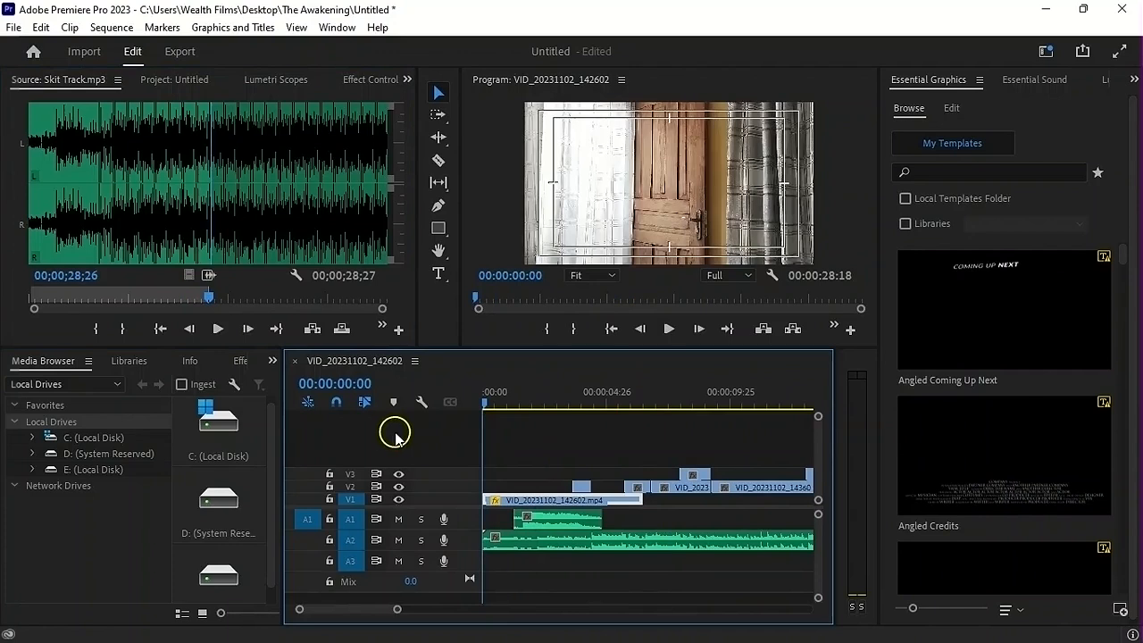
pyautogui.press('space')
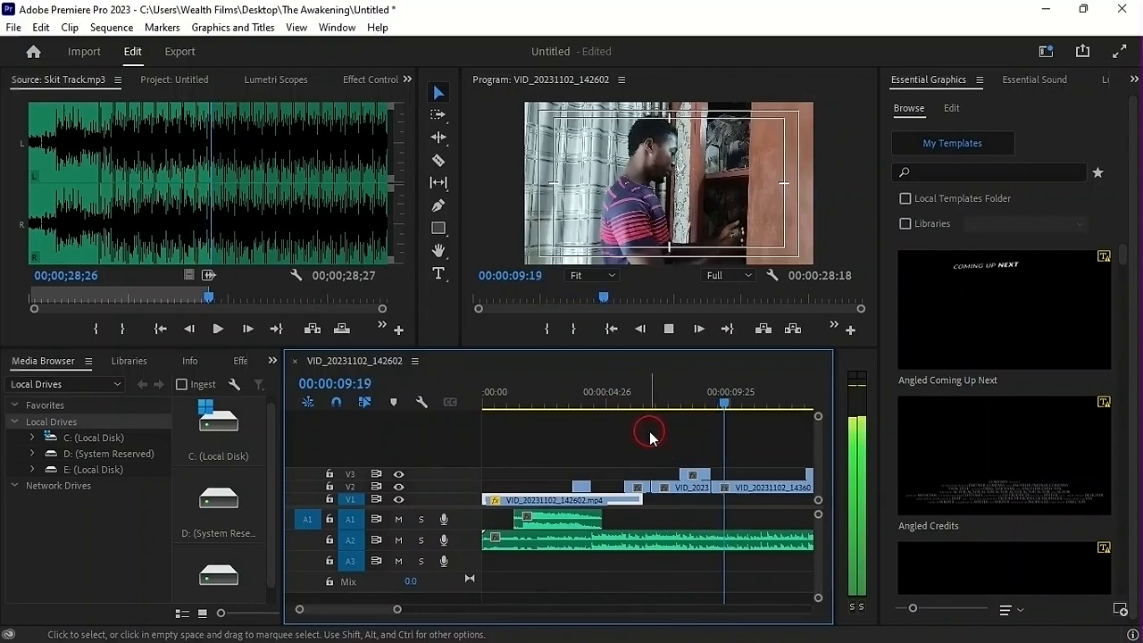
pyautogui.click(619, 404)
pyautogui.moveTo(621, 406); pyautogui.dragTo(541, 391)
pyautogui.press('space')
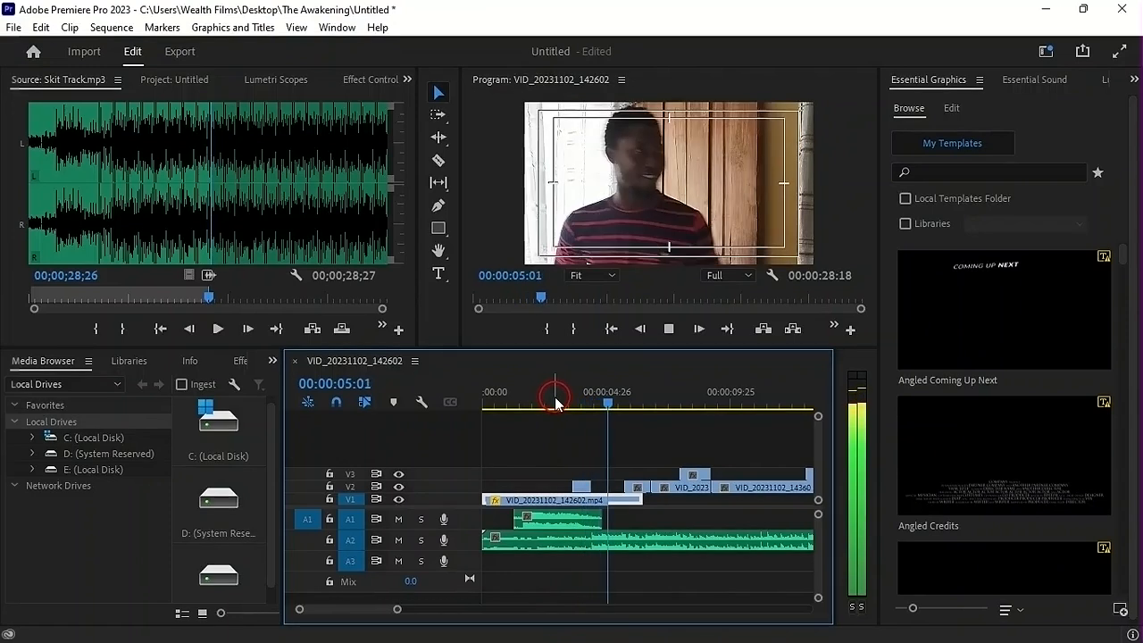
# Move the music clip on A2 so it starts just before the cinematic hit ends, and play the sequence to check it
pyautogui.press('space')
pyautogui.moveTo(598, 397); pyautogui.dragTo(599, 406)
pyautogui.moveTo(492, 541); pyautogui.dragTo(599, 564)
pyautogui.click(536, 396)
pyautogui.press('space')
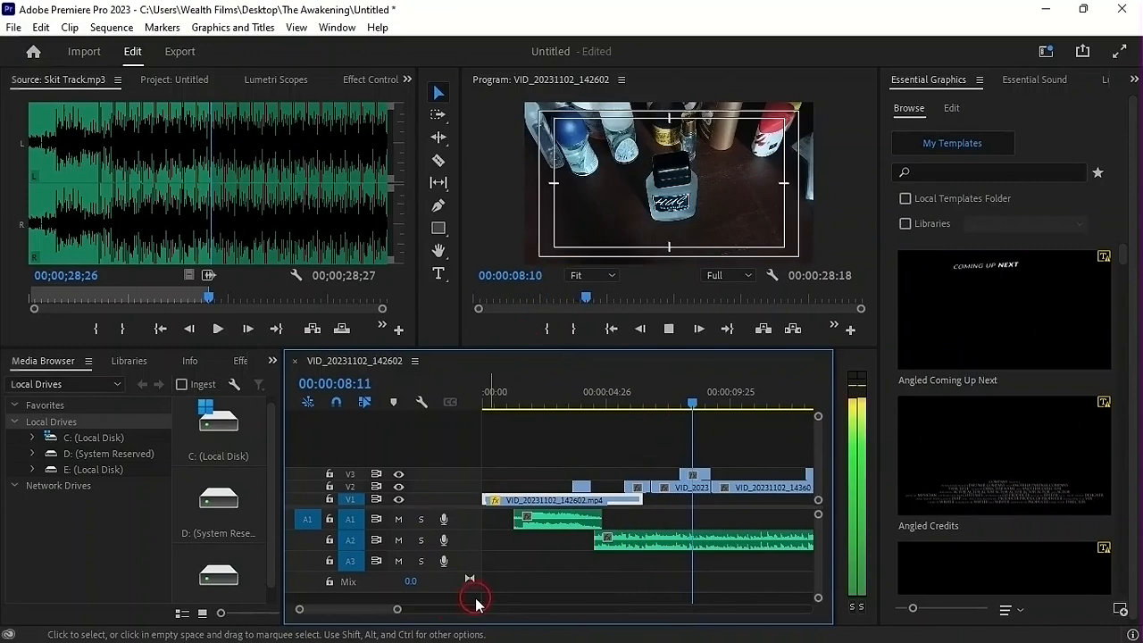
# Trim the end of the music clip on A2 to match the end of the last video clip on V3
pyautogui.moveTo(396, 611); pyautogui.dragTo(533, 636)
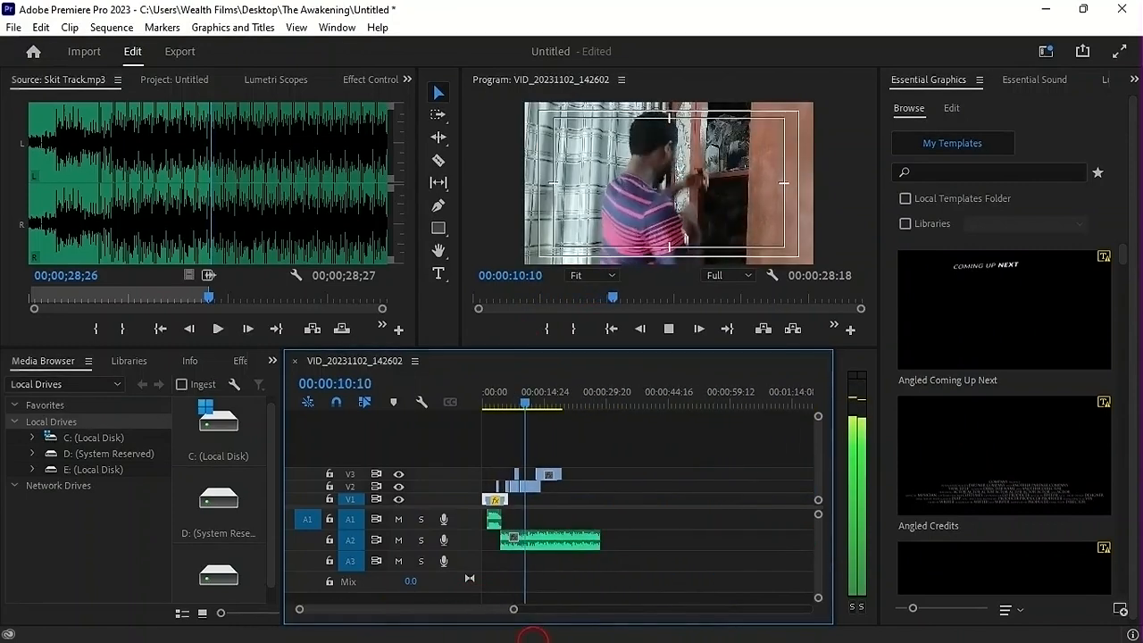
pyautogui.moveTo(598, 541); pyautogui.dragTo(560, 543)
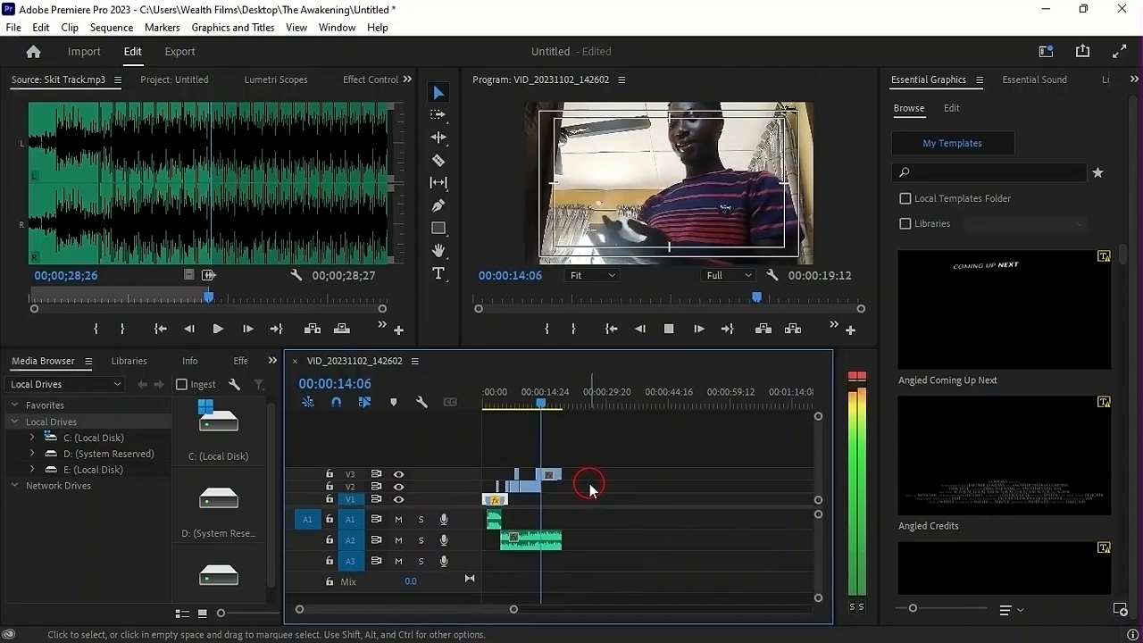
pyautogui.press('space')
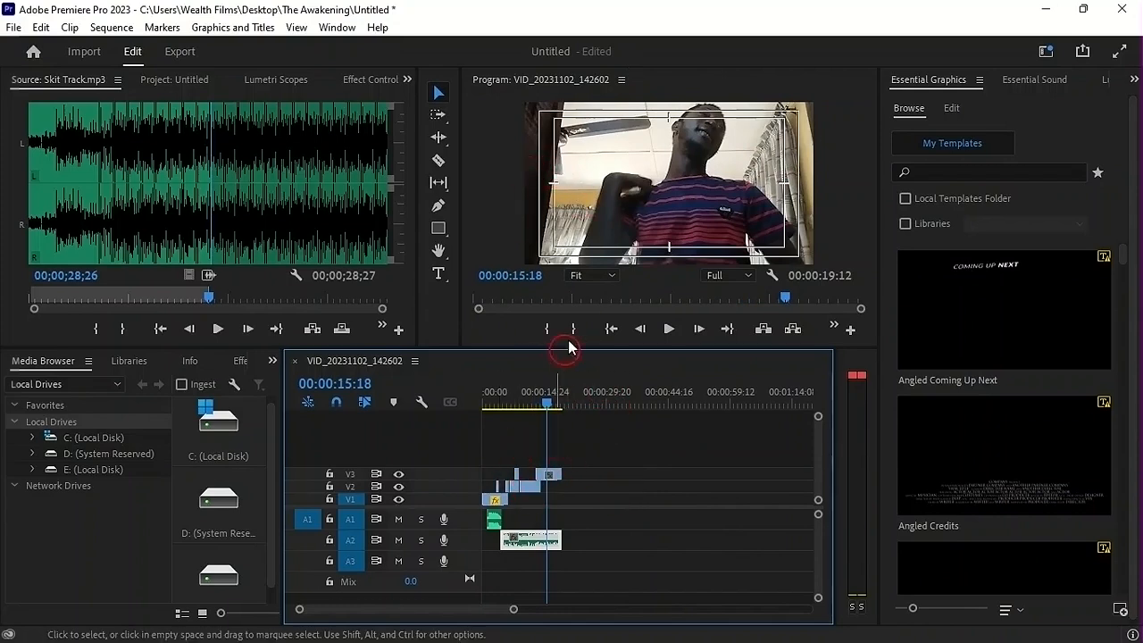
pyautogui.click(503, 426)
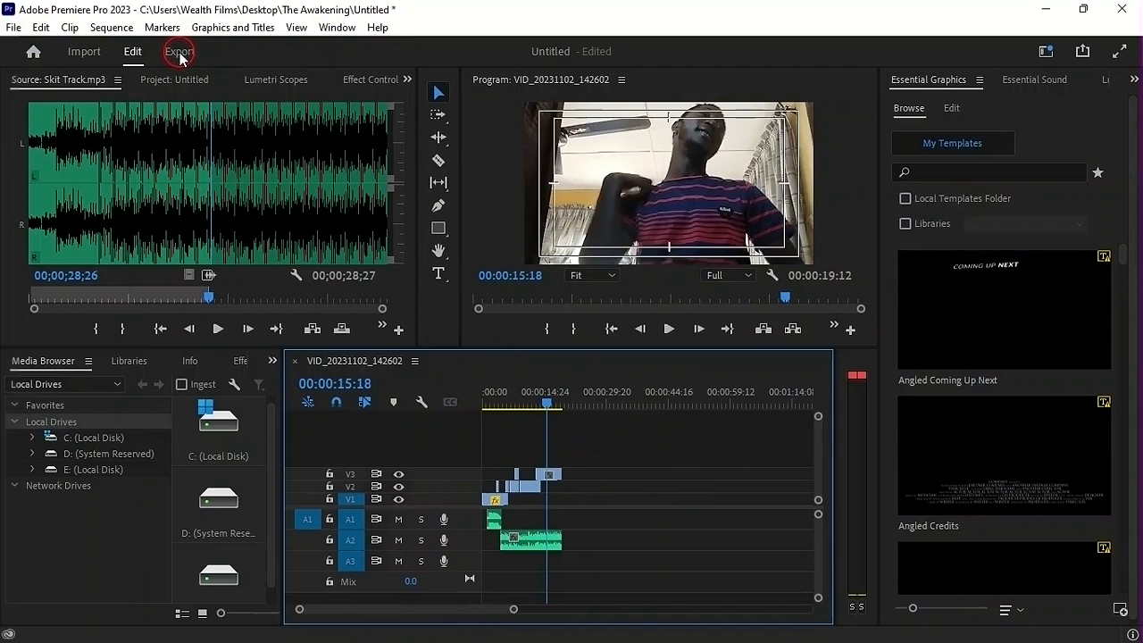
# Open the media export settings for the sequence and name the output file First cut.mp4, replacing the existing file
pyautogui.click(11, 27)
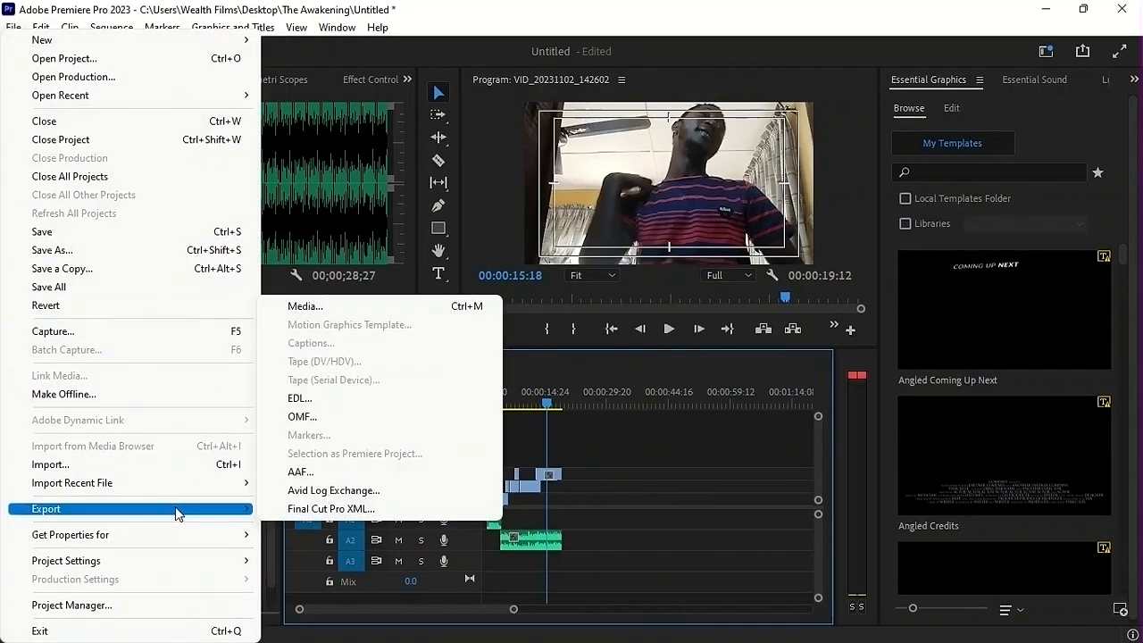
pyautogui.click(585, 487)
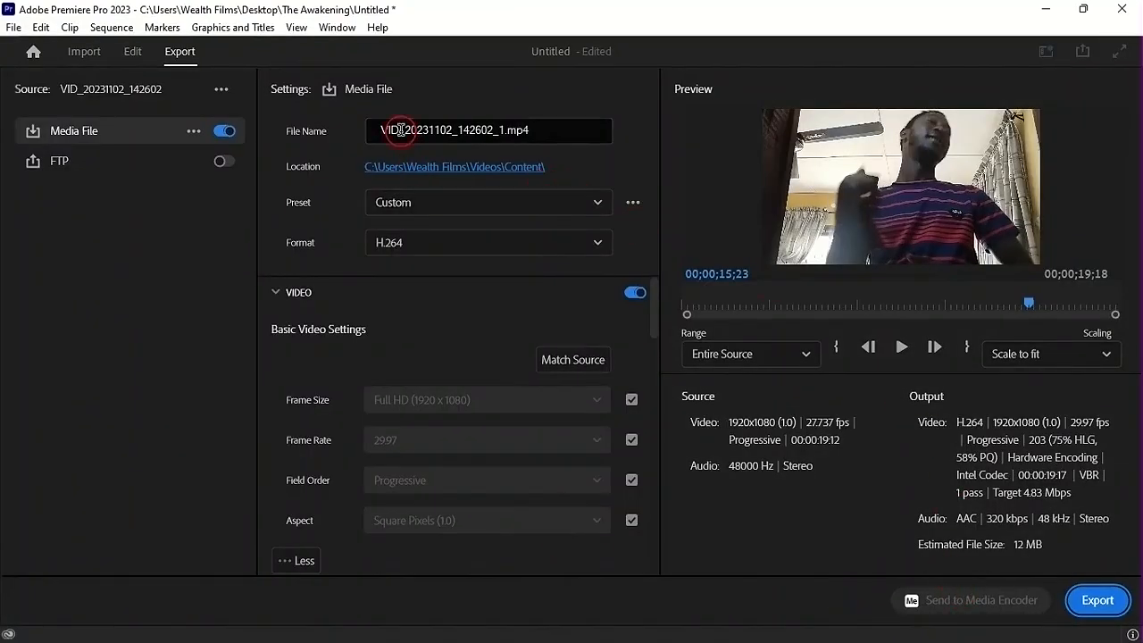
pyautogui.moveTo(504, 131); pyautogui.dragTo(368, 131)
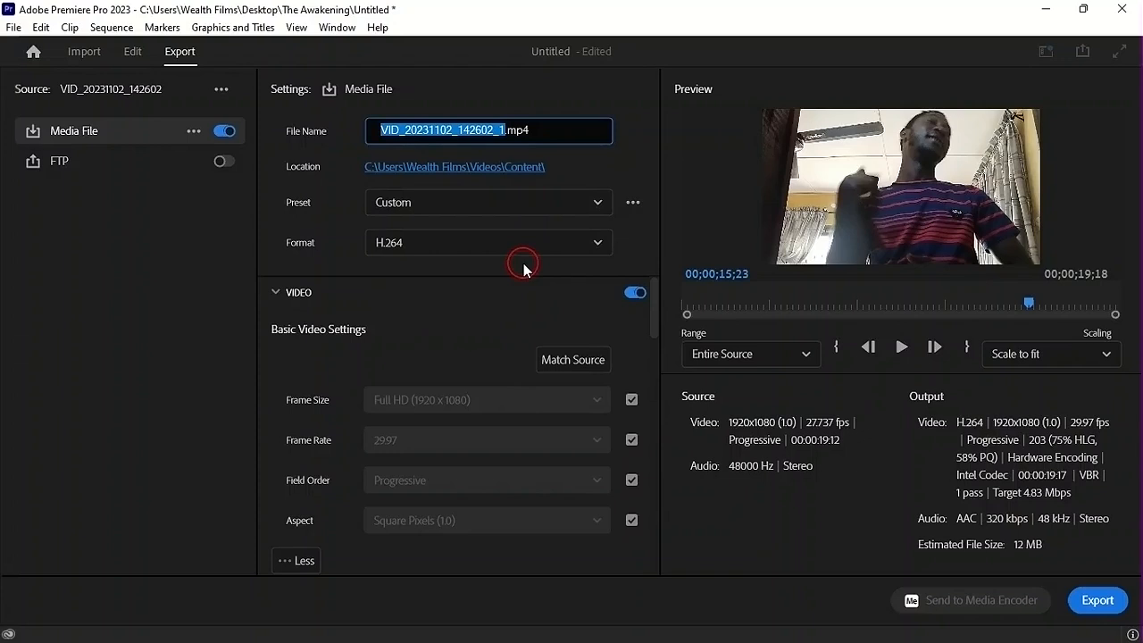
pyautogui.write('First cut')
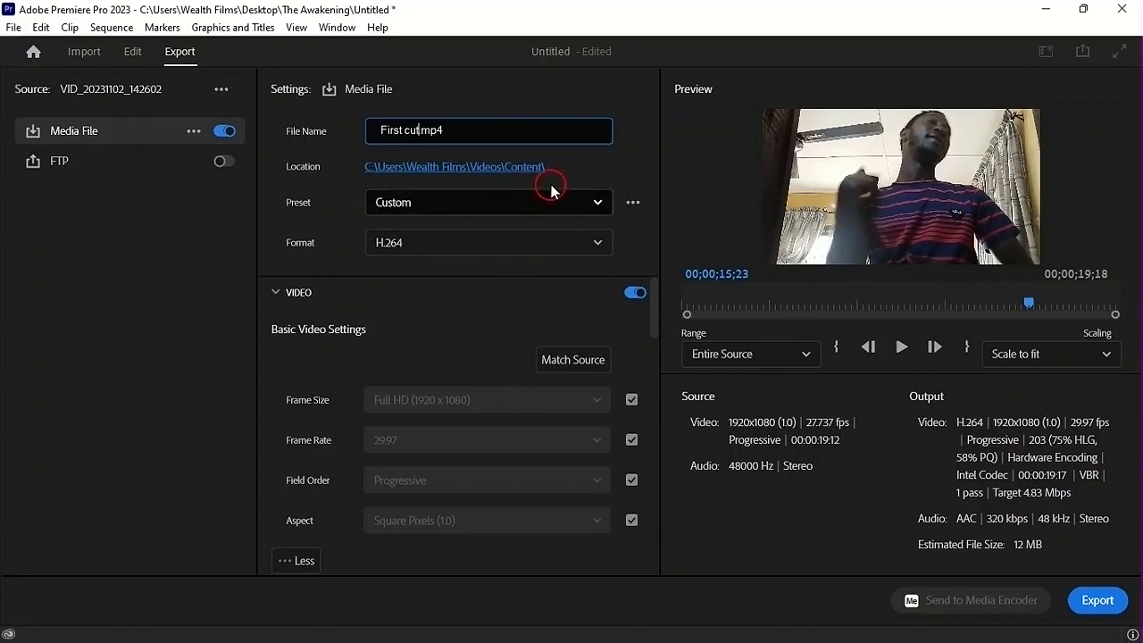
pyautogui.click(434, 190)
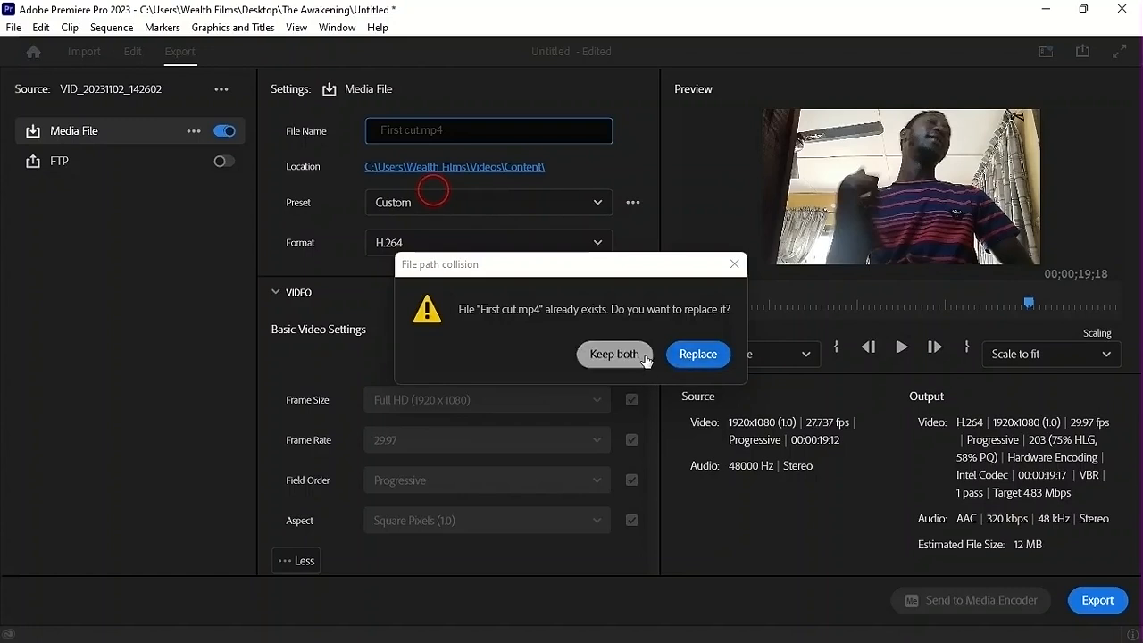
pyautogui.click(694, 360)
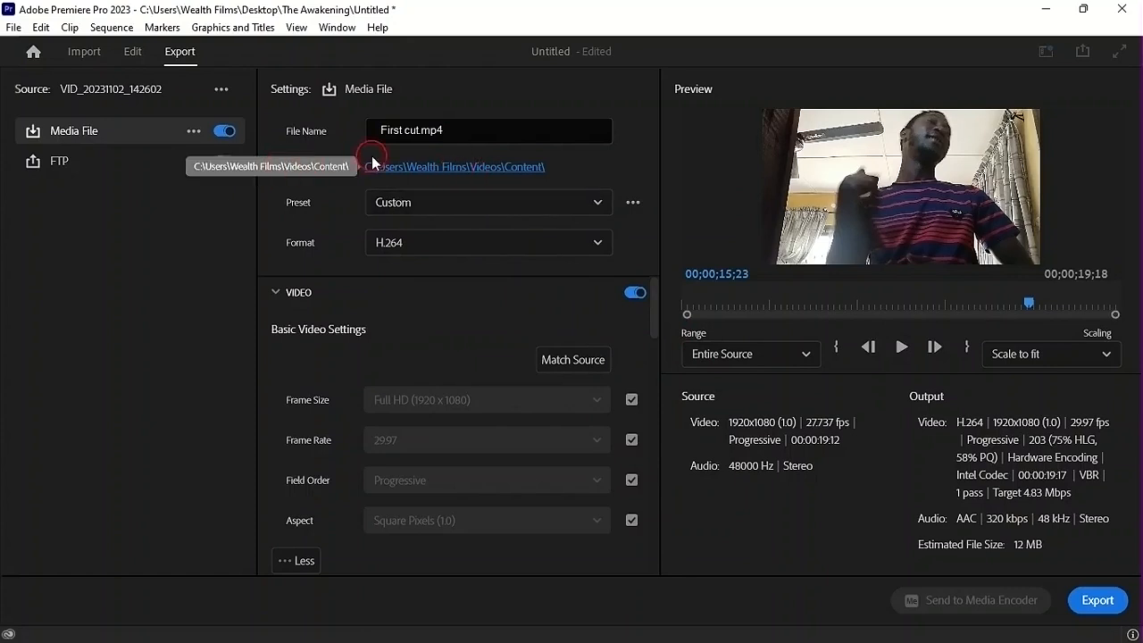
pyautogui.click(433, 169)
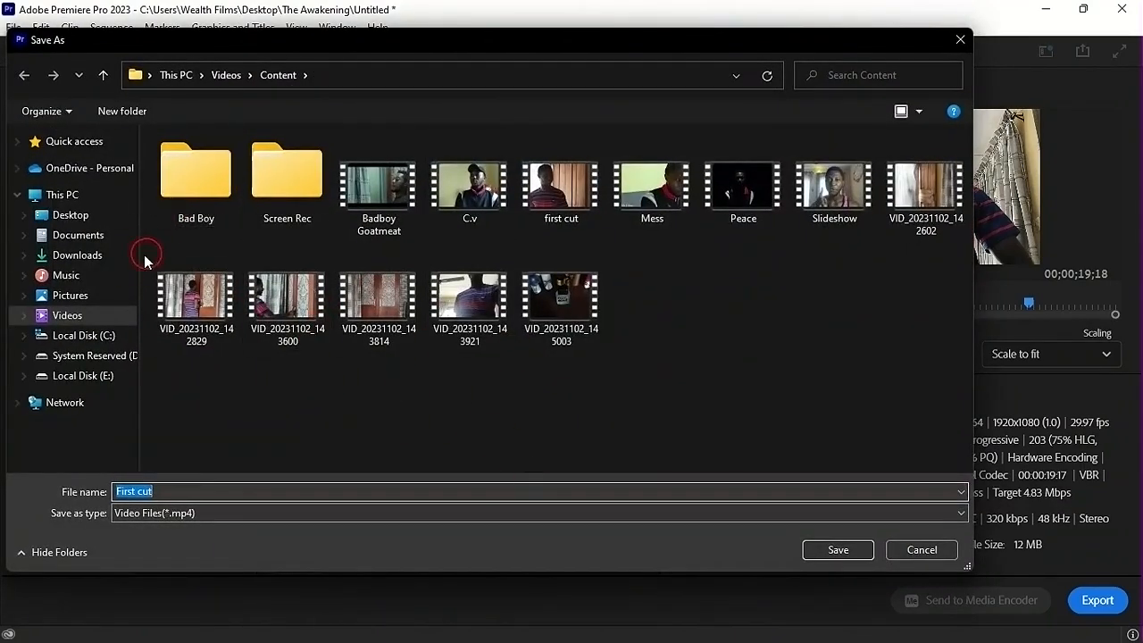
pyautogui.click(57, 223)
pyautogui.click(71, 295)
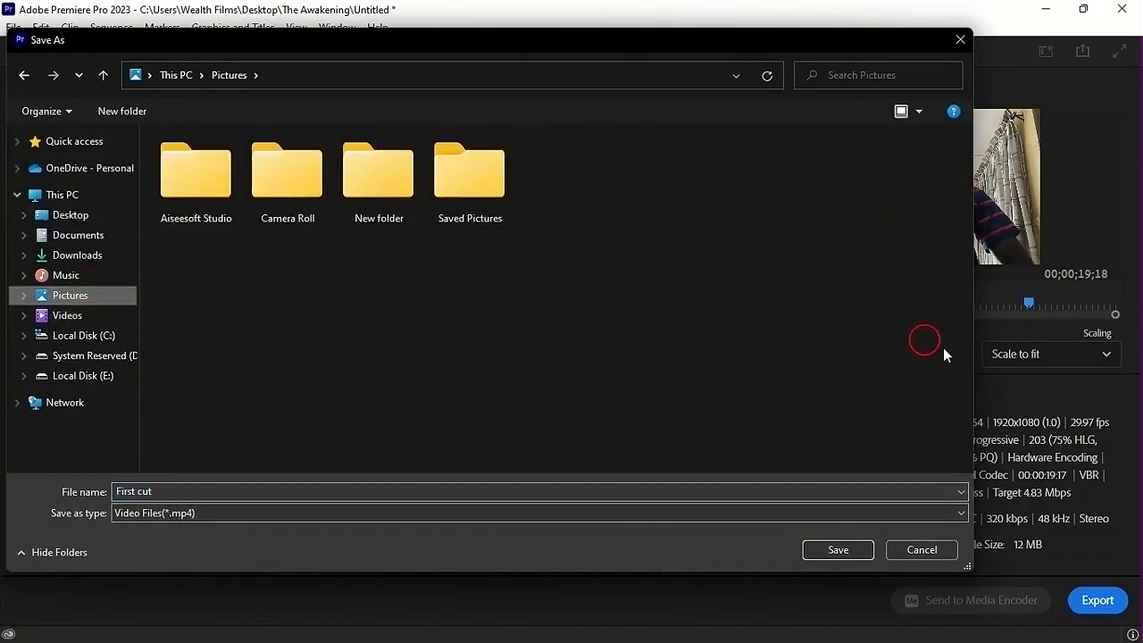
pyautogui.click(915, 549)
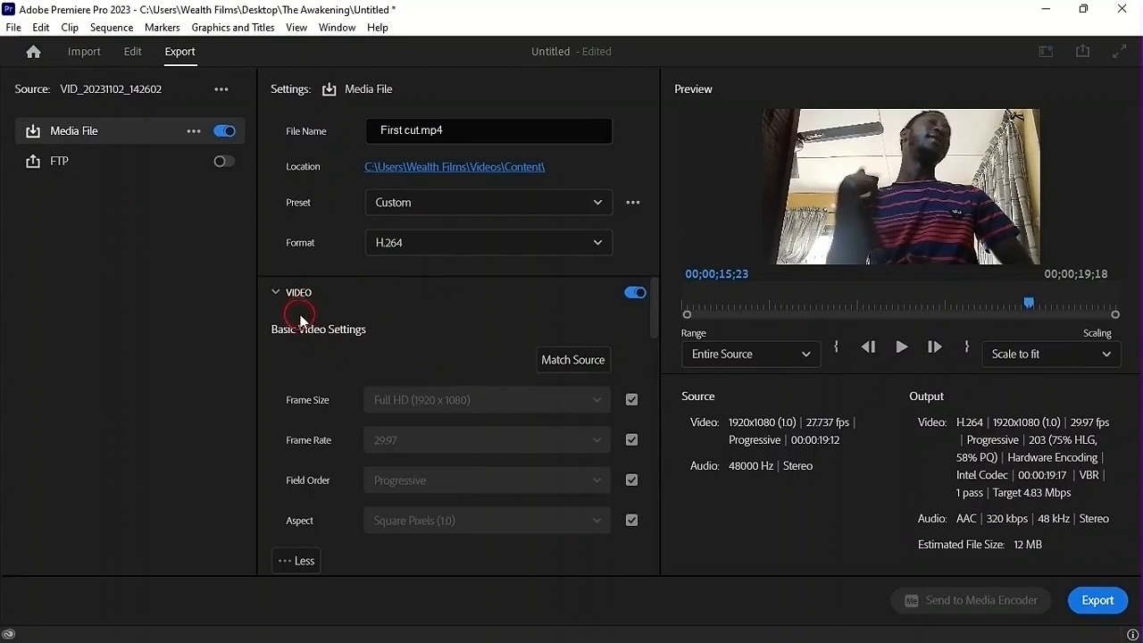
# Try higher target bitrates of 25.9 and 31.98 Mbps in the video export settings and compare the estimated file sizes
pyautogui.click(270, 291)
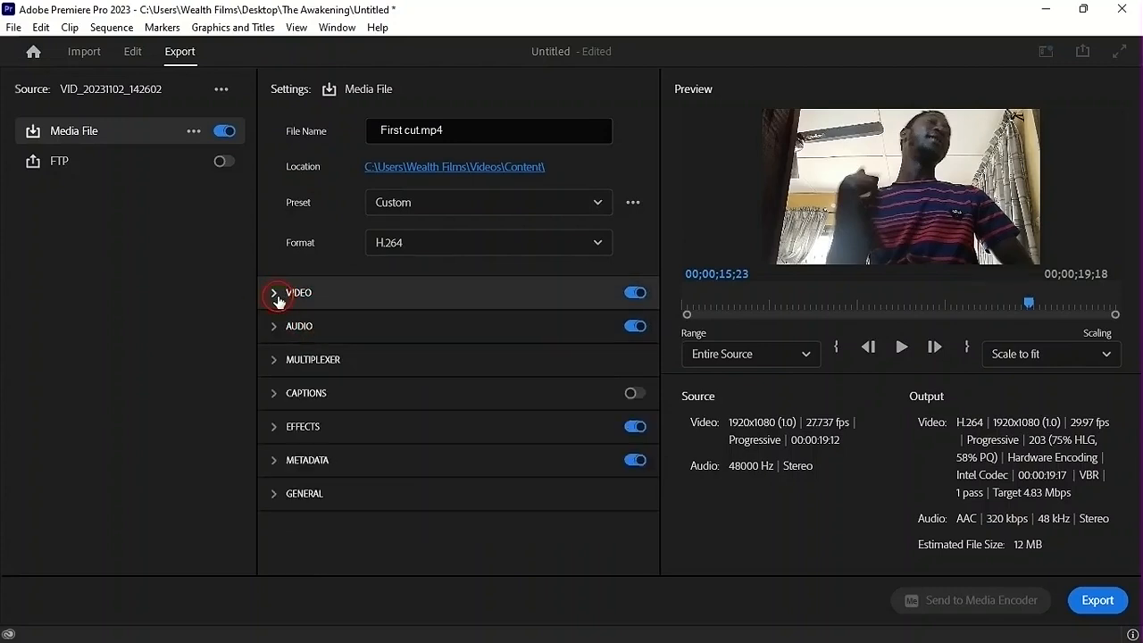
pyautogui.click(276, 294)
pyautogui.moveTo(650, 319); pyautogui.dragTo(660, 533)
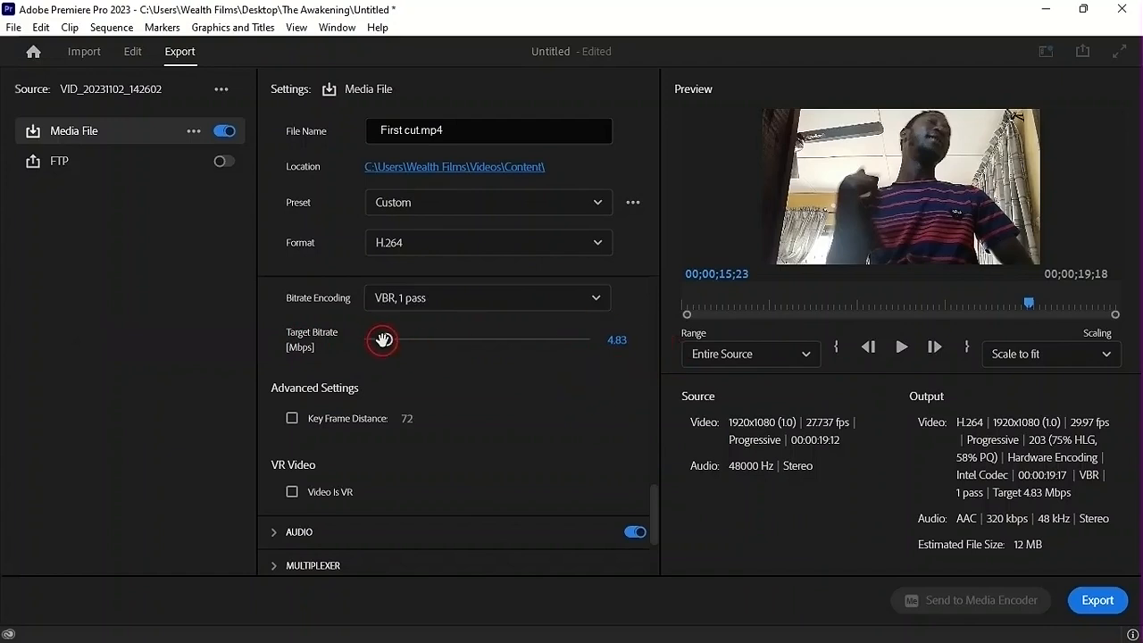
pyautogui.moveTo(383, 339); pyautogui.dragTo(496, 406)
pyautogui.click(1013, 561)
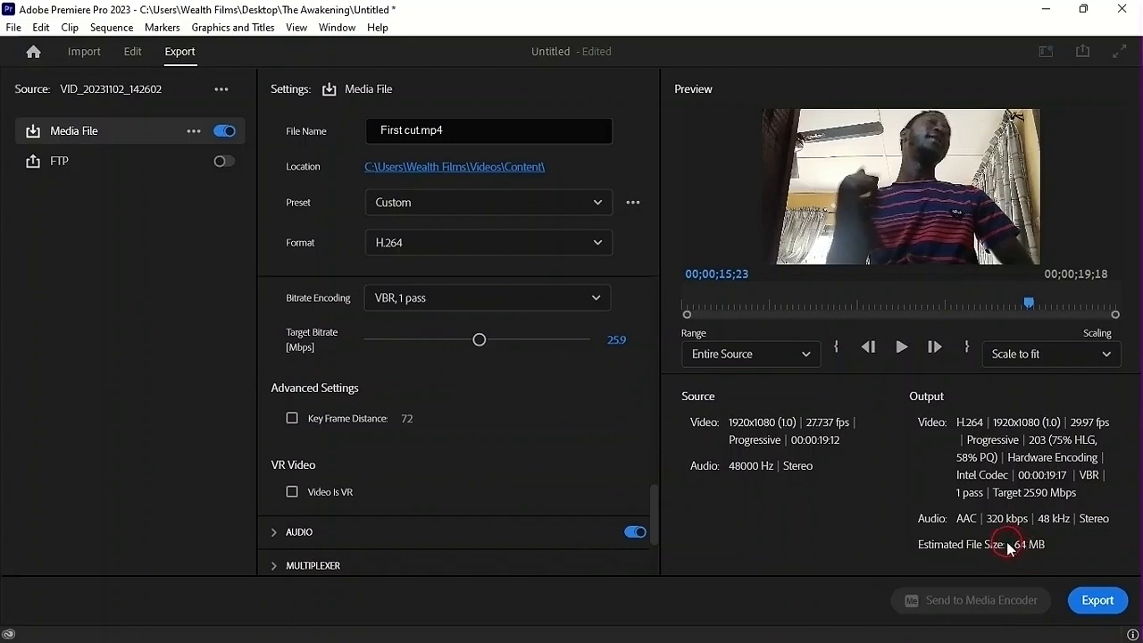
pyautogui.moveTo(483, 339); pyautogui.dragTo(506, 349)
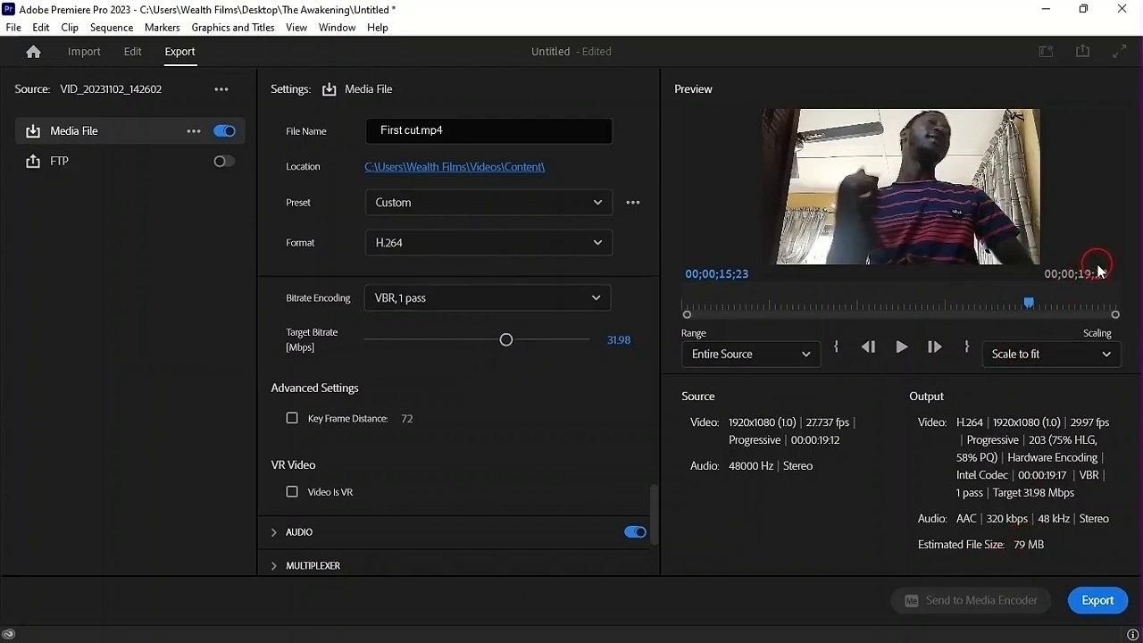
# Set the target bitrate to 4.83 Mbps and export the video
pyautogui.moveTo(507, 341); pyautogui.dragTo(384, 358)
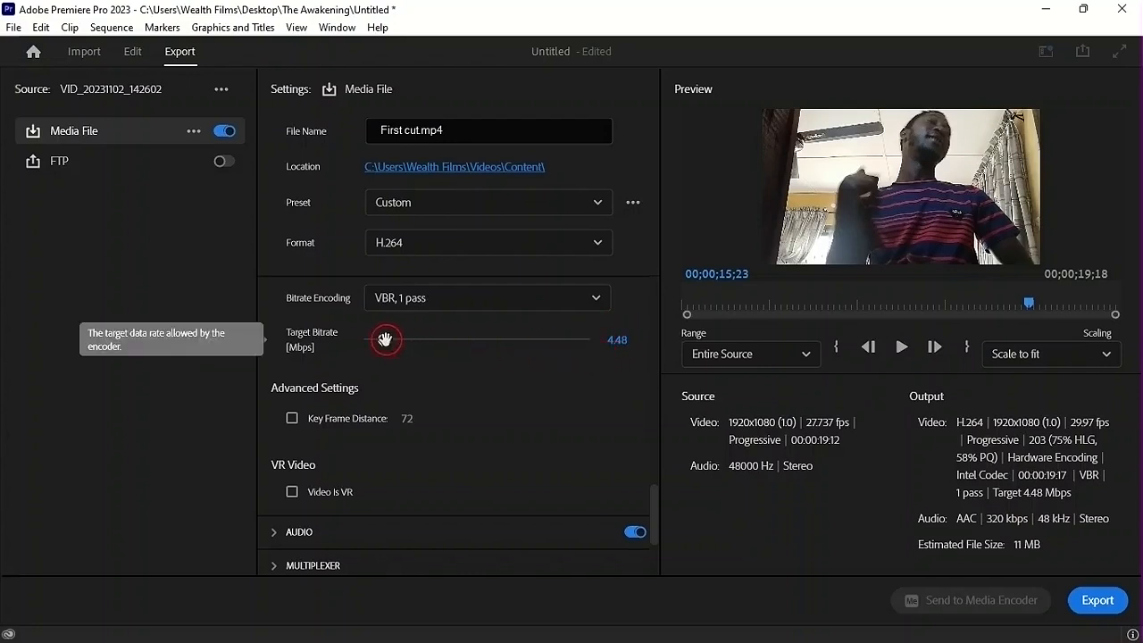
pyautogui.moveTo(384, 339); pyautogui.dragTo(385, 339)
pyautogui.click(598, 382)
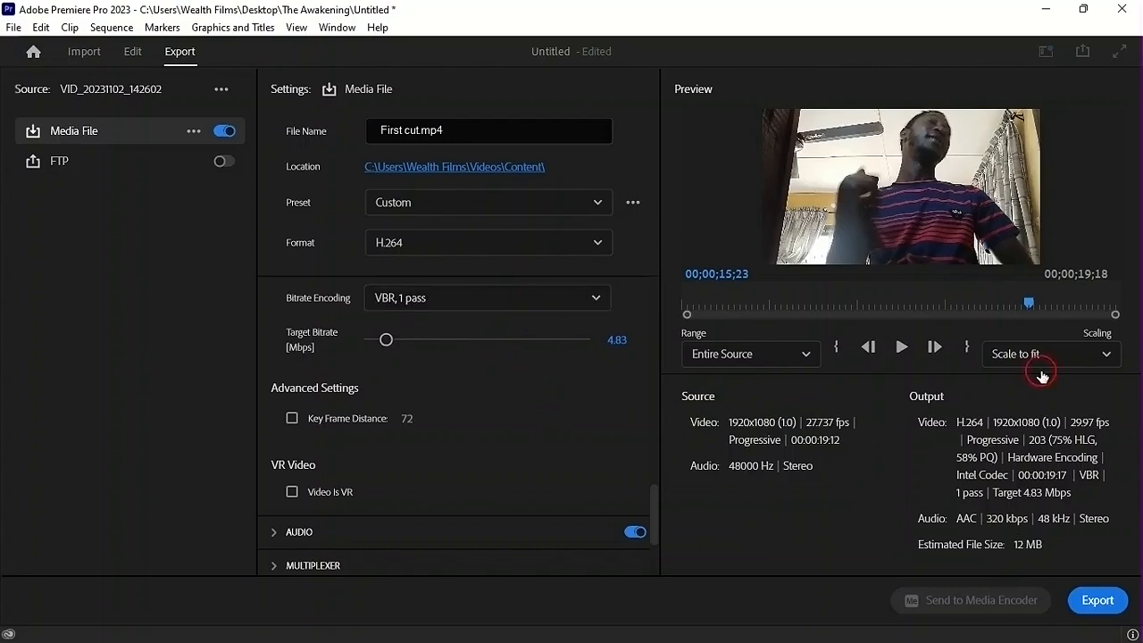
pyautogui.click(1096, 599)
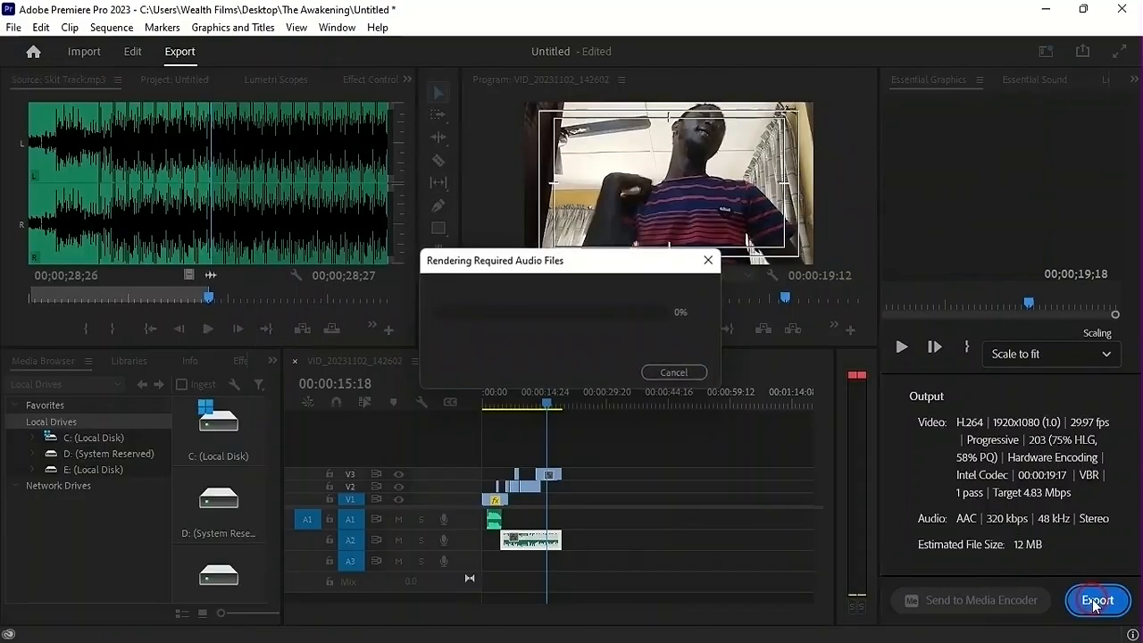